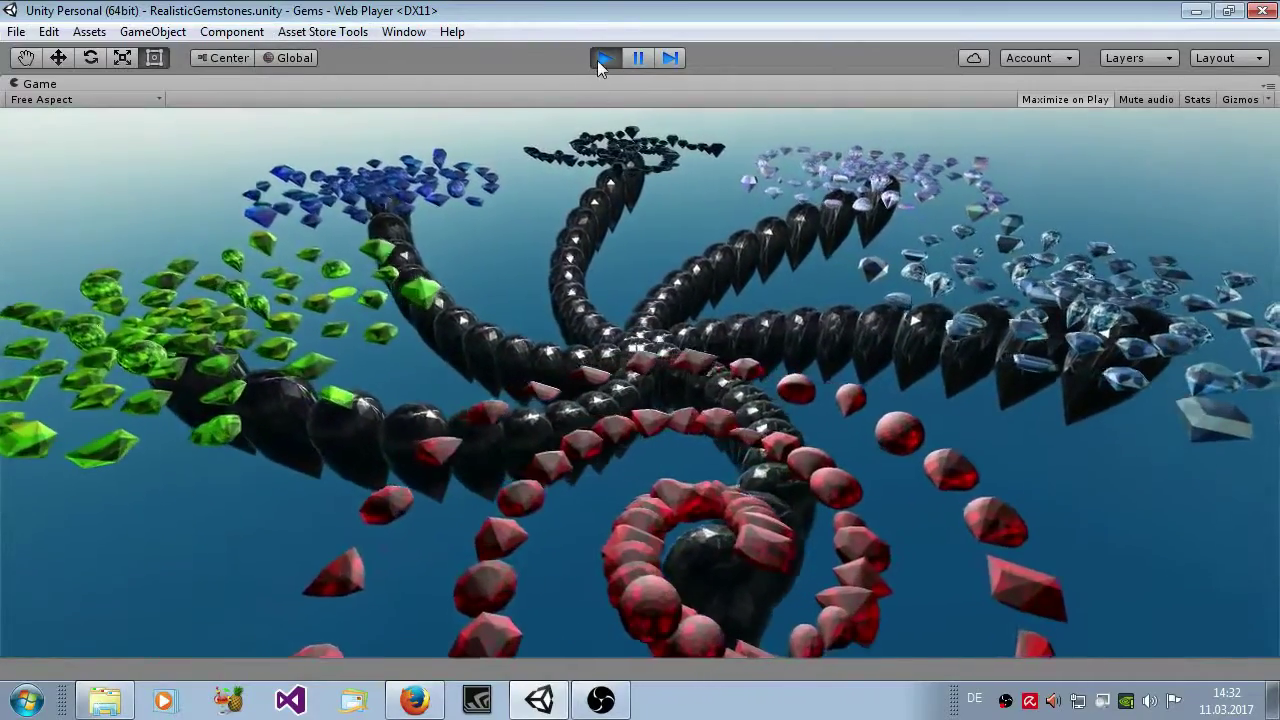
Exit Play mode to stop the running RealisticGemstones demo.
left_click(597, 60)
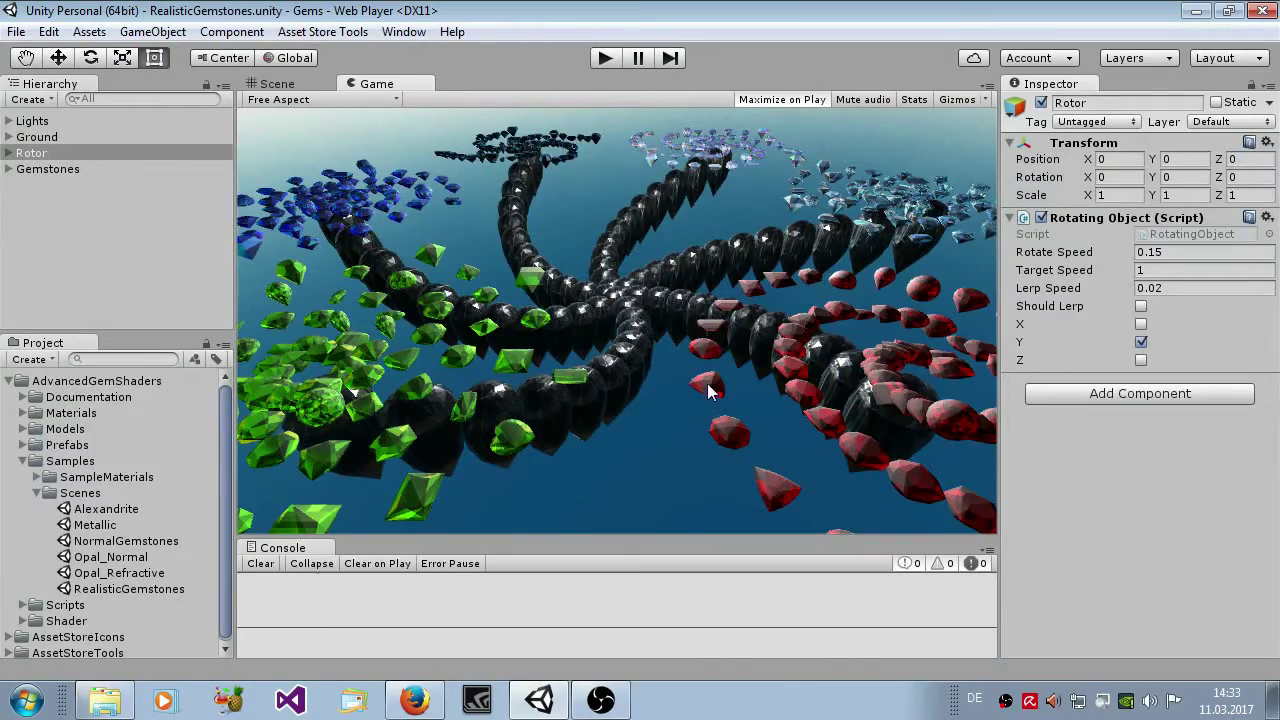
In the Scene view, orbit over the gem spirals and select the GemstonePalete object.
left_click(277, 84)
scroll(503, 218, "up", 2)
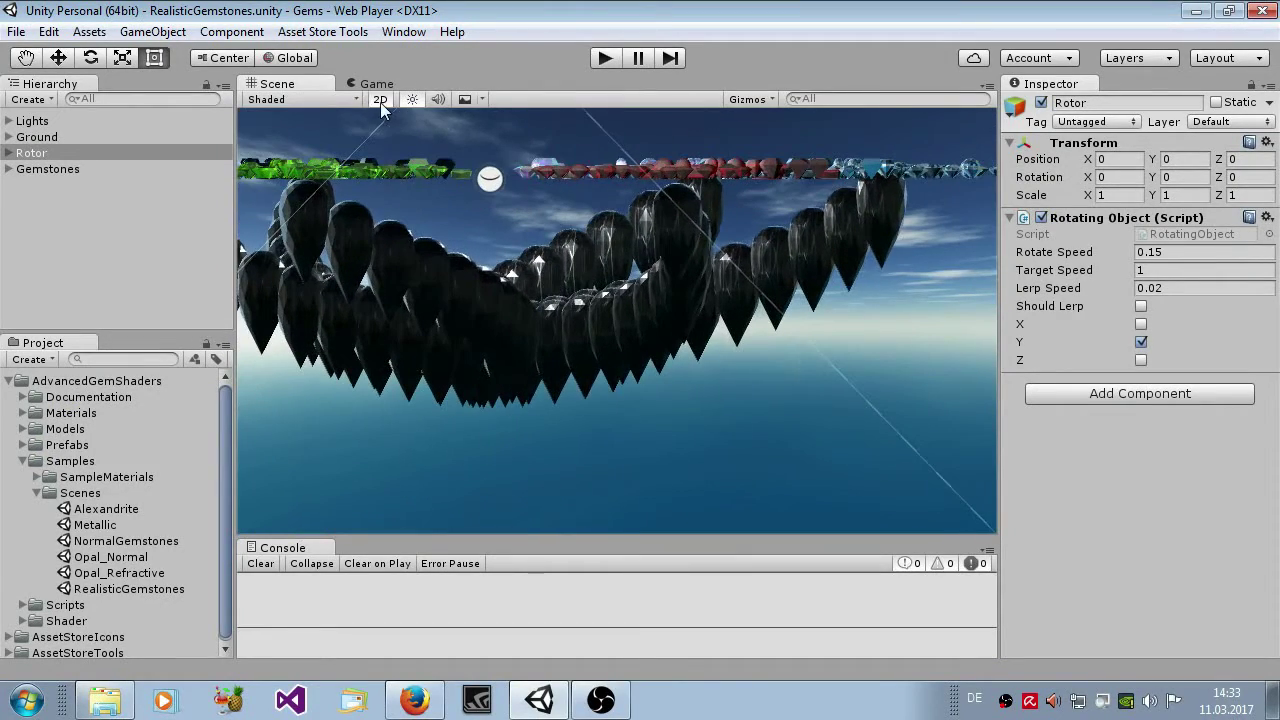
right_click_drag(500, 300, 678, 350)
left_click(678, 350)
scroll(678, 350, "down", 5)
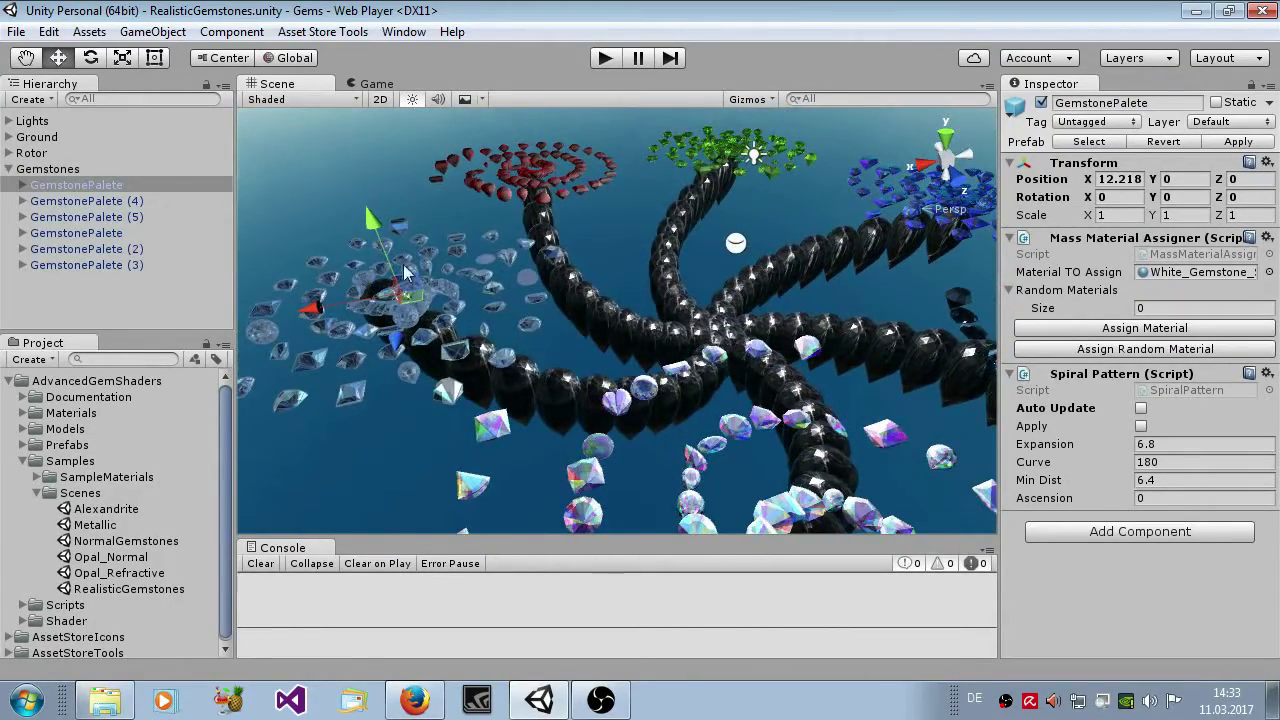
left_click(15, 187)
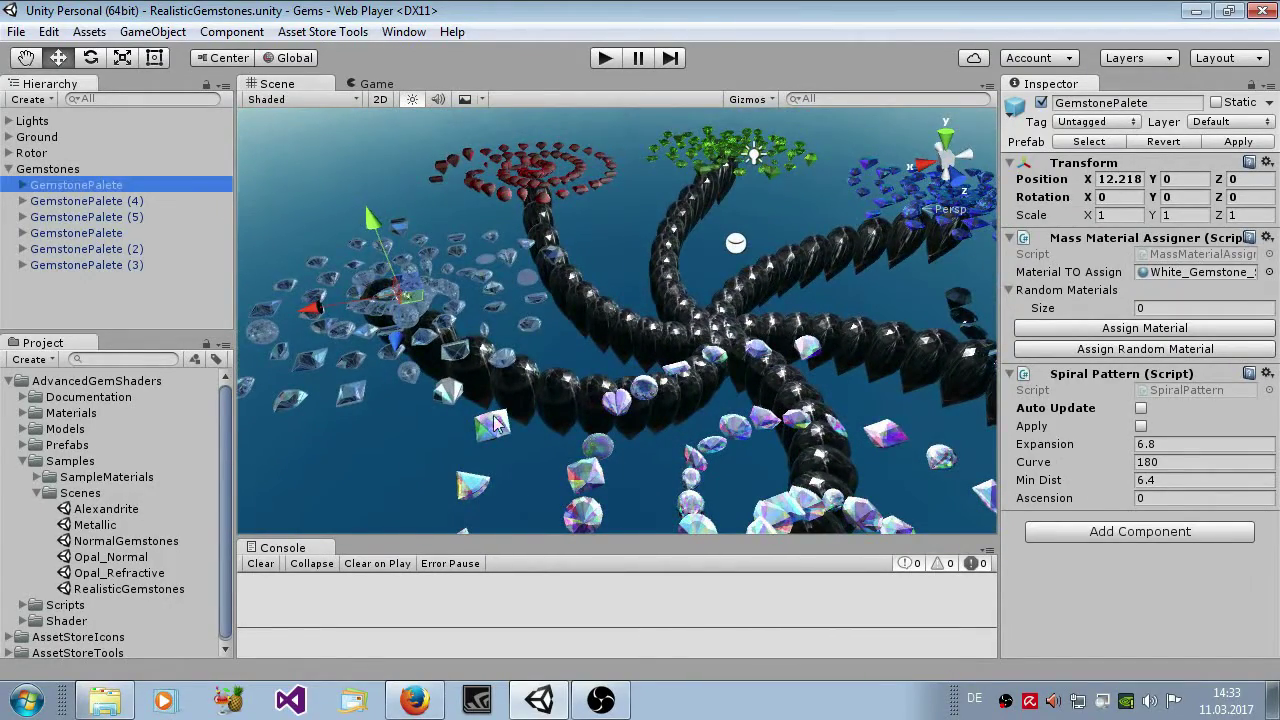
Select the rainbow gem aynrand1 and expand its Rainbow_Gemstone_Surf material properties.
left_click(488, 497)
left_click(488, 497)
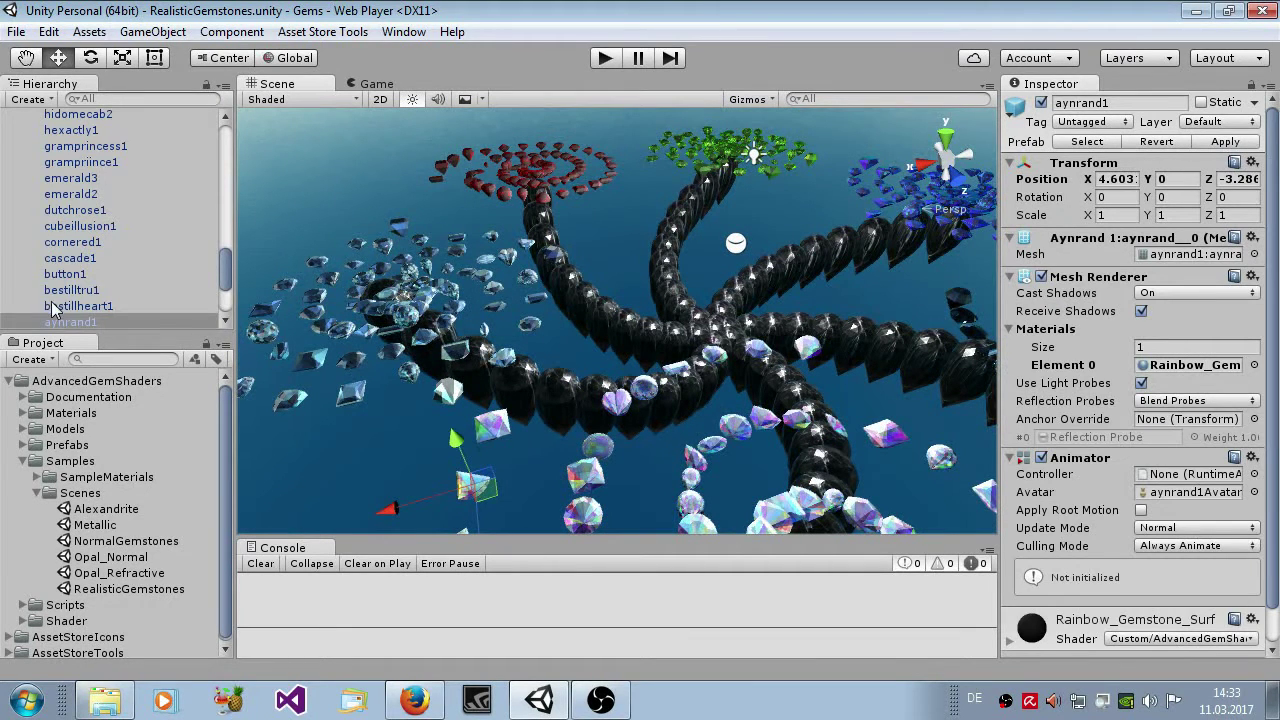
scroll(52, 310, "down", 2)
scroll(1088, 513, "down", 2)
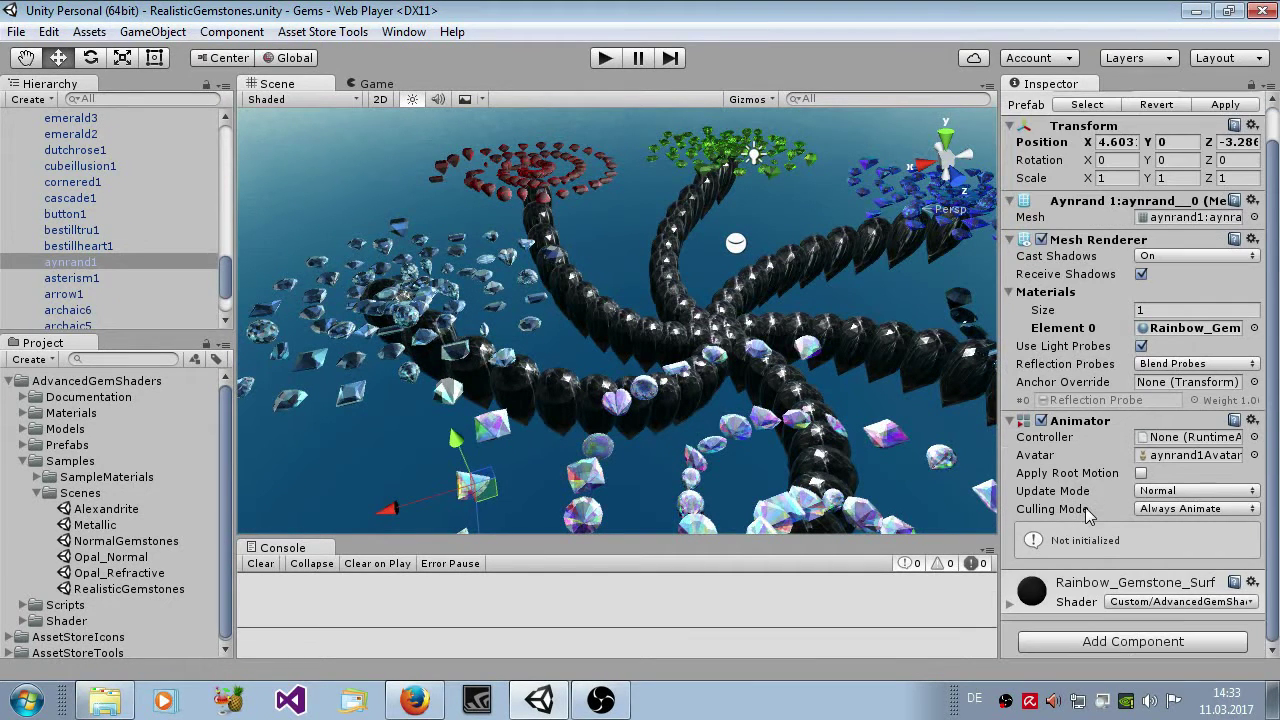
left_click(1009, 604)
scroll(1045, 537, "down", 3)
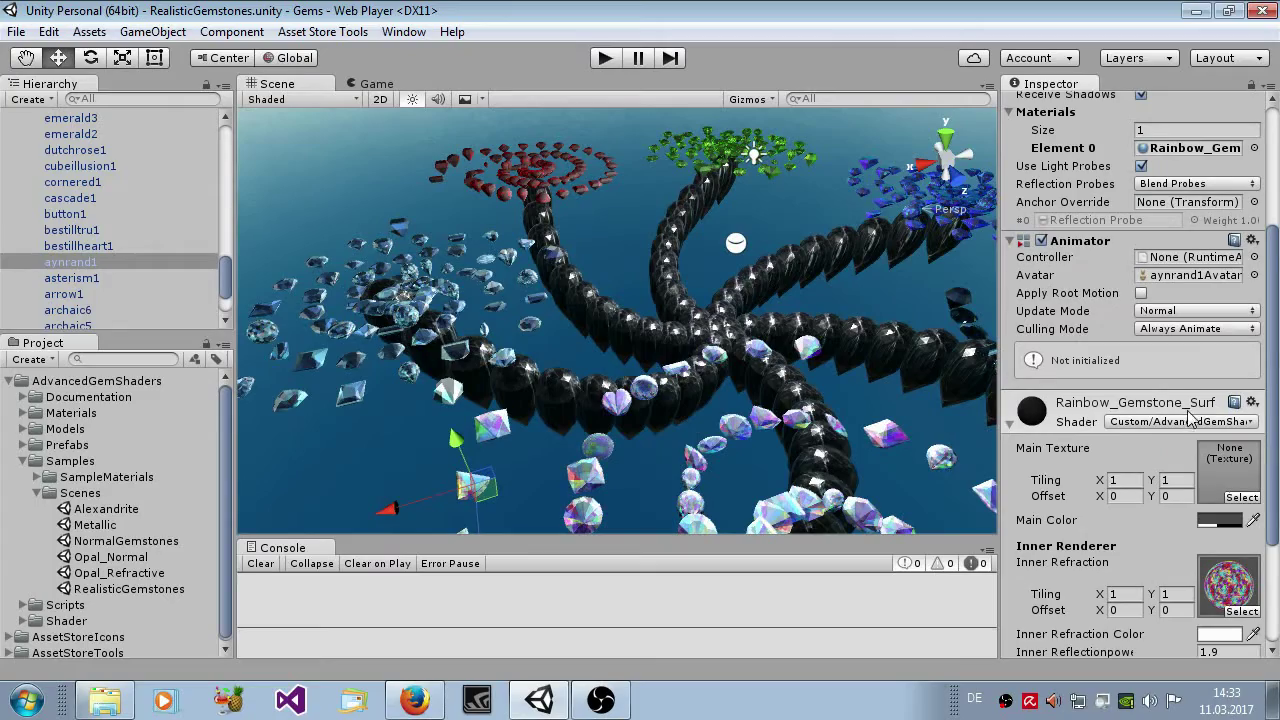
Frame aynrand1 close up and raise its Inner Reflection power from 1.9 to 2.69.
double_click(33, 261)
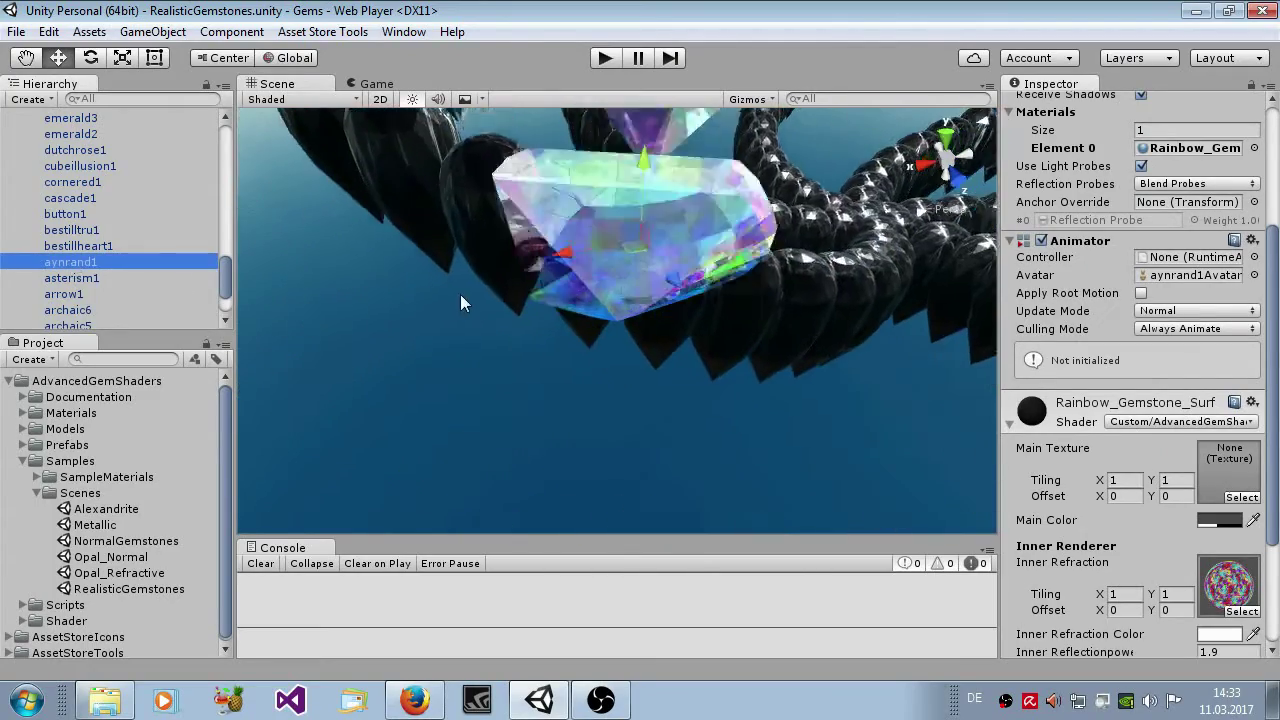
left_click_drag(462, 287, 700, 420, "alt")
scroll(1127, 497, "down", 3)
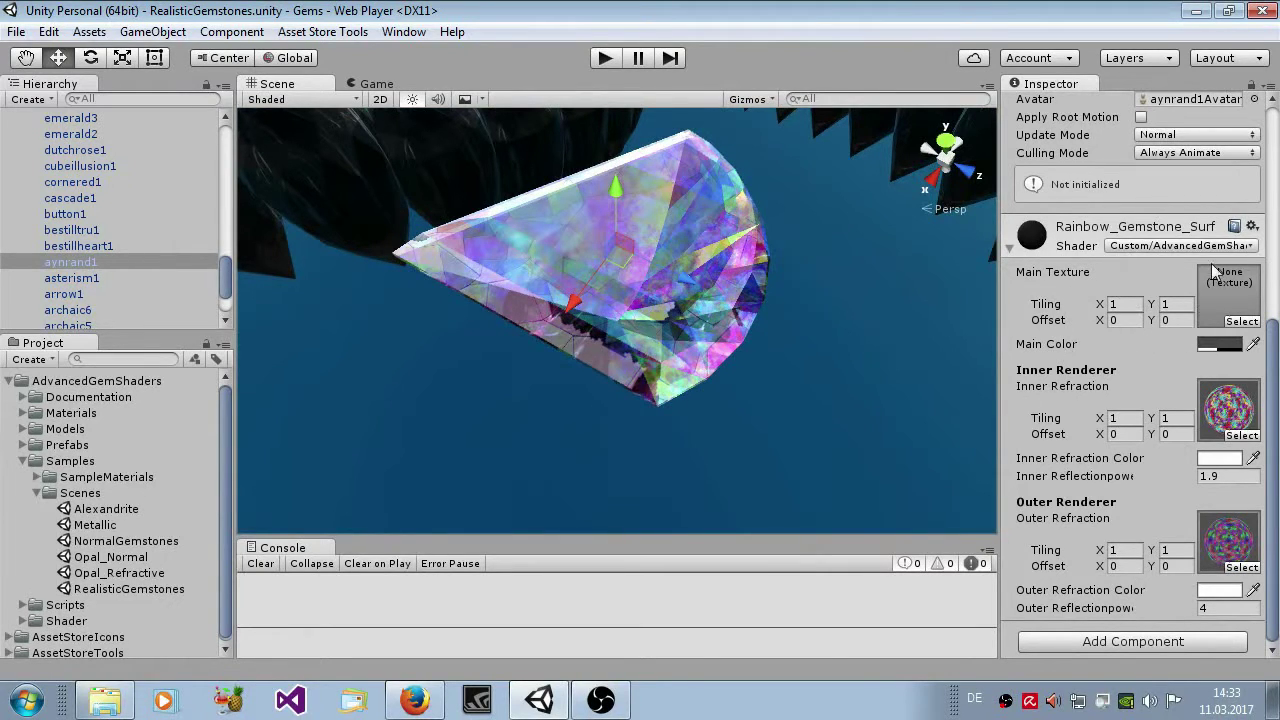
scroll(770, 272, "down", 2)
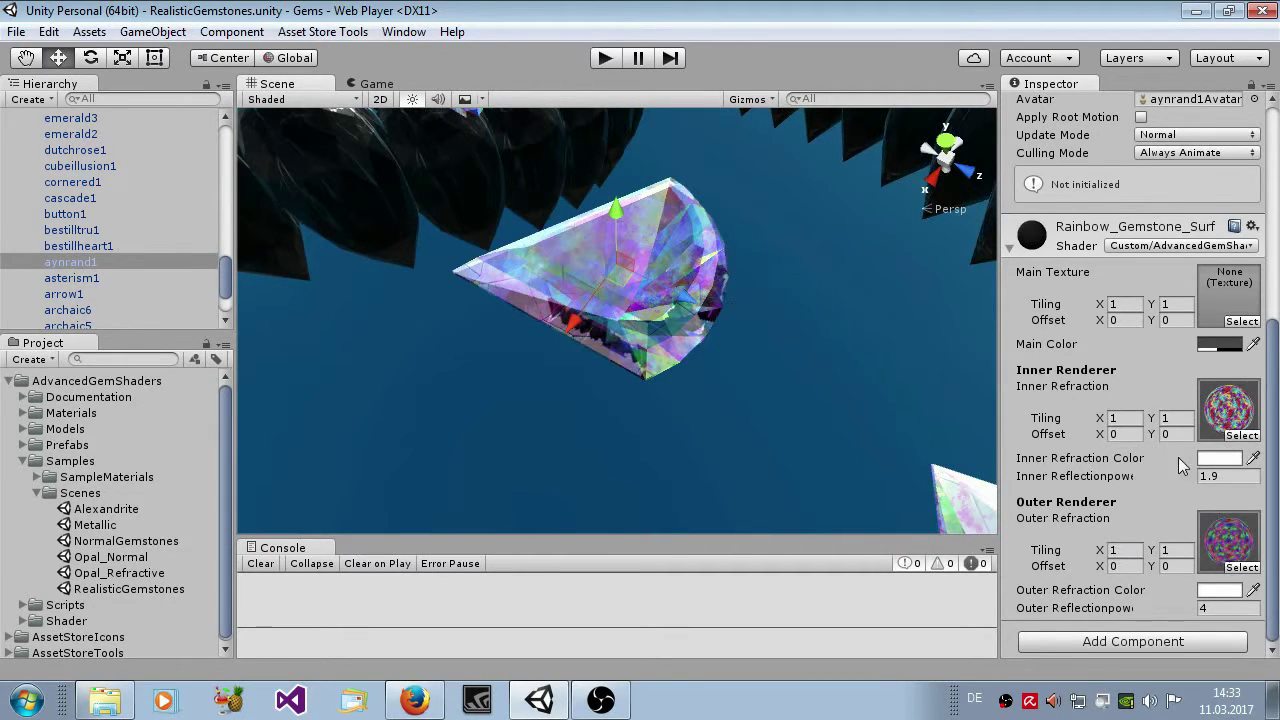
mouse_move(1121, 476)
left_mouse_down()
mouse_move(1190, 469)
mouse_move(115, 470)
mouse_move(1110, 448)
mouse_move(1005, 434)
mouse_move(1137, 445)
mouse_move(1071, 444)
mouse_move(1096, 446)
left_mouse_up()
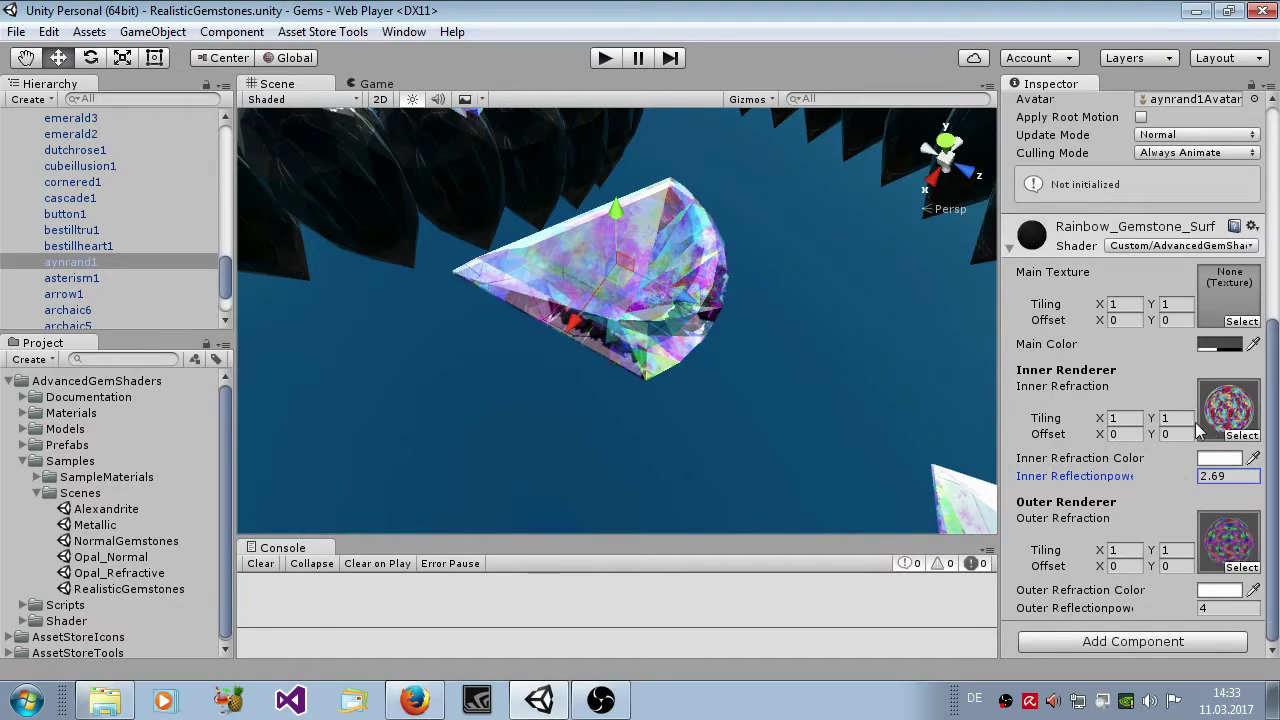
Try rainbowmap and marblecube inner cubemaps, keep rainbowmap_1, and adjust the reflection powers.
left_click(1226, 418)
left_click(1224, 437)
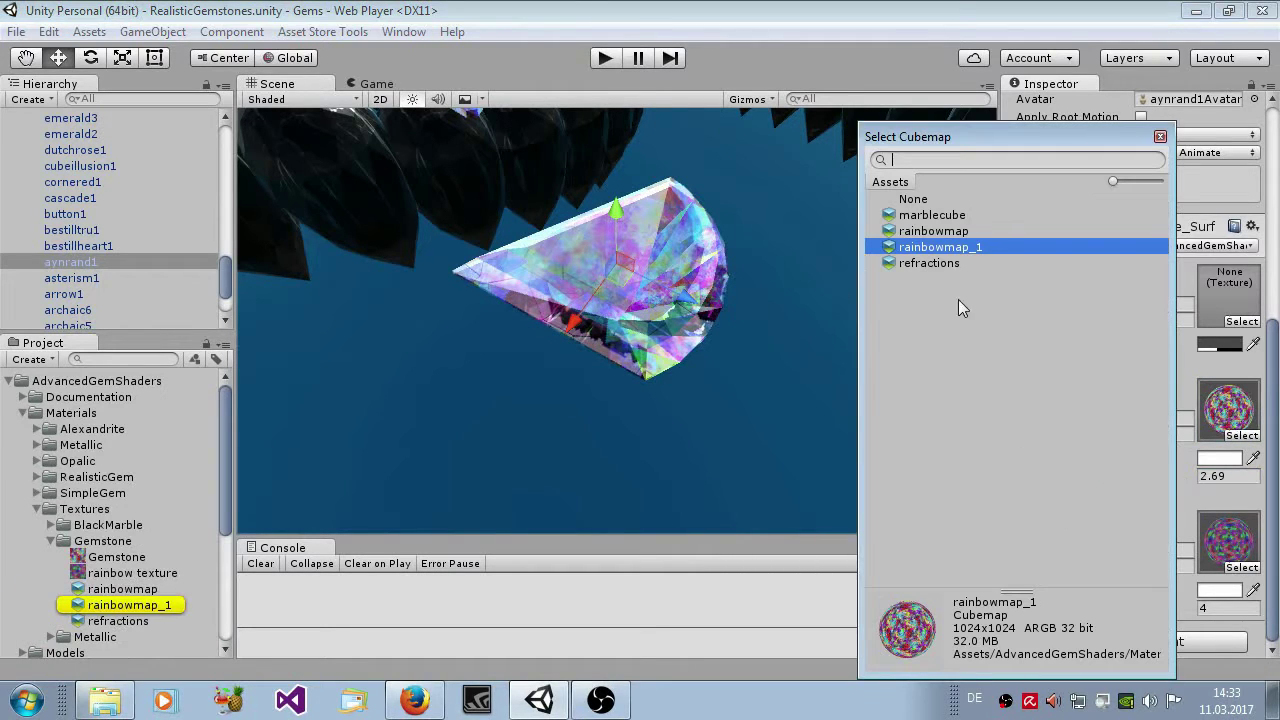
left_click(950, 233)
left_click(934, 215)
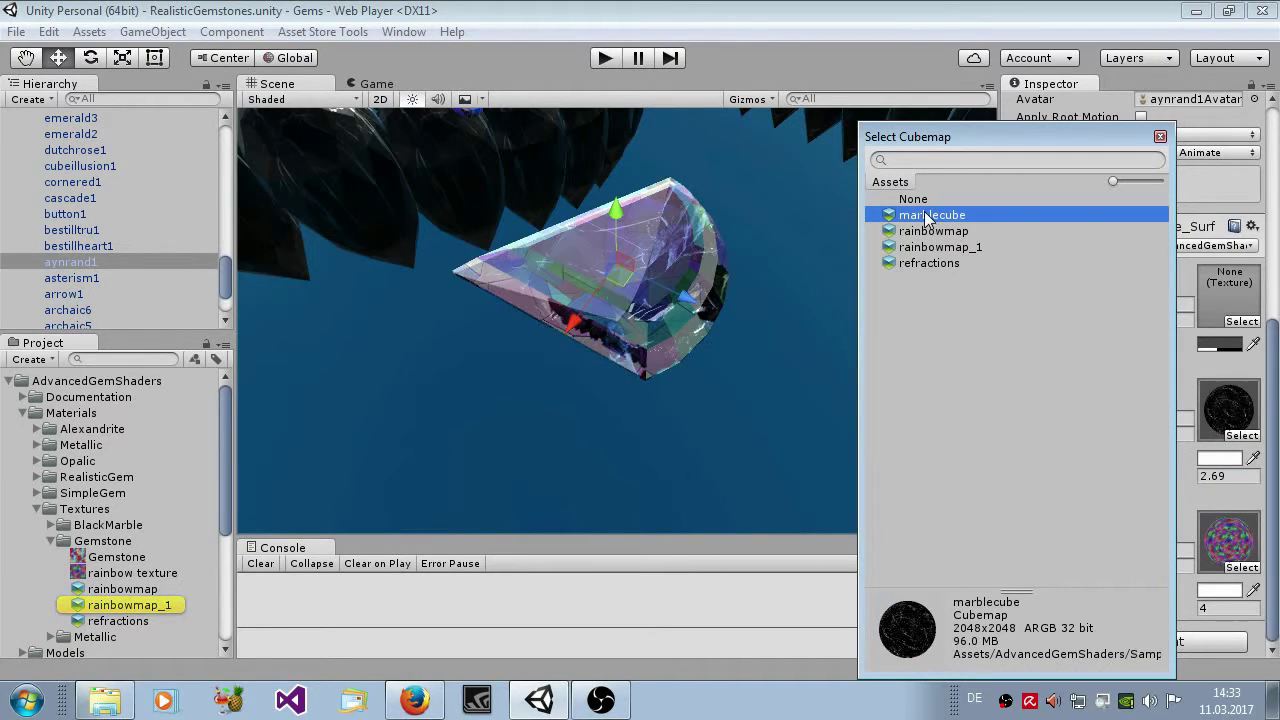
left_click(931, 230)
left_click(932, 249)
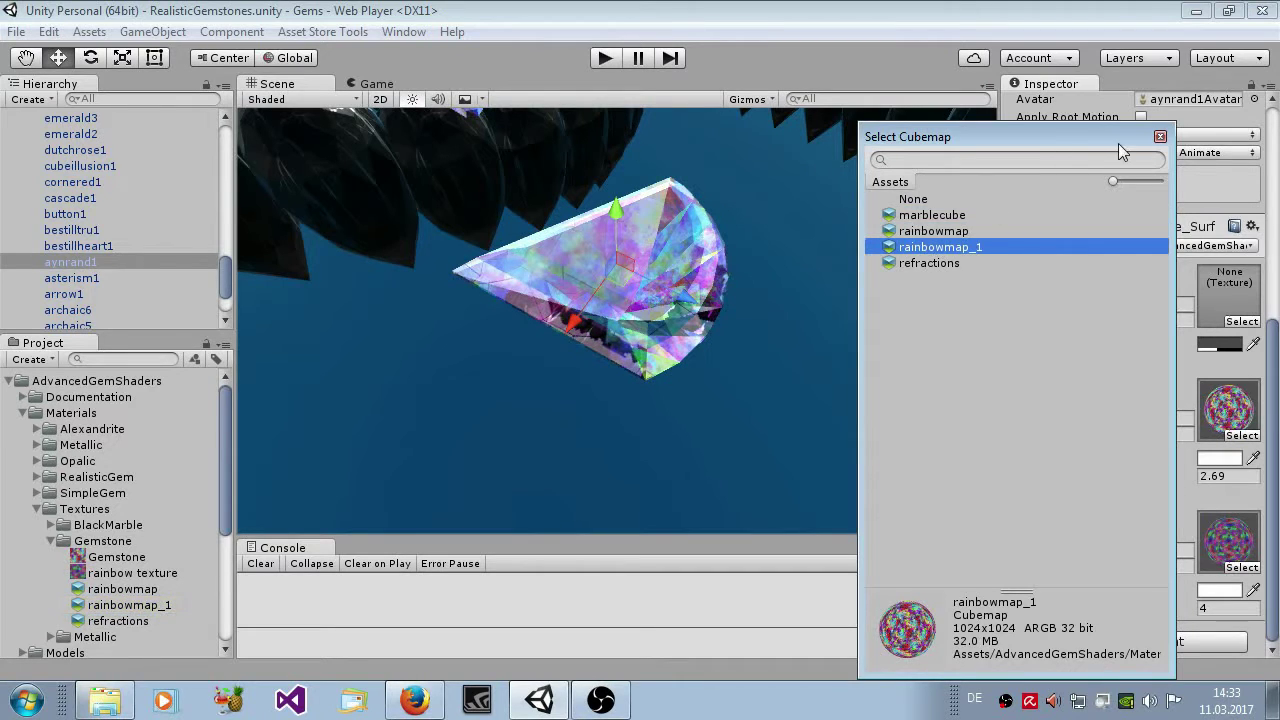
left_click(1160, 136)
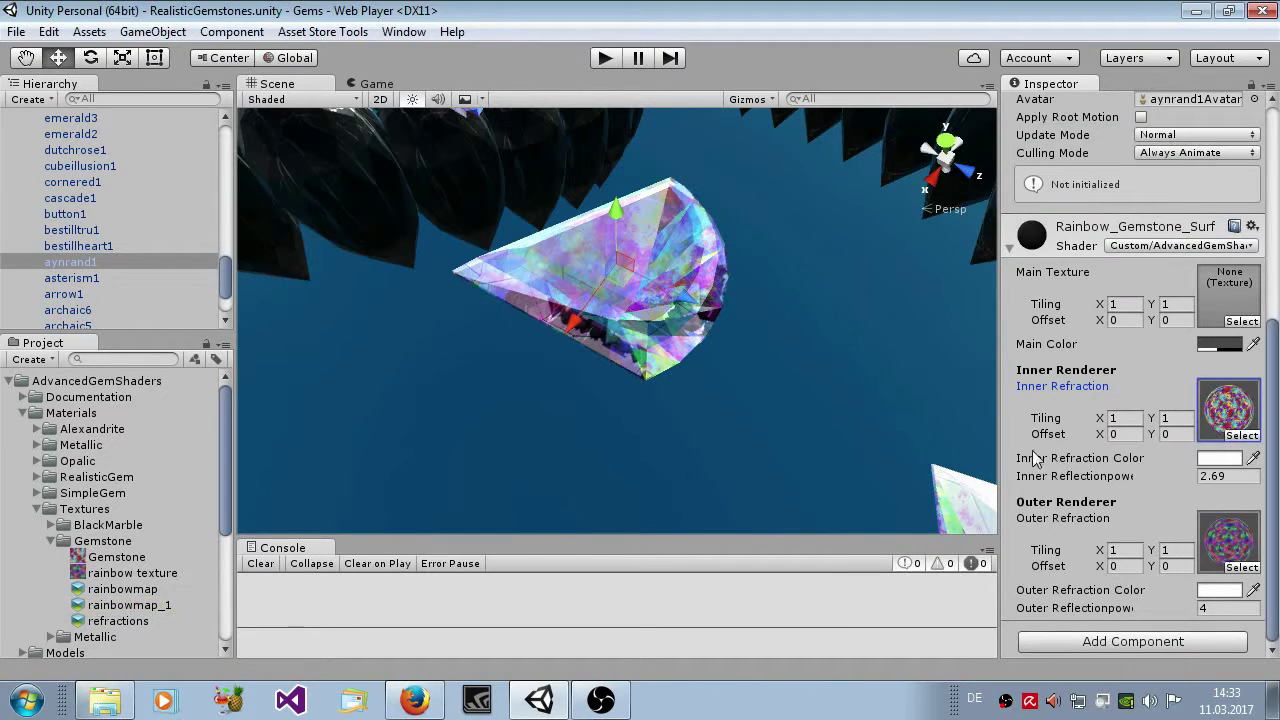
mouse_move(1121, 476)
left_mouse_down()
mouse_move(1101, 470)
mouse_move(1122, 474)
left_mouse_up()
mouse_move(1113, 609)
left_mouse_down()
mouse_move(1165, 599)
mouse_move(1123, 571)
mouse_move(1050, 572)
mouse_move(1170, 570)
mouse_move(1060, 574)
mouse_move(1080, 572)
left_mouse_up()
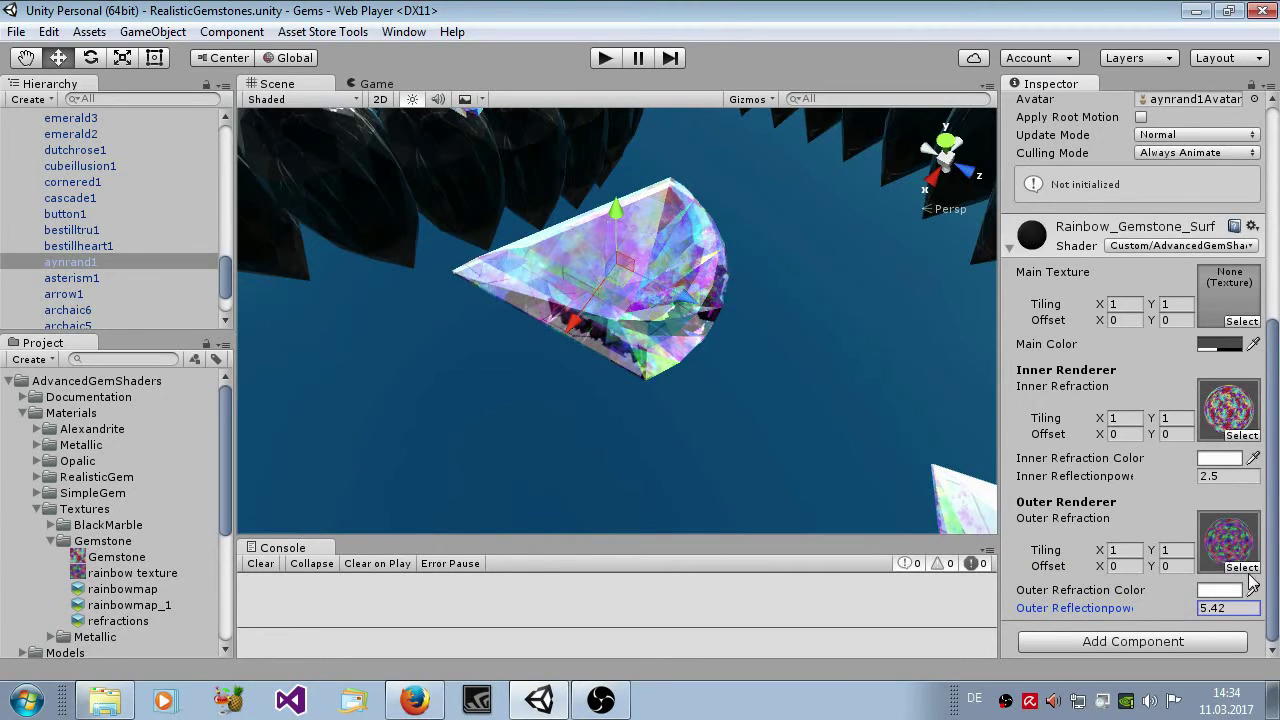
Try rainbowmap_1 and refractions as the Outer Refraction cubemap, then undo the outer change.
left_click(1241, 567)
left_click(958, 248)
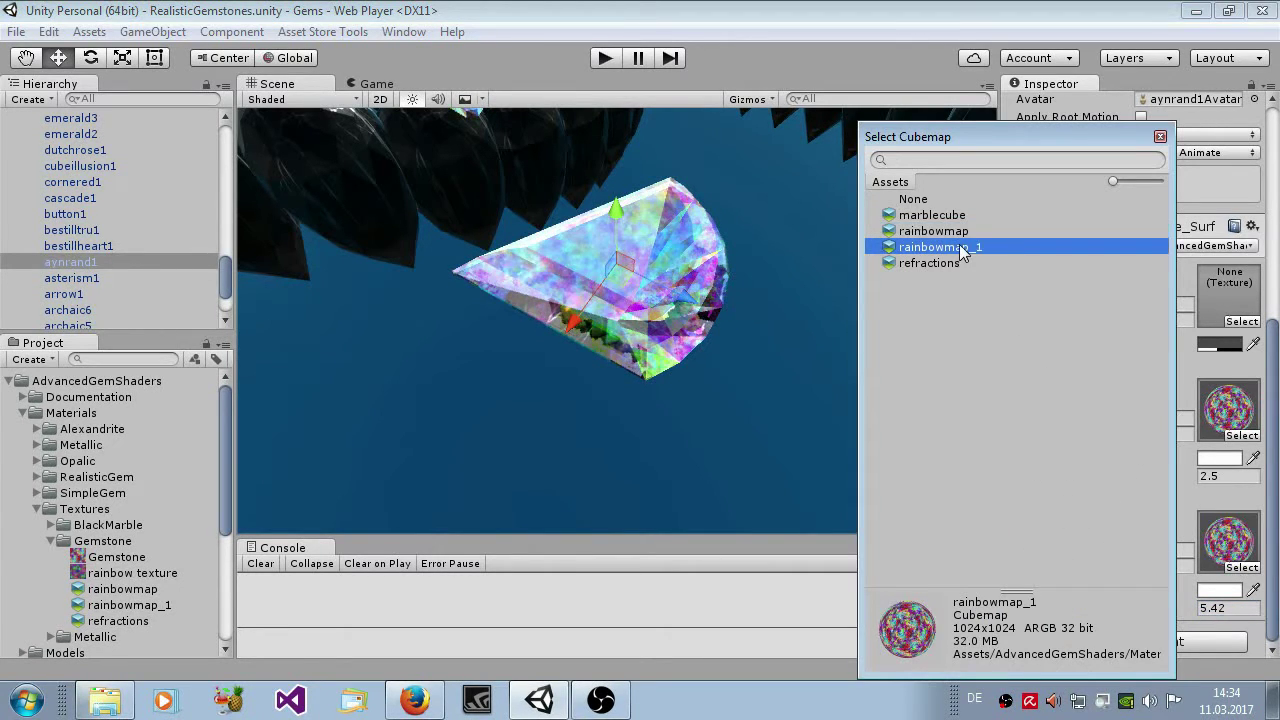
left_click(958, 263)
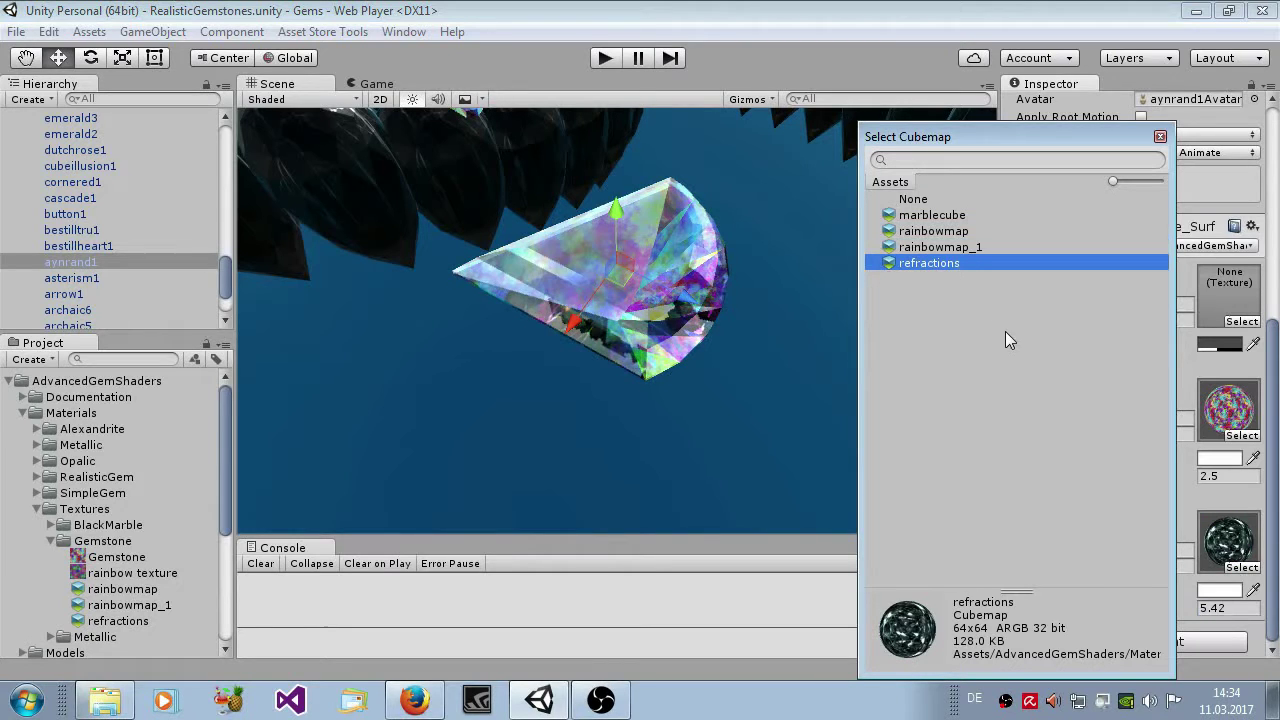
left_click(1160, 136)
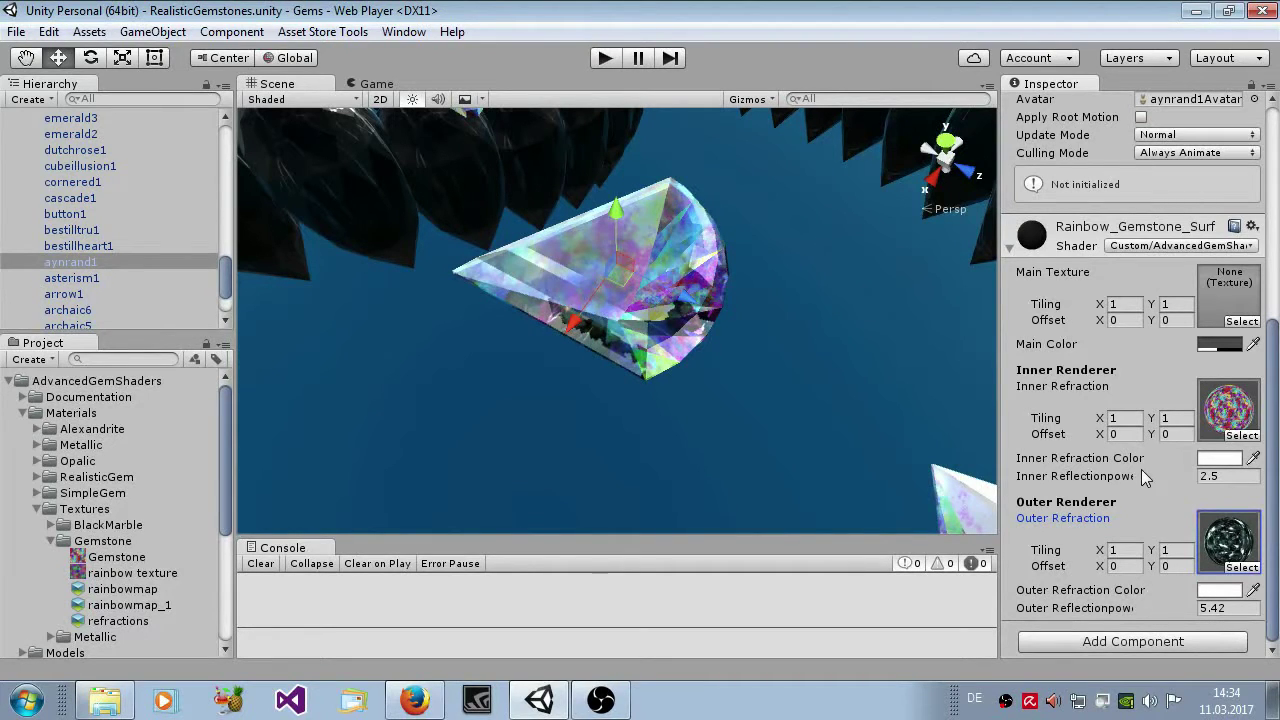
key("ctrl+z")
key("ctrl+z")
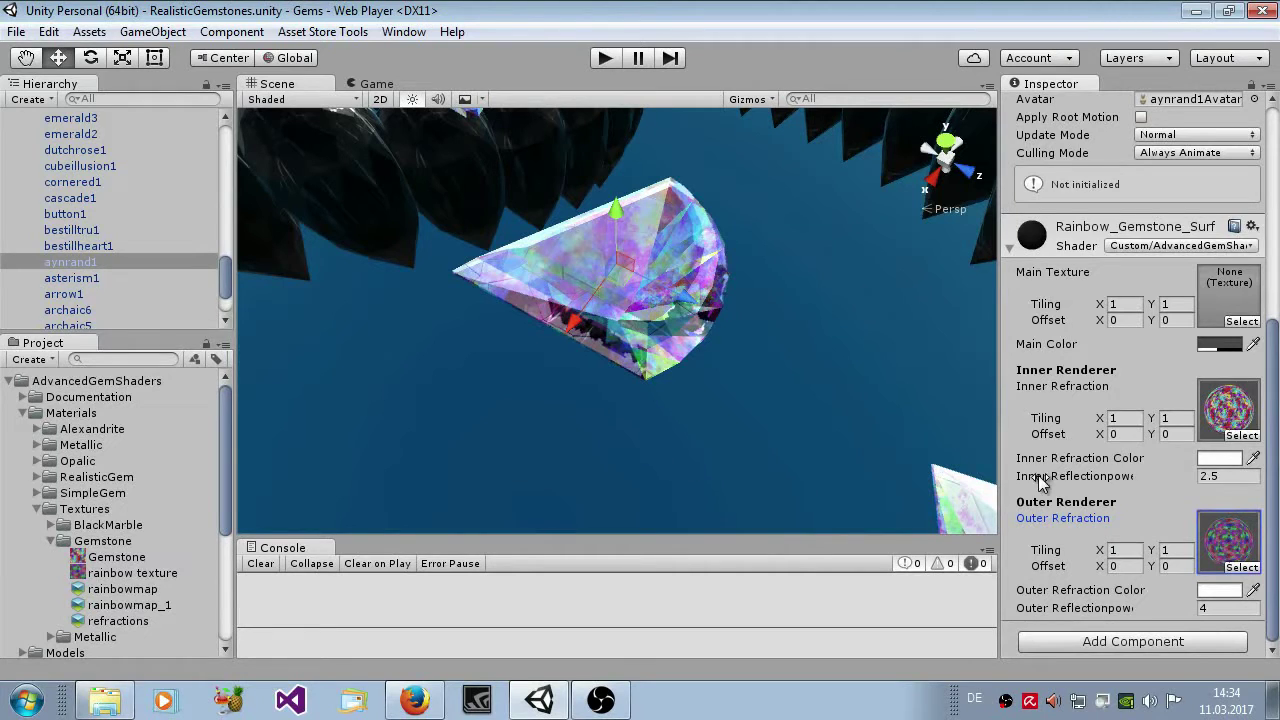
Brighten the material's Main Color to grey 6E6E6E70 at brightness 111.
left_click(1216, 346)
mouse_move(63, 356)
left_mouse_down()
mouse_move(40, 355)
mouse_move(40, 397)
mouse_move(30, 355)
mouse_move(15, 354)
mouse_move(20, 395)
mouse_move(201, 246)
mouse_move(92, 253)
mouse_move(4, 357)
left_mouse_up()
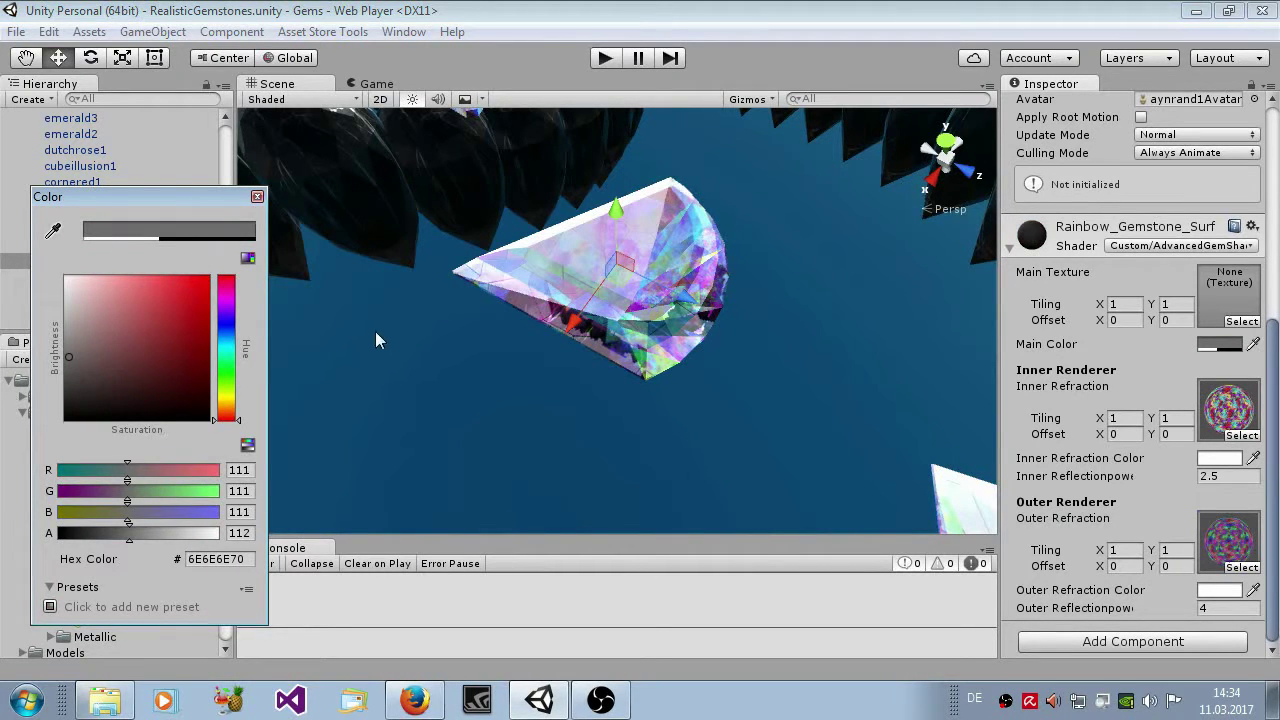
left_click(257, 196)
Zoom out over the spirals and switch the Reflection Probe off and back on.
scroll(514, 269, "down", 10)
scroll(550, 184, "down", 6)
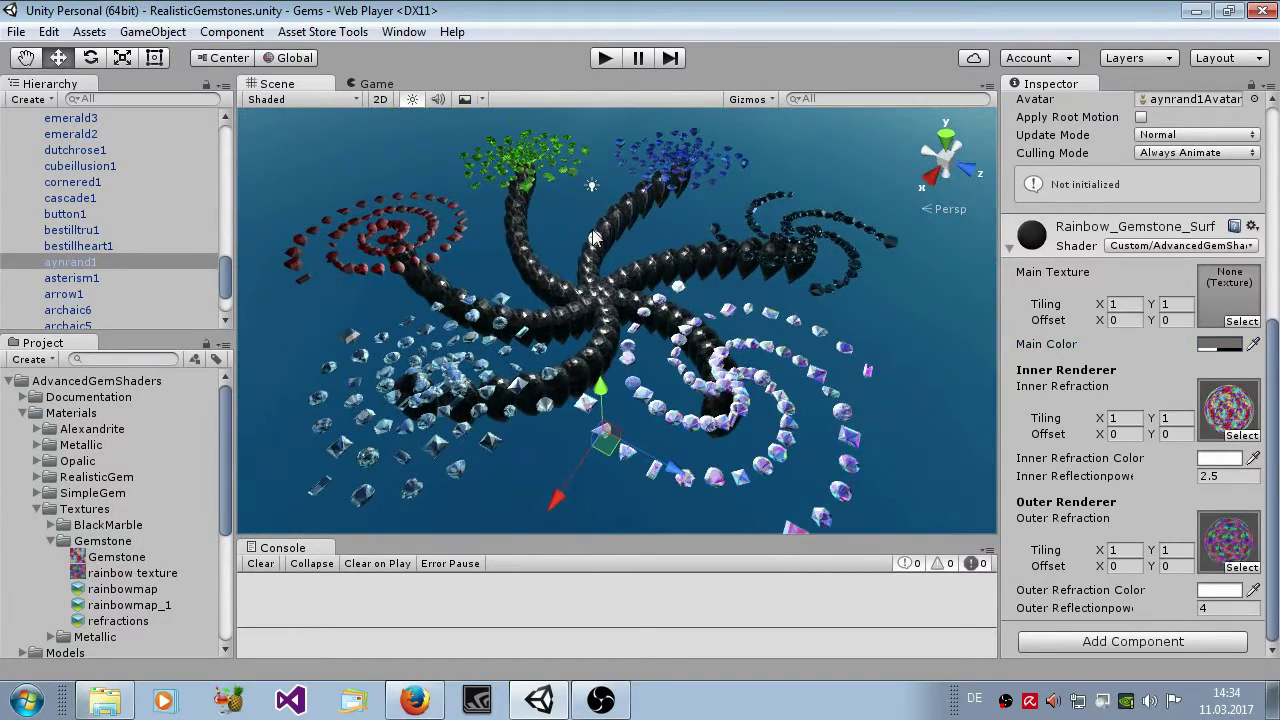
left_click(595, 243)
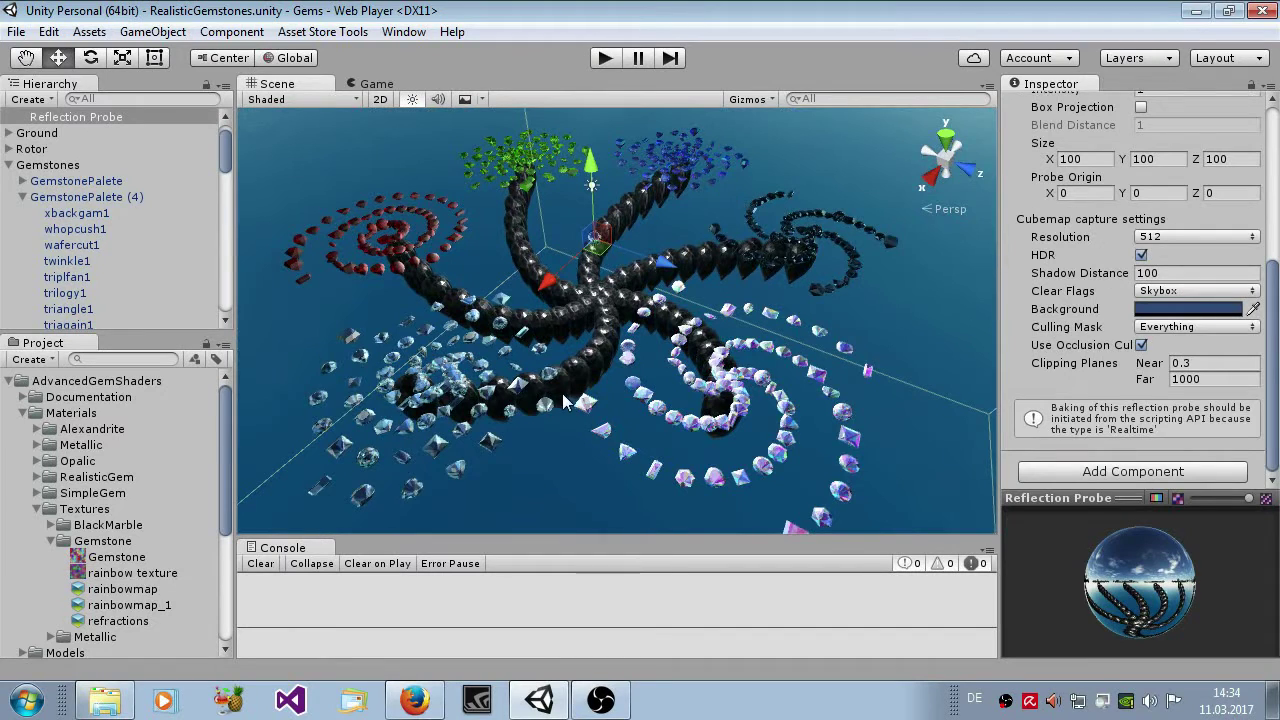
scroll(563, 400, "up", 2)
scroll(1180, 228, "up", 5)
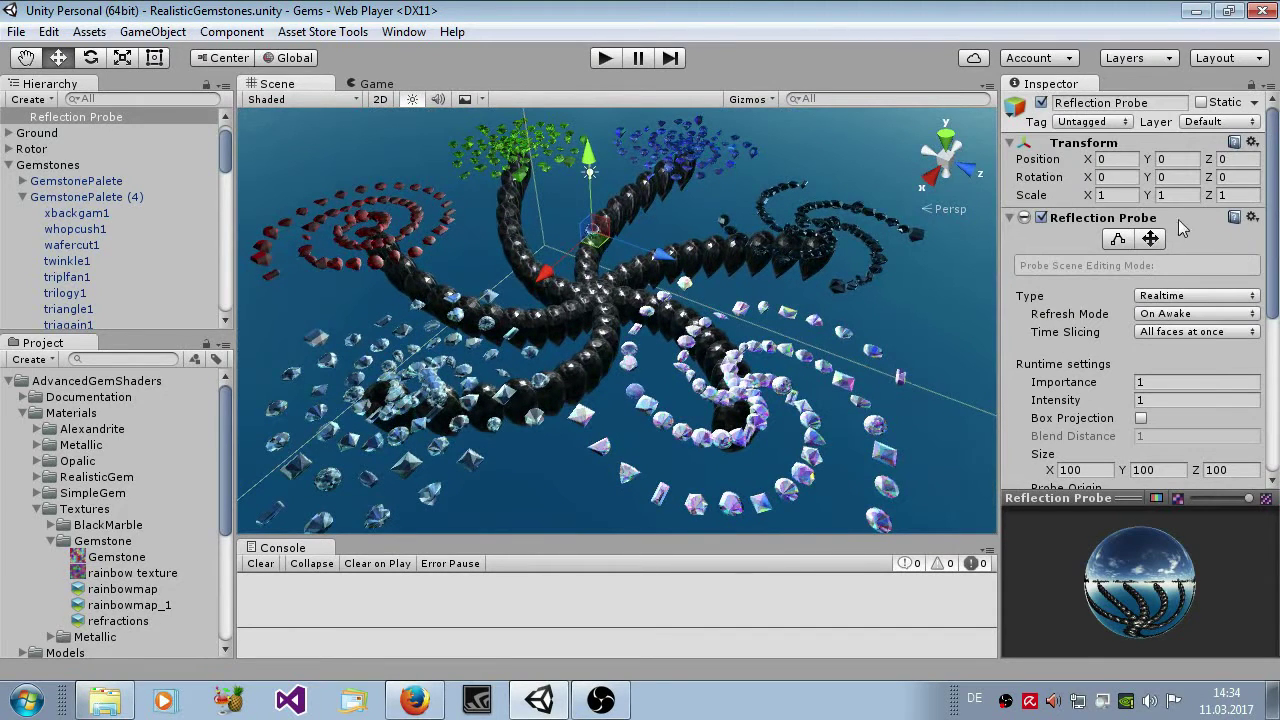
left_click(1041, 103)
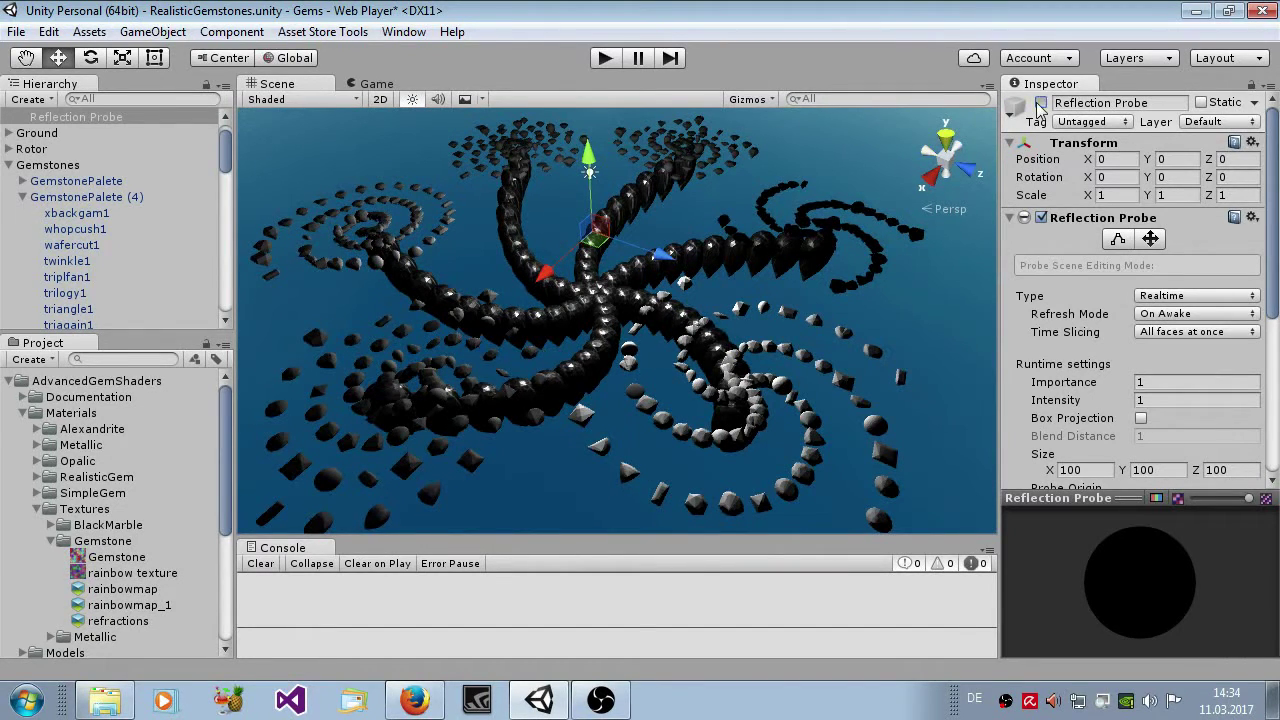
left_click(1041, 103)
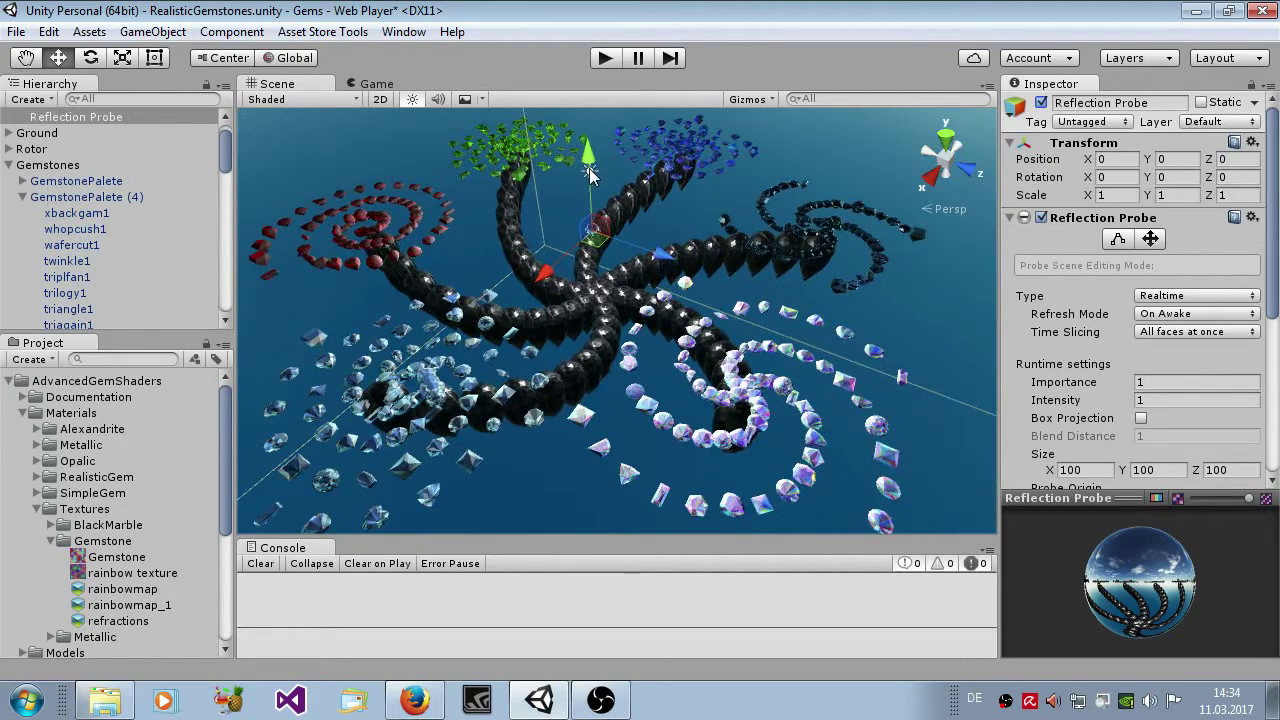
Add a point light above the spiral centre at intensity 8 and browse to Samples > Scenes.
key("ctrl+z")
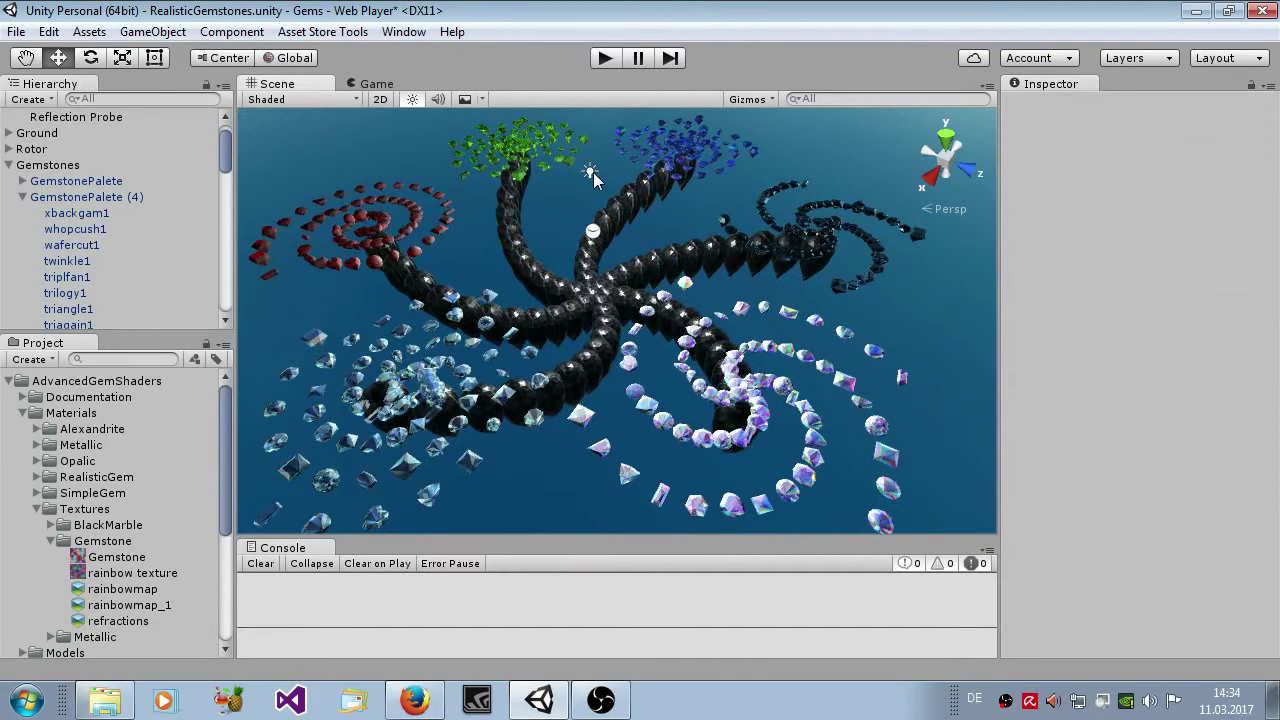
mouse_move(1216, 318)
left_mouse_down()
mouse_move(1060, 318)
mouse_move(1195, 320)
mouse_move(1191, 332)
mouse_move(1094, 329)
mouse_move(1140, 307)
mouse_move(1222, 318)
left_mouse_up()
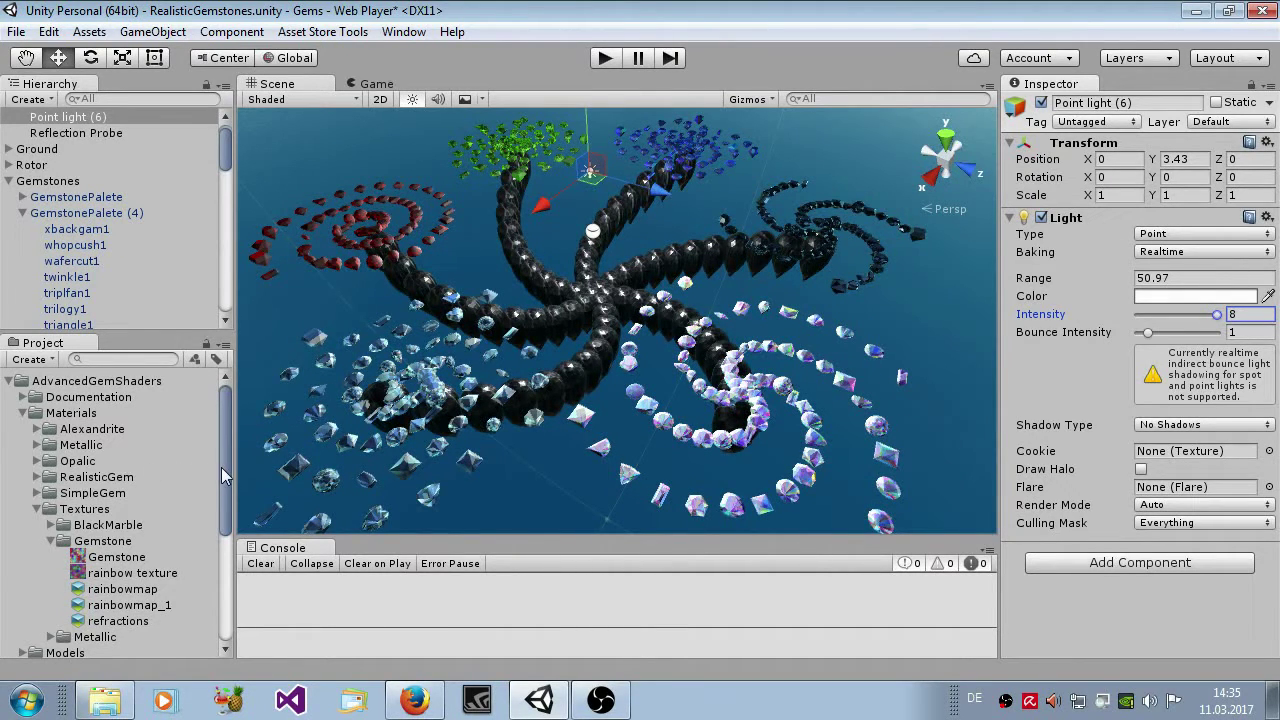
left_click_drag(221, 467, 227, 494)
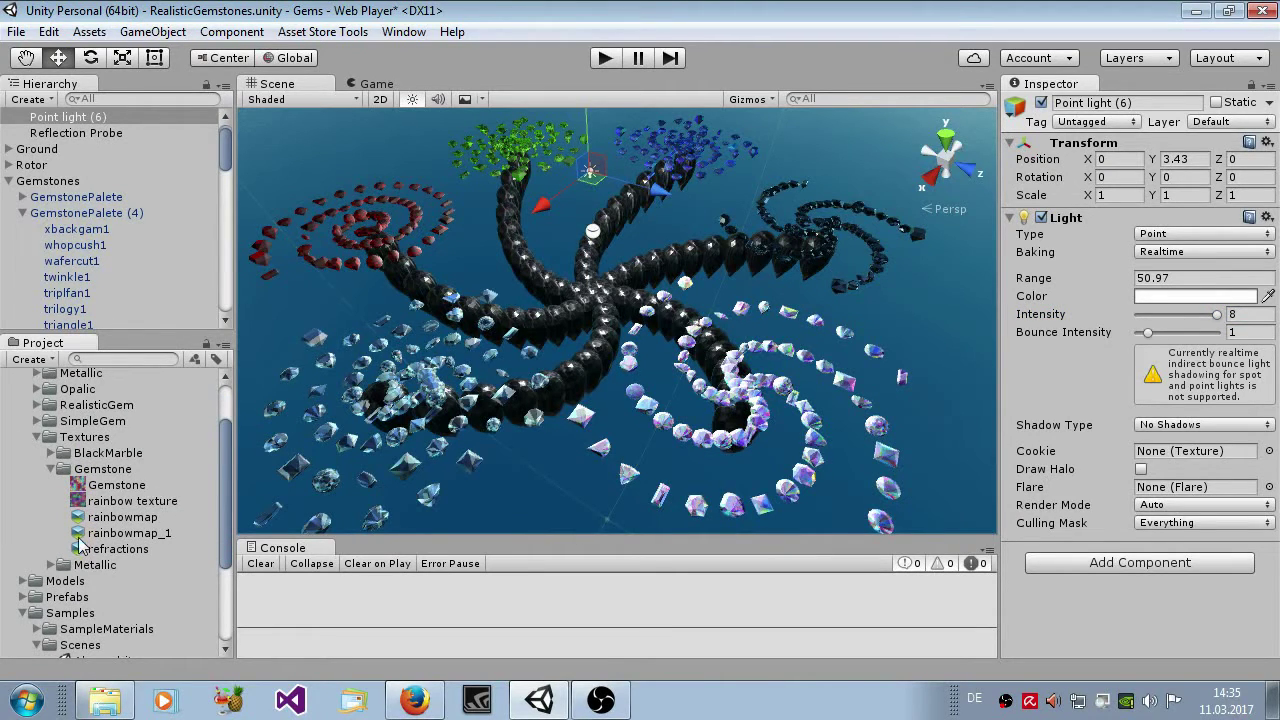
scroll(63, 578, "down", 3)
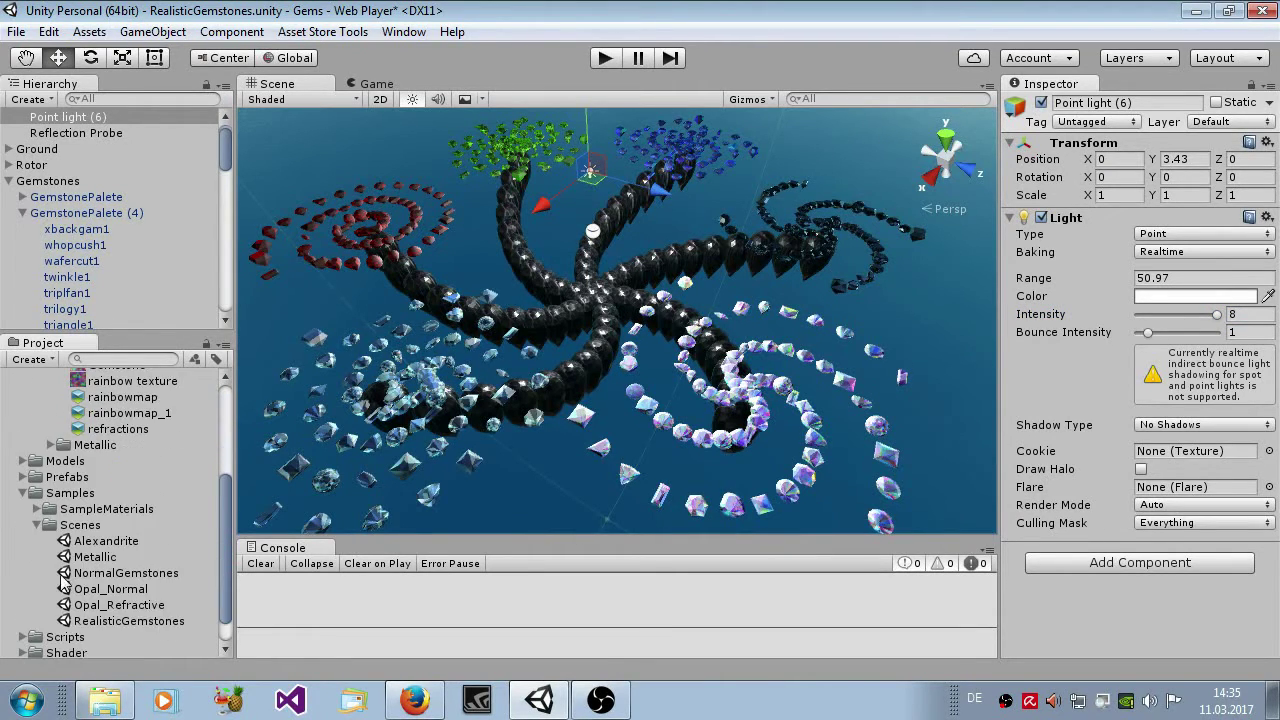
Open NormalGemstones without saving, check the Game view, then orbit and select a gem spiral.
double_click(127, 574)
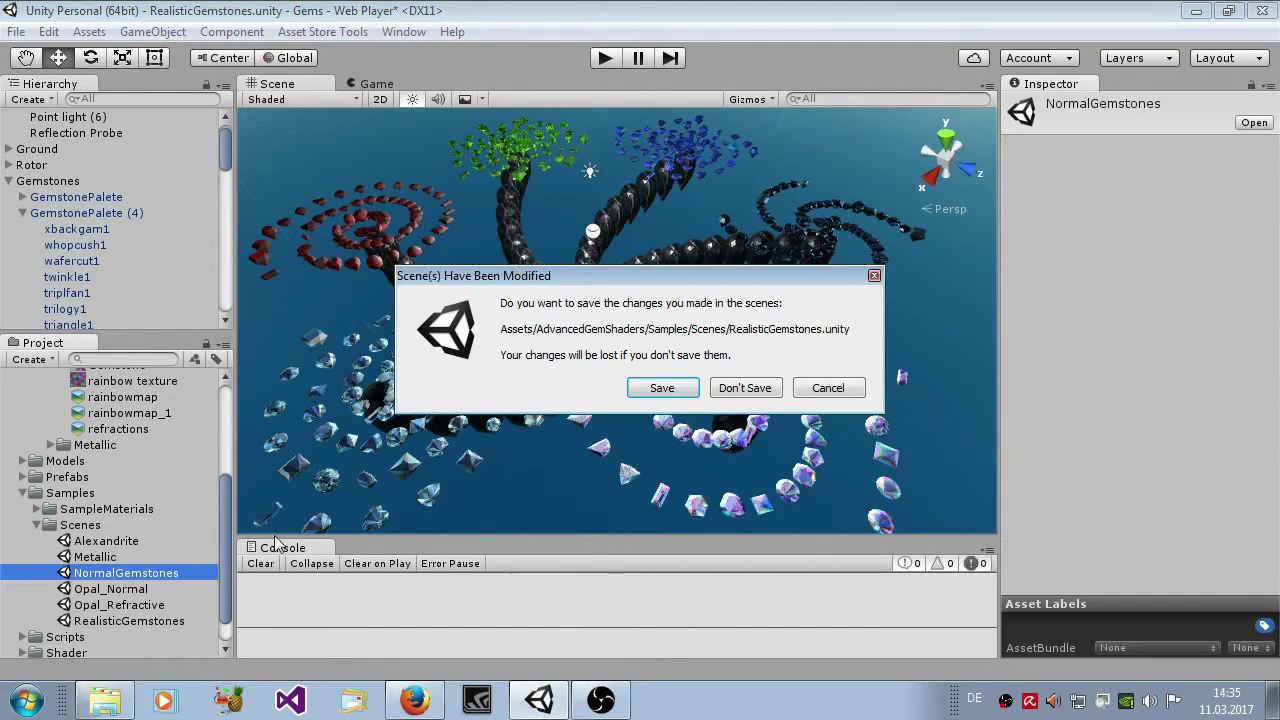
left_click(761, 389)
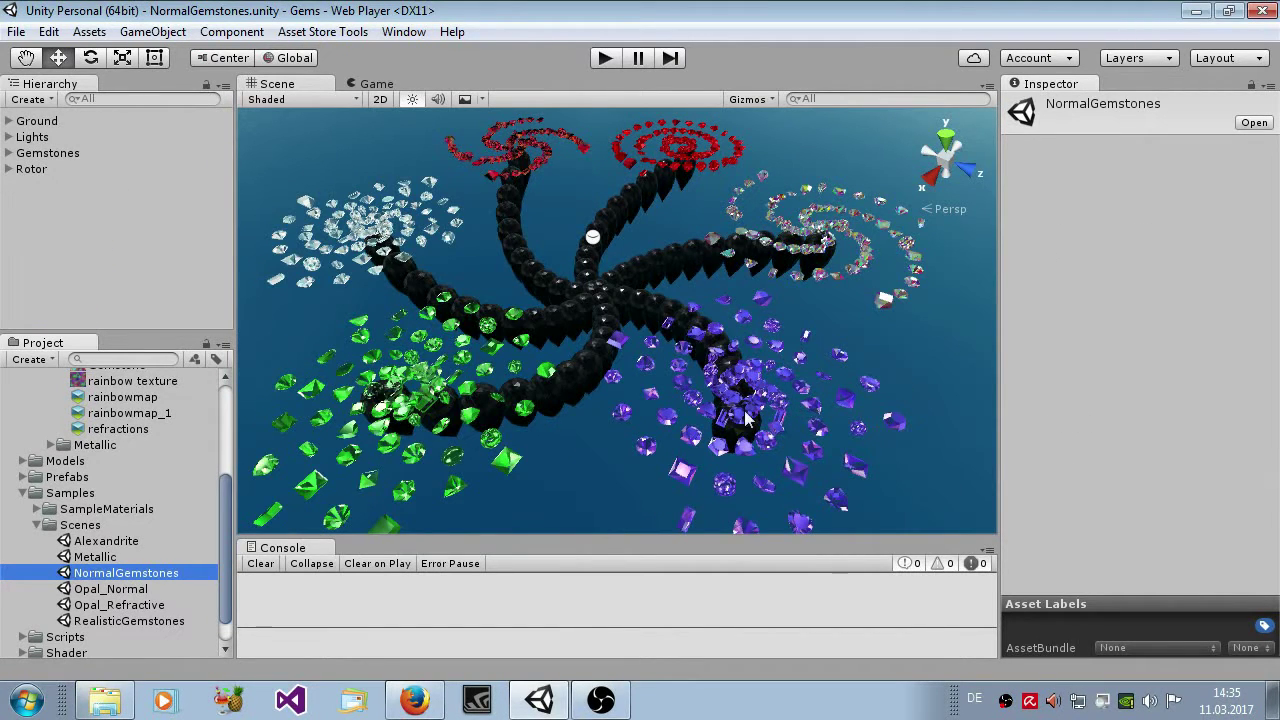
left_click(370, 85)
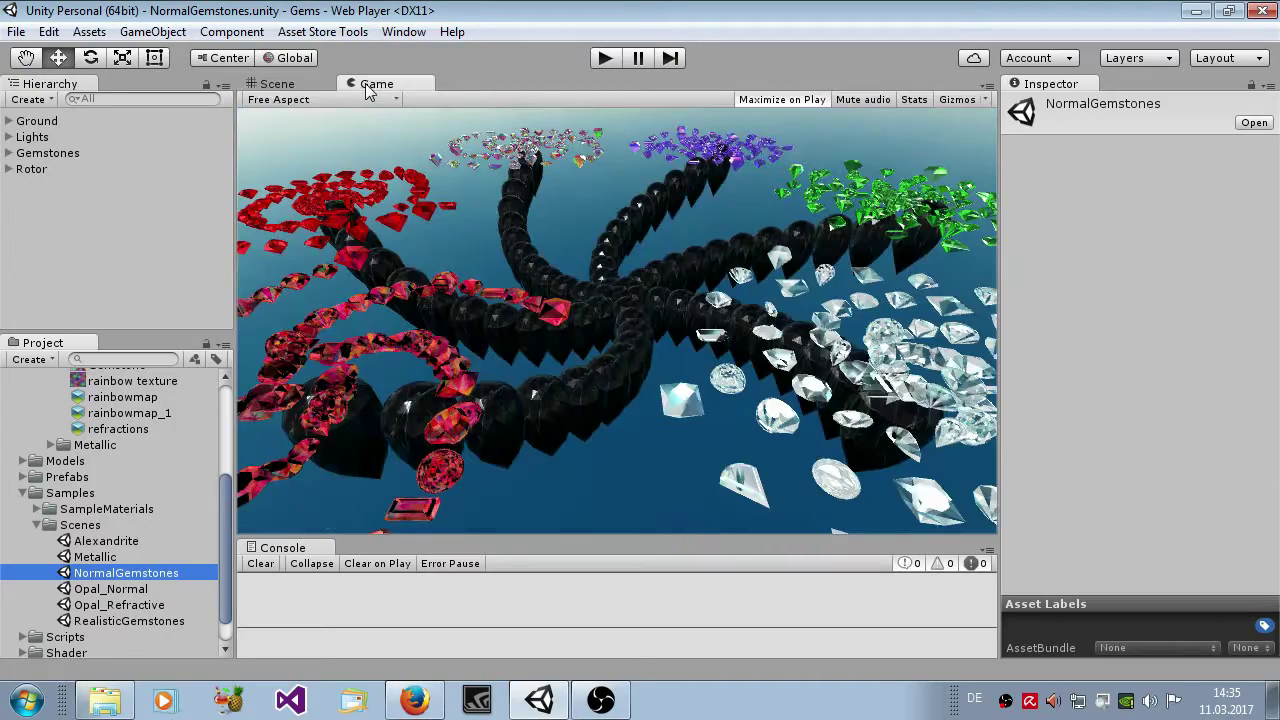
left_click(291, 86)
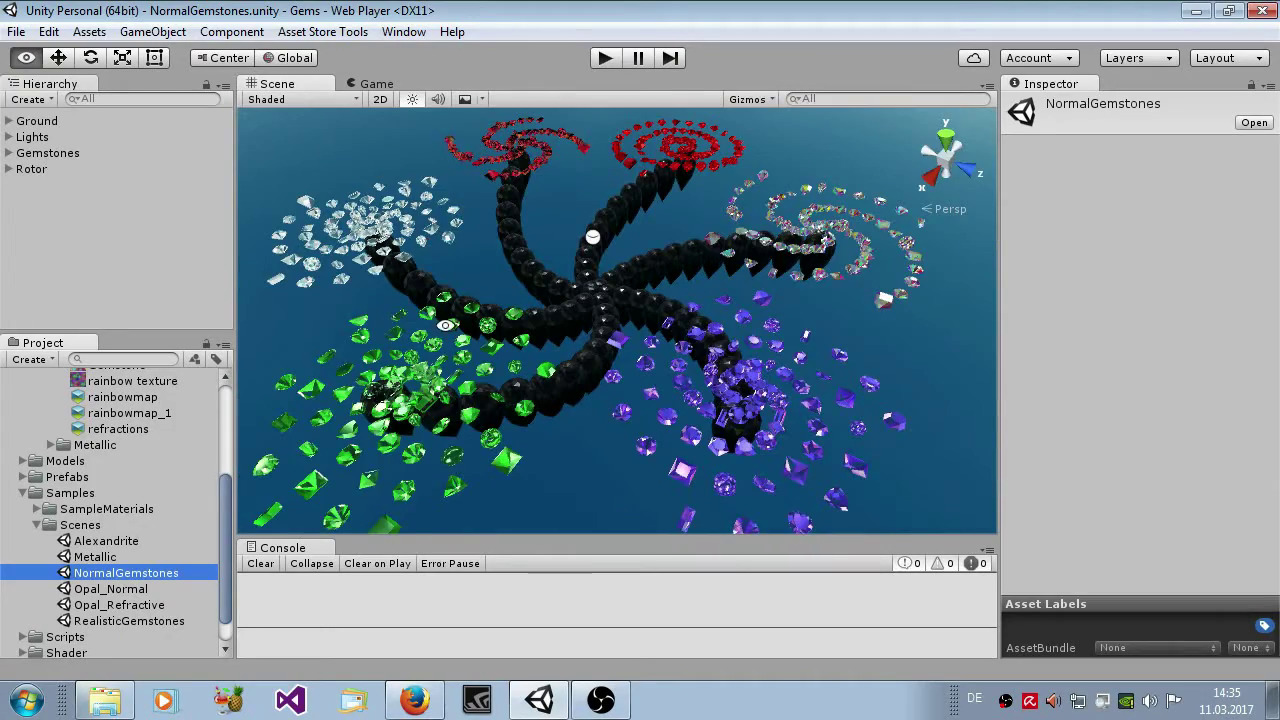
left_click_drag(447, 326, 400, 420, "alt")
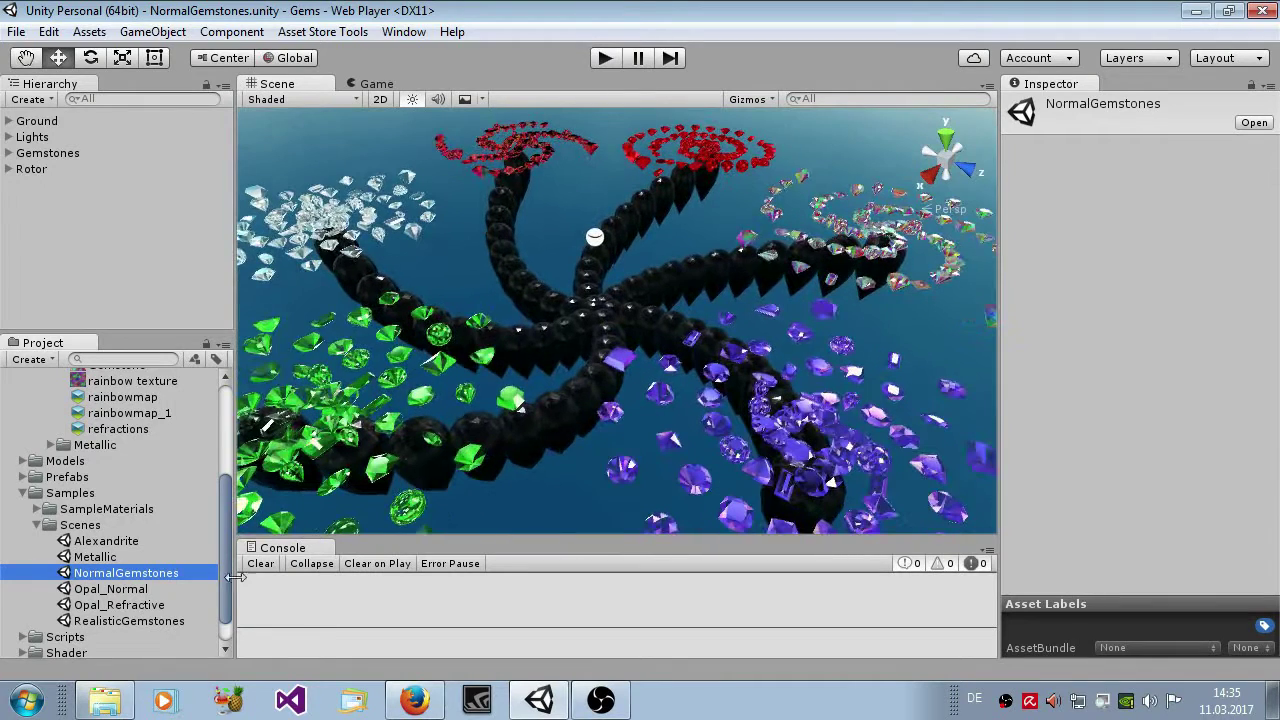
left_click(510, 404)
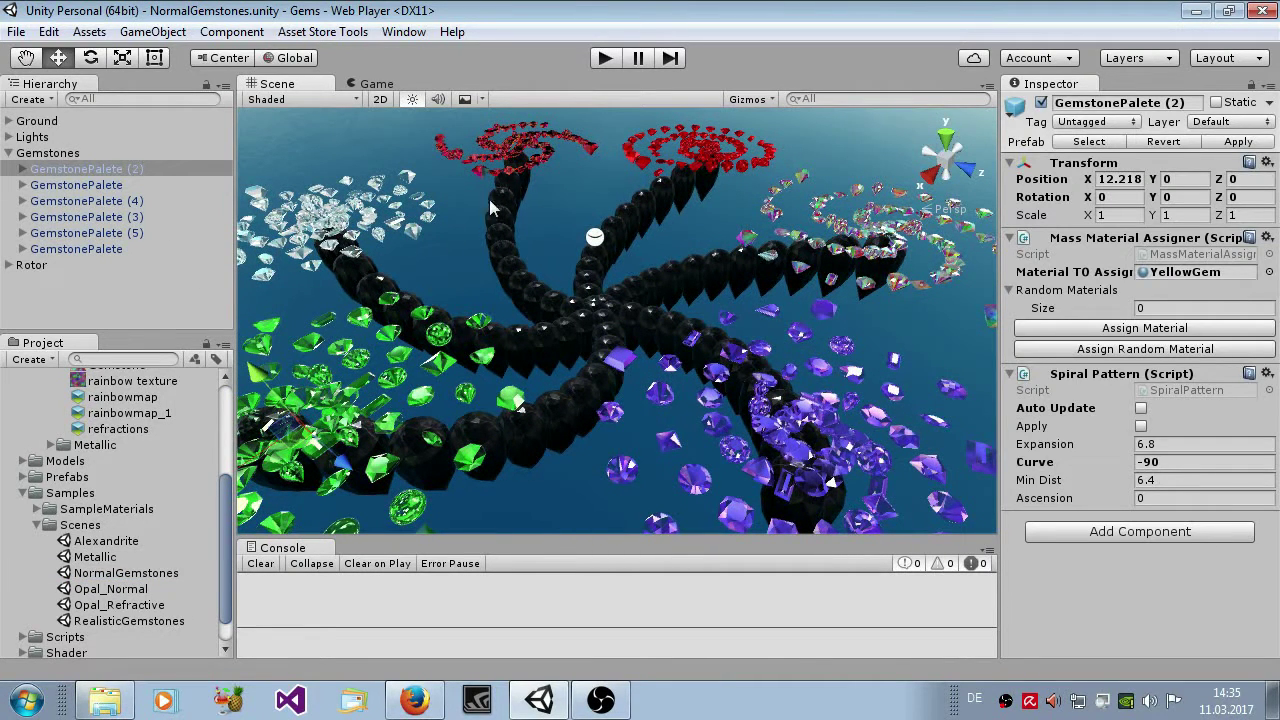
left_click(589, 245)
left_click(569, 224)
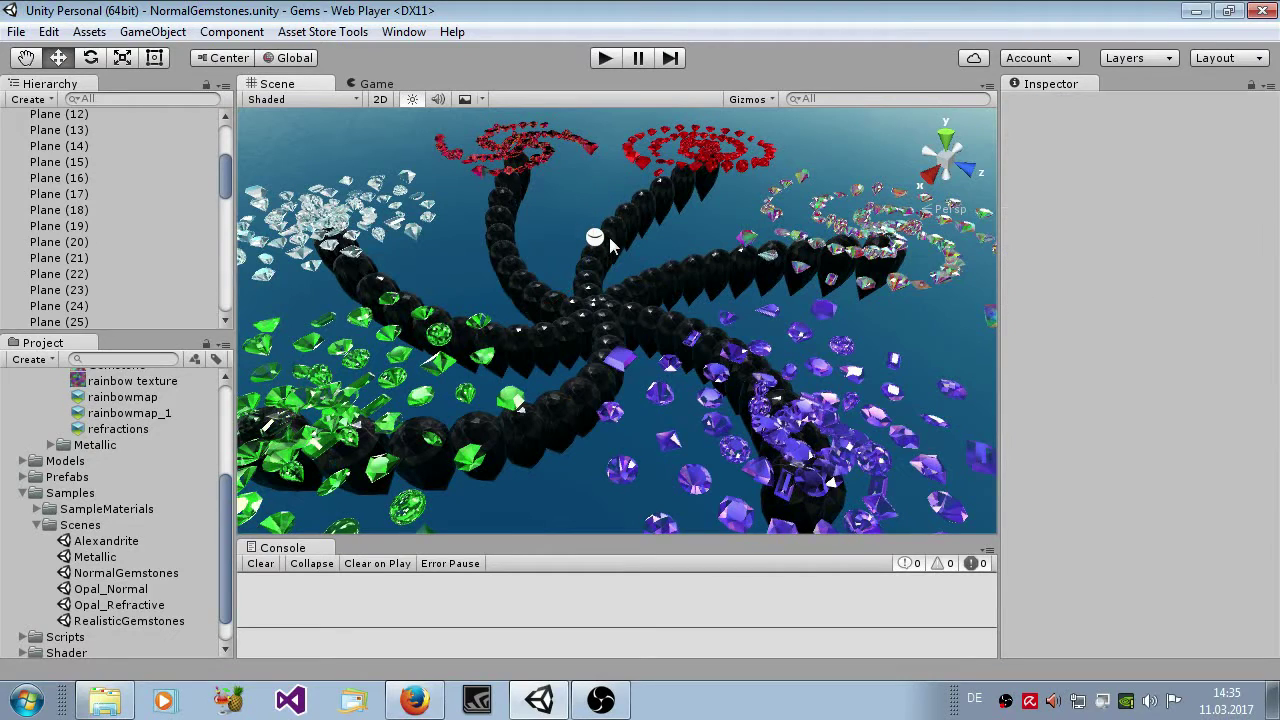
left_click(596, 238)
left_click(567, 222)
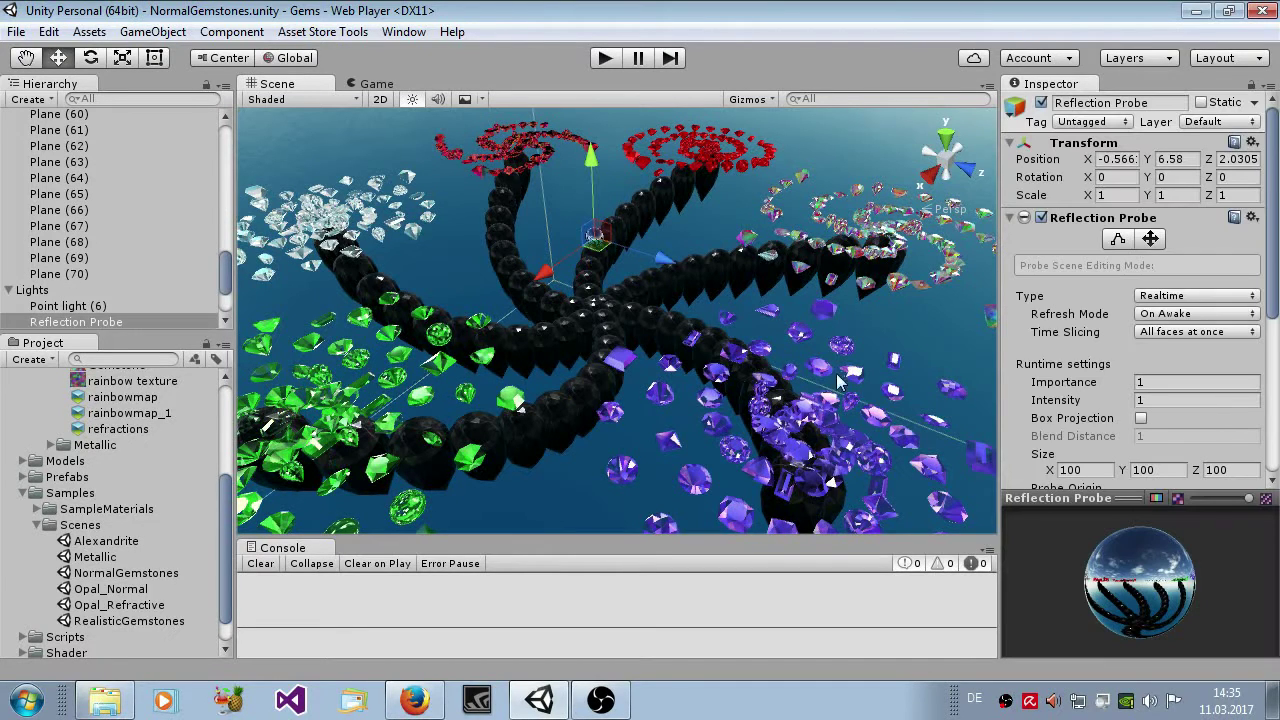
left_click(1042, 103)
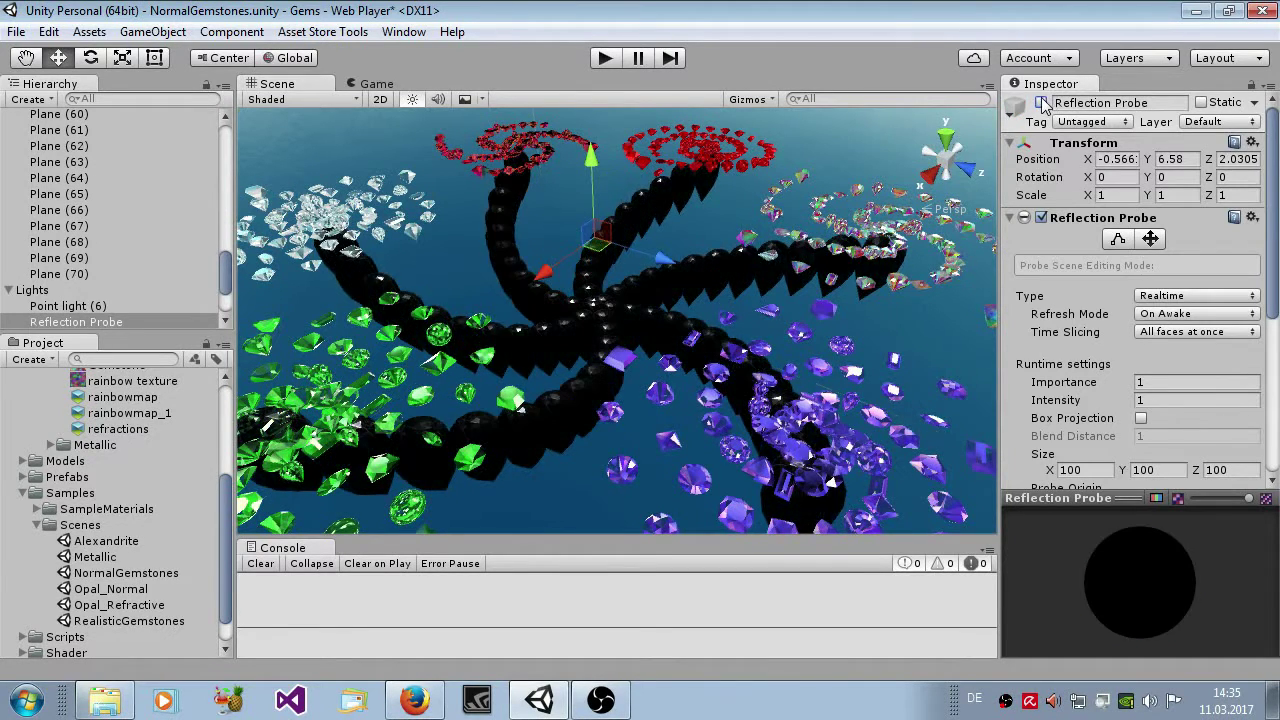
left_click_drag(494, 460, 490, 426, "alt")
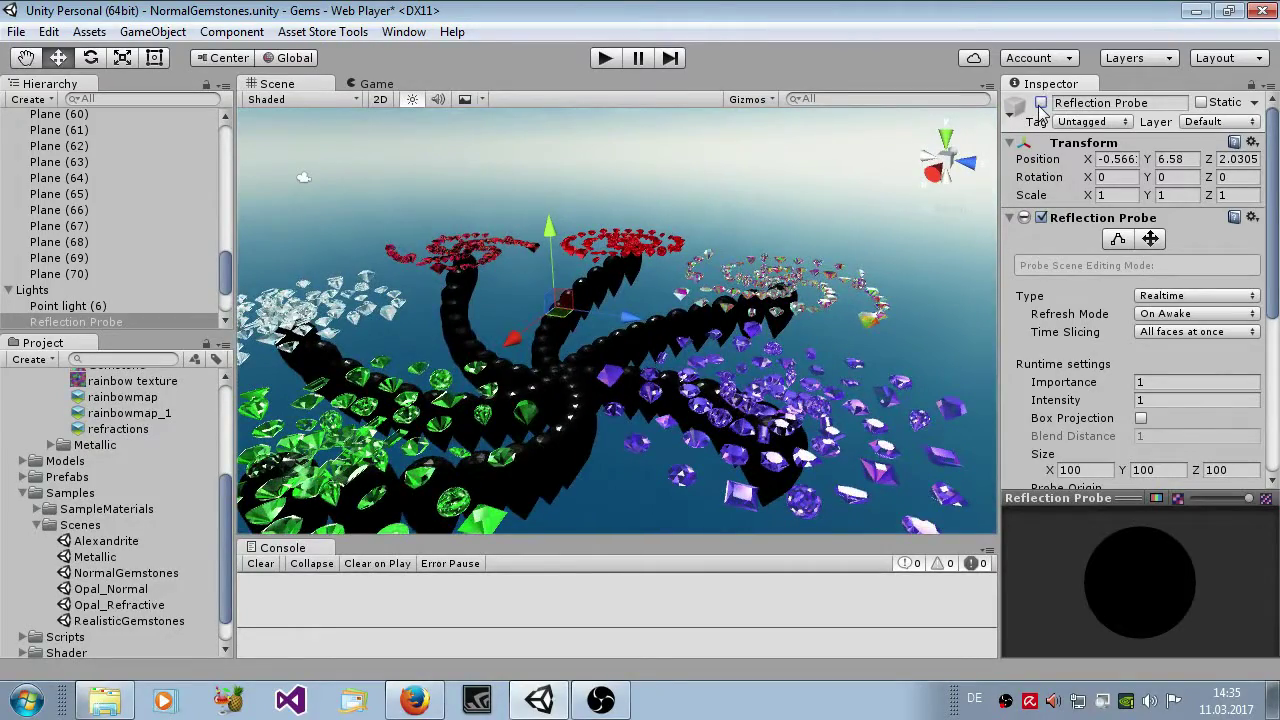
left_click(1041, 104)
mouse_move(640, 396)
left_mouse_down("alt")
mouse_move(655, 396)
mouse_move(644, 412)
left_mouse_up("alt")
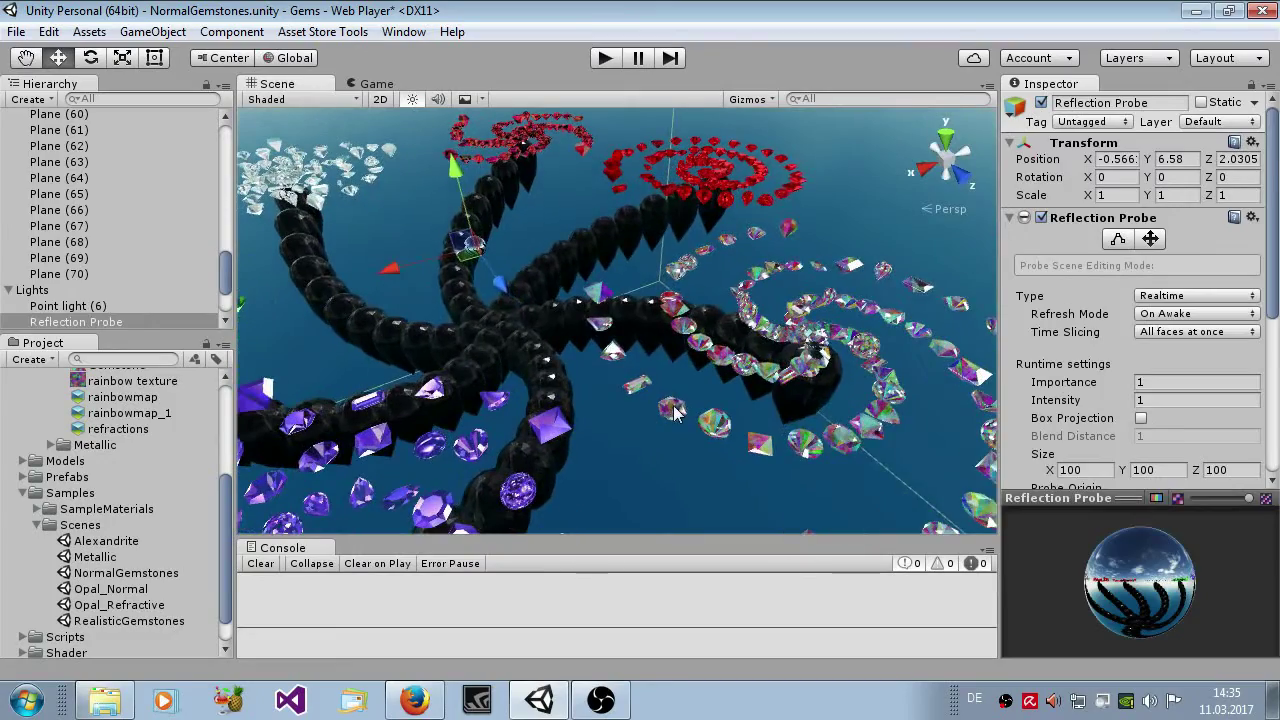
left_click(675, 412)
scroll(40, 300, "down", 2)
Select and frame the liana1 gem, then expand its Rainbow material properties.
left_click(23, 262)
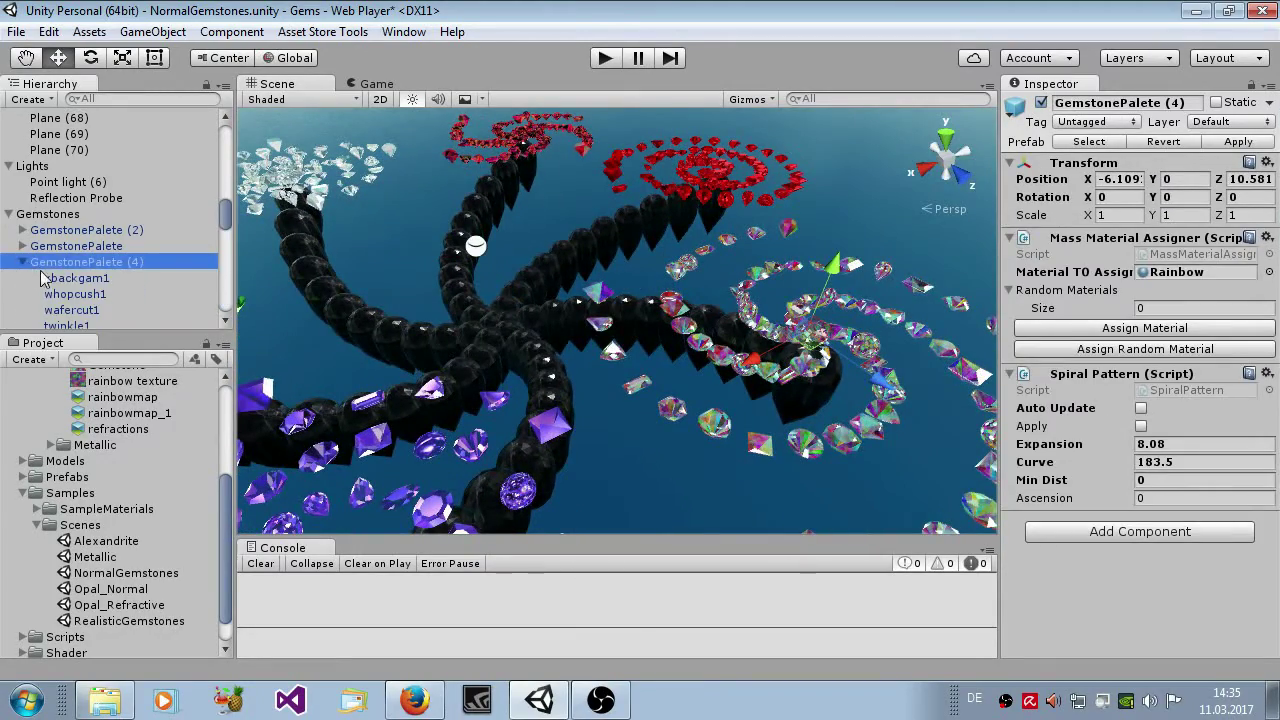
left_click(77, 279)
double_click(77, 279)
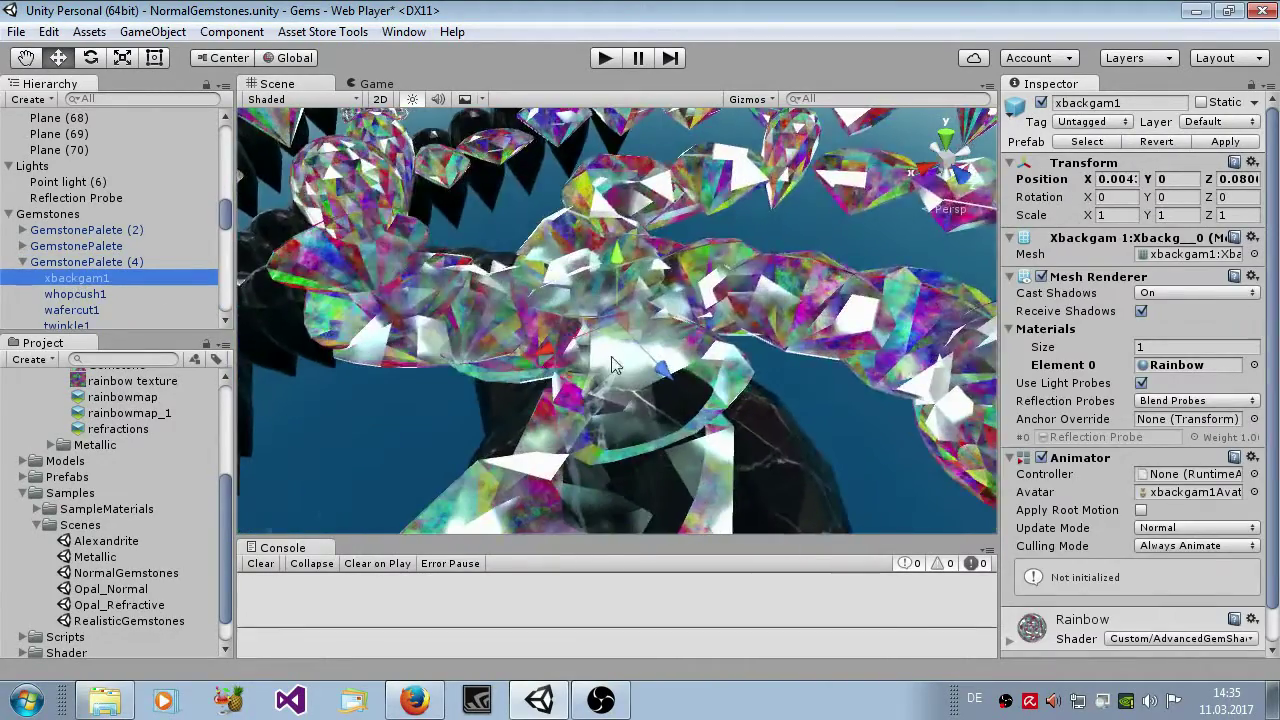
left_click(956, 481)
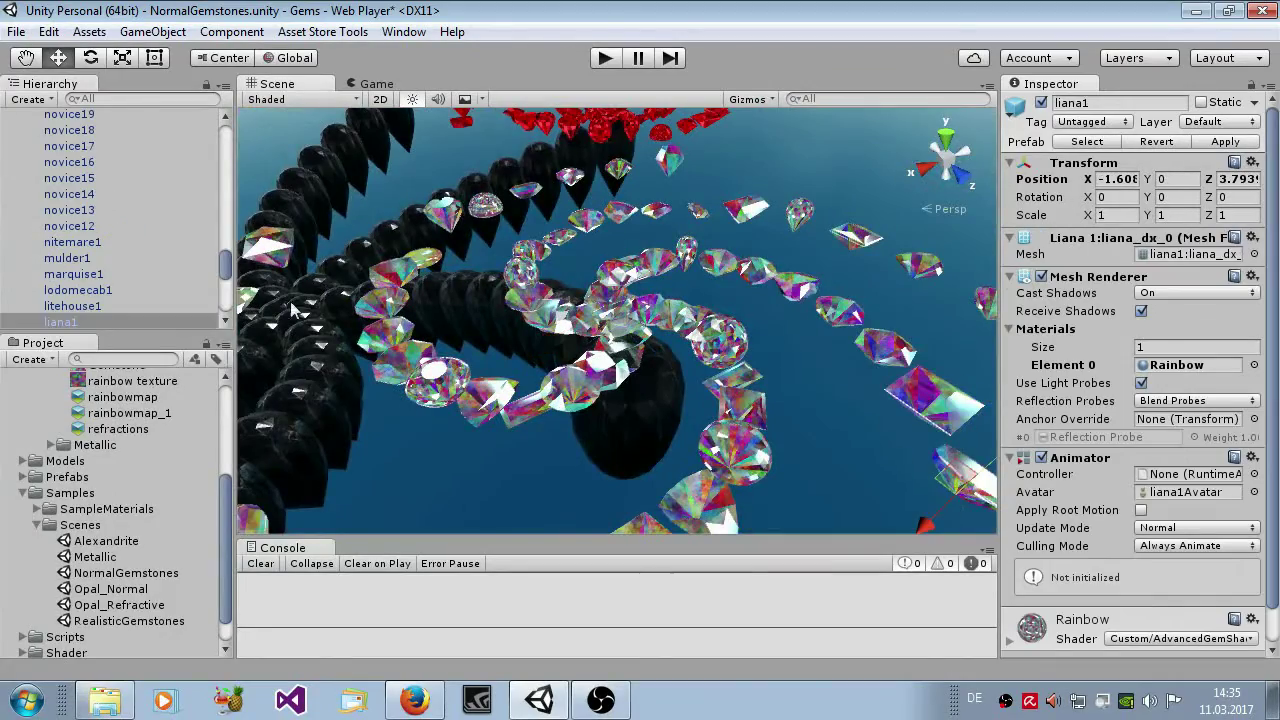
double_click(62, 322)
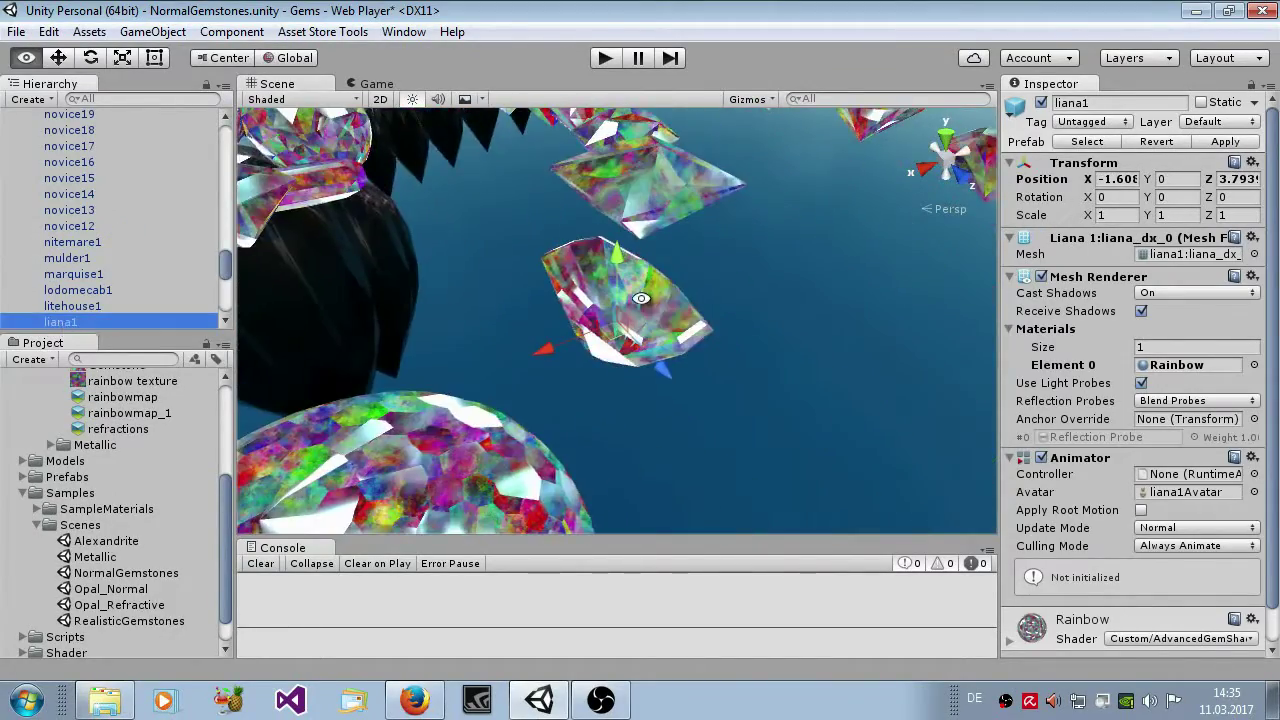
left_click_drag(342, 325, 275, 210, "alt")
scroll(1028, 614, "down", 2)
left_click(1010, 604)
scroll(1041, 556, "down", 10)
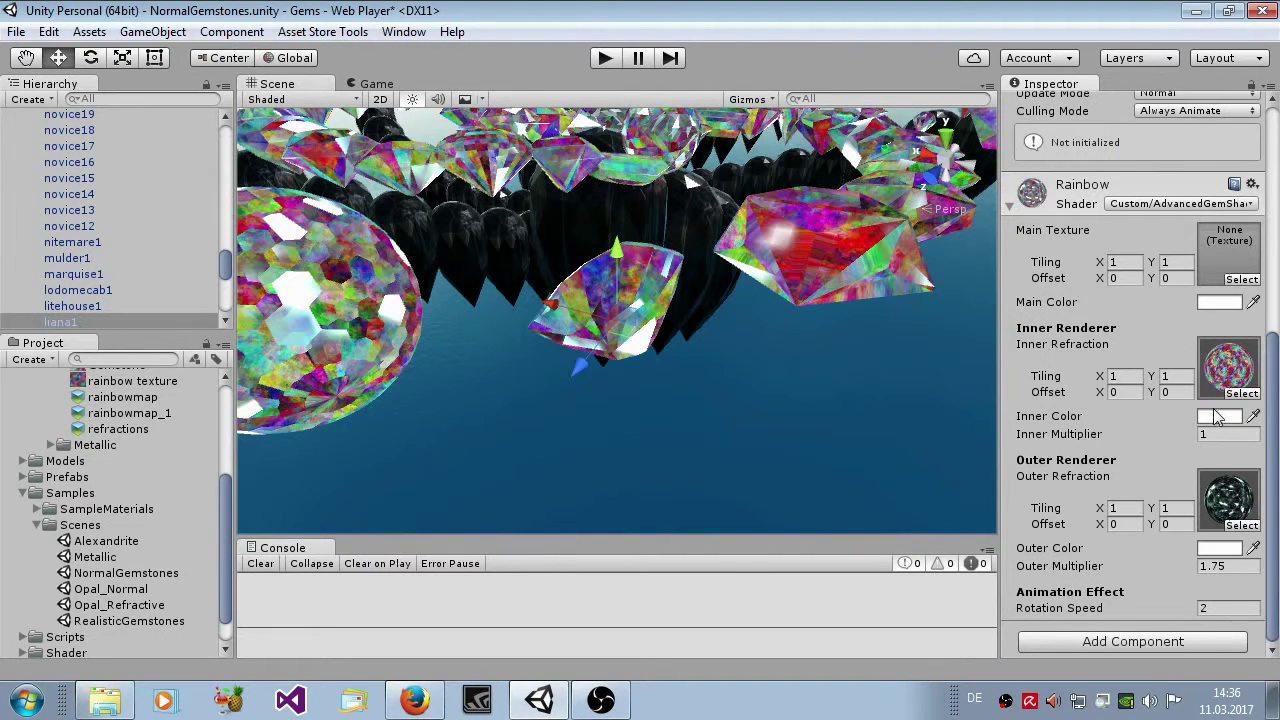
Try a higher Inner Multiplier and undo it, set Outer Multiplier to 2.04, and run the scene.
left_click_drag(1122, 436, 1148, 446)
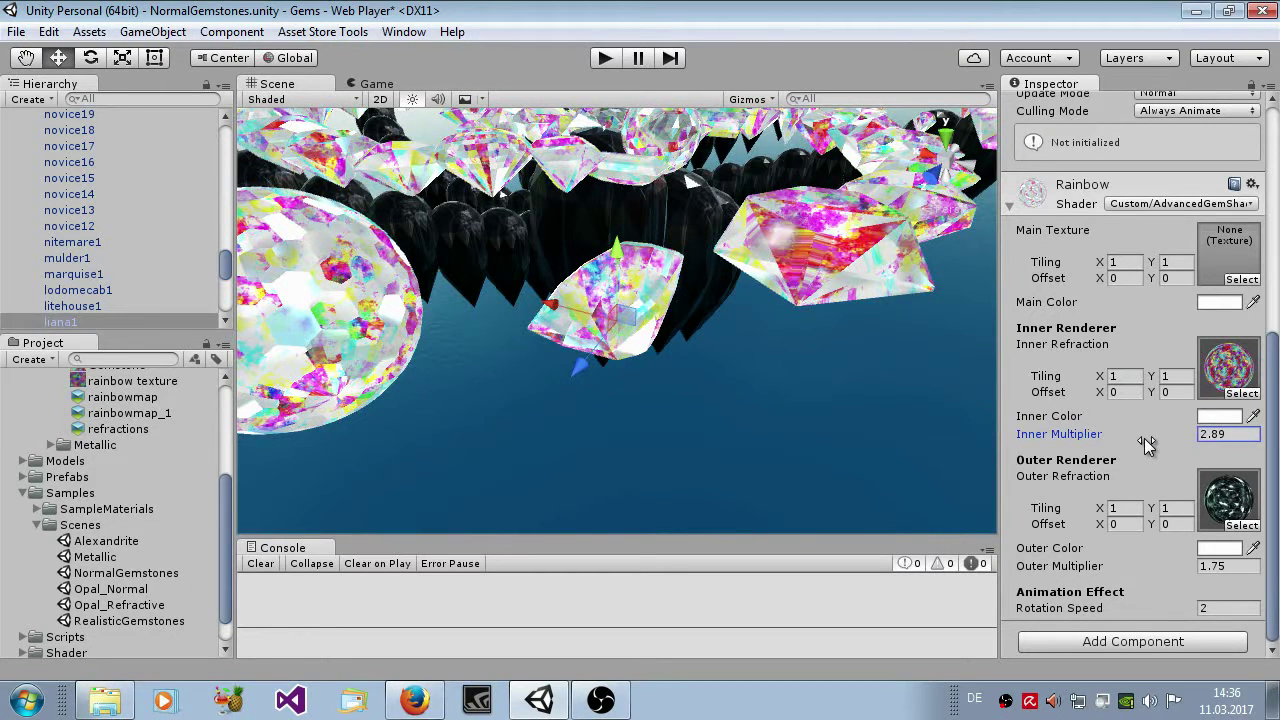
key("ctrl+z")
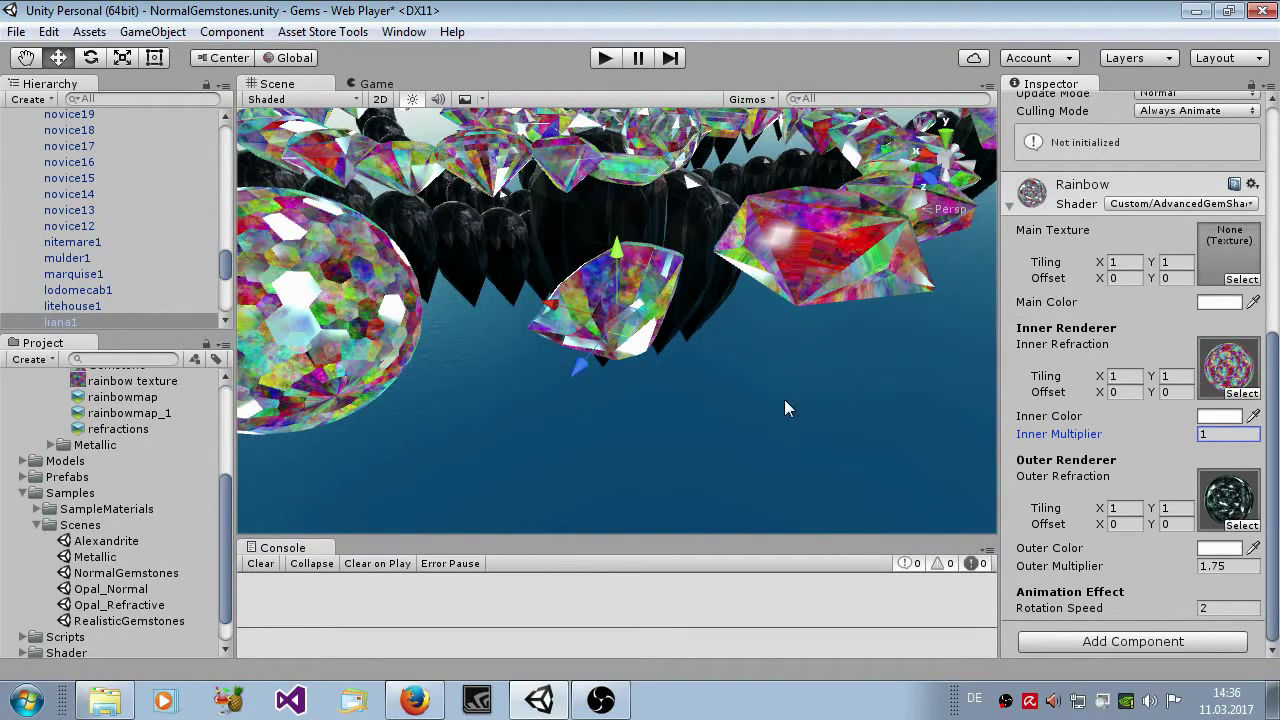
scroll(926, 434, "down", 10)
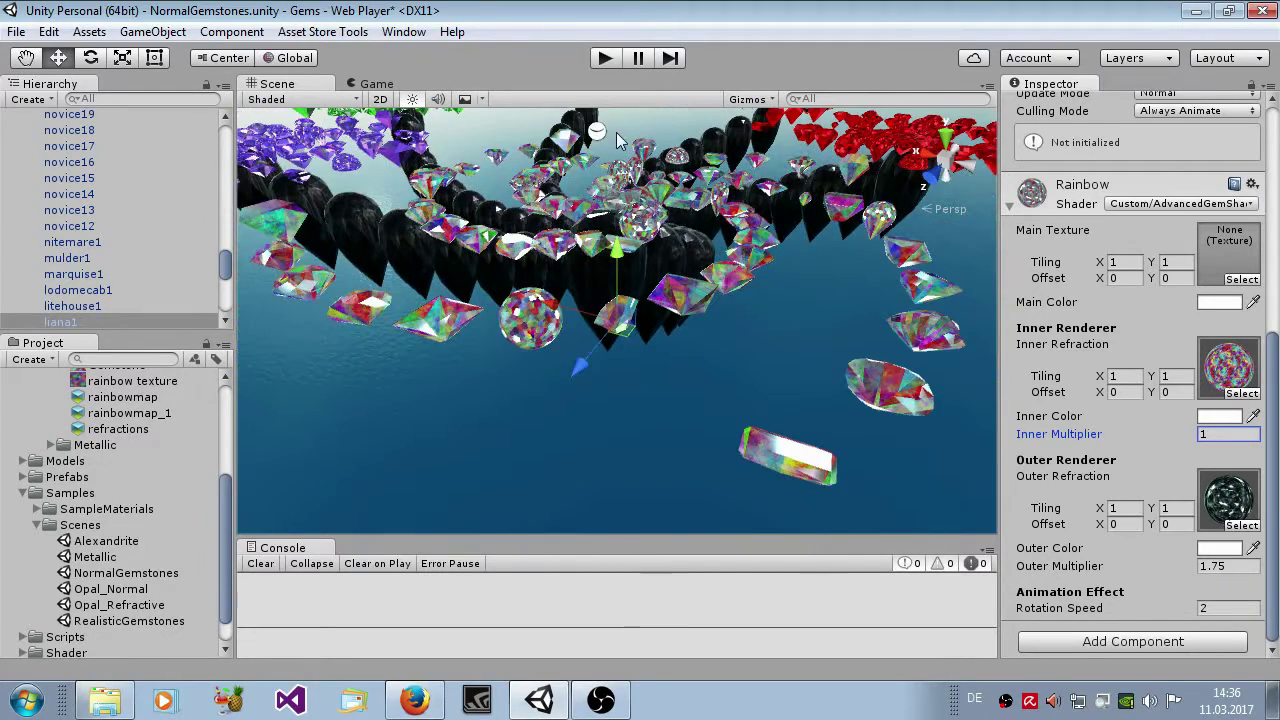
scroll(792, 466, "up", 5)
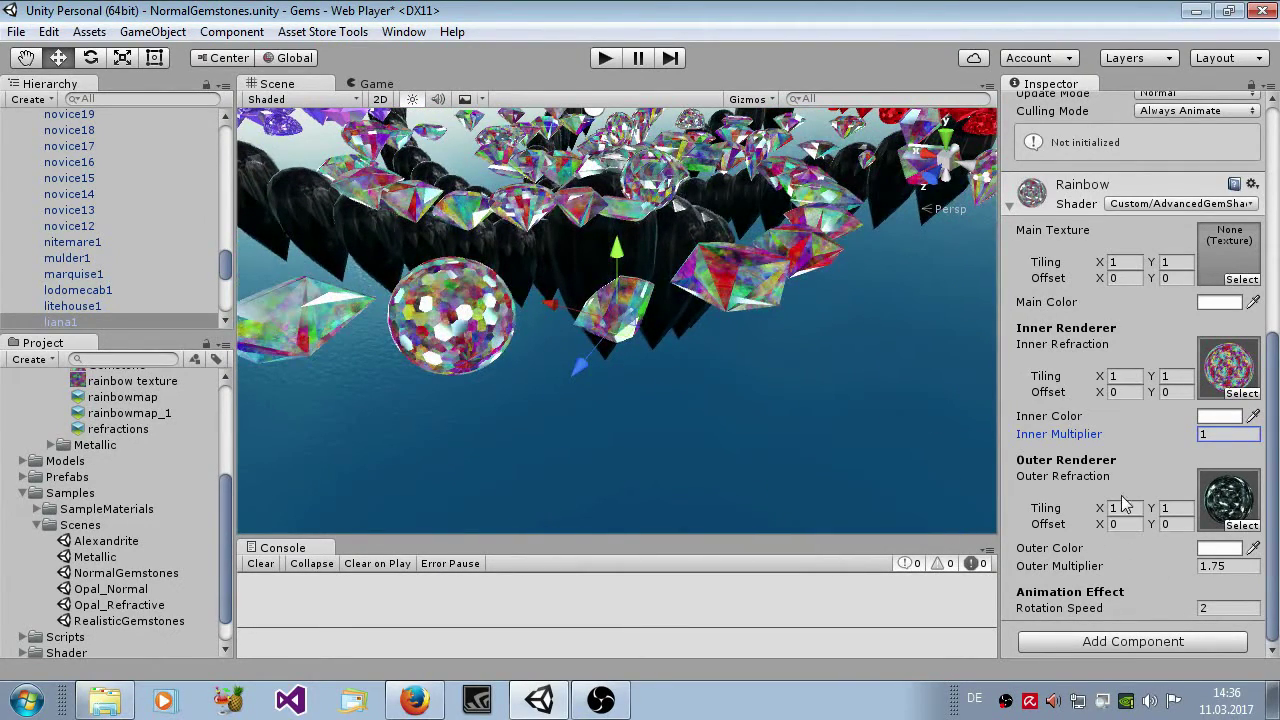
mouse_move(1113, 571)
left_mouse_down()
mouse_move(1150, 567)
mouse_move(1073, 570)
mouse_move(1155, 565)
mouse_move(1123, 560)
left_mouse_up()
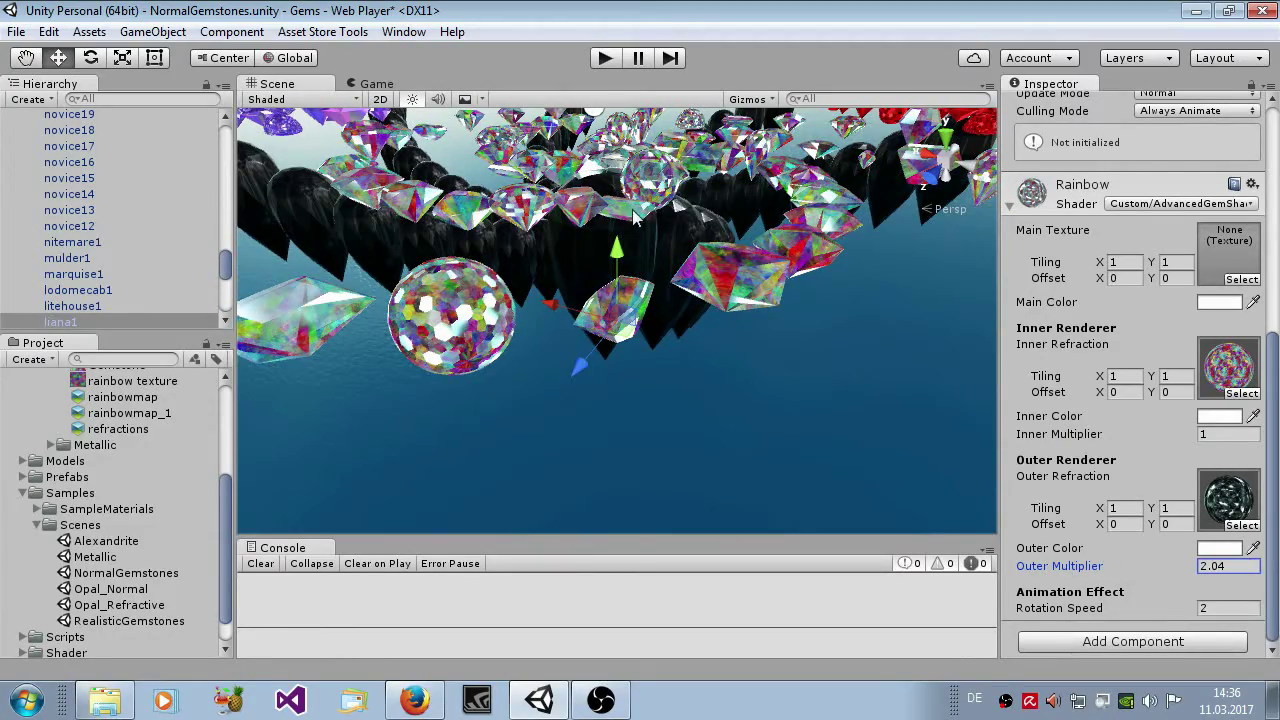
left_click(604, 58)
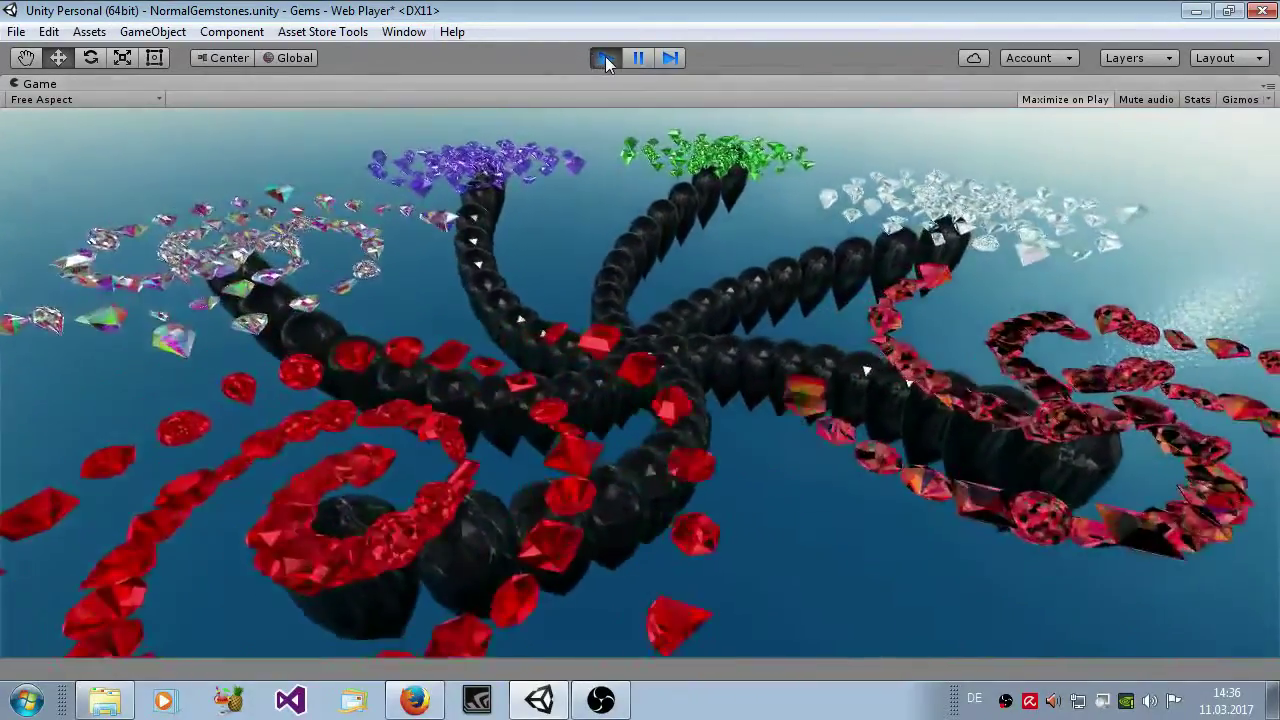
Restart play from the Game view, set Rotation Speed to 1.42 in the Scene view, then stop play.
left_click(605, 58)
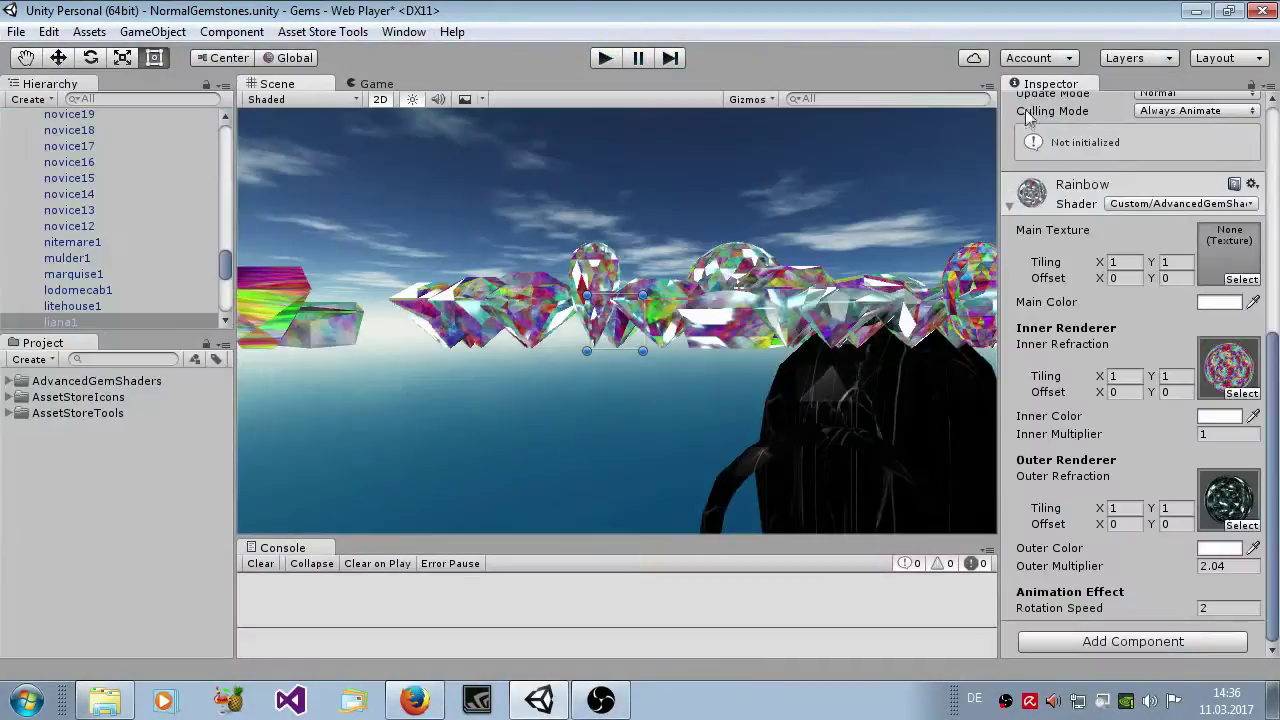
left_click(390, 82)
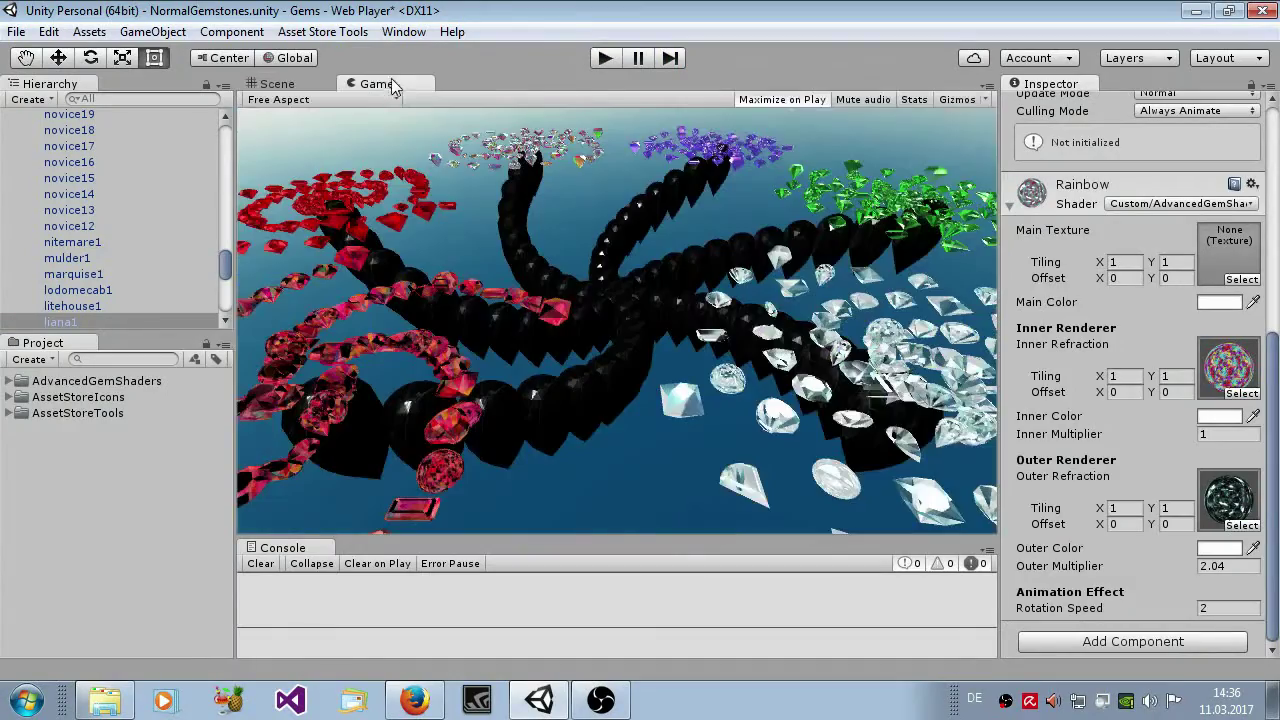
left_click(600, 60)
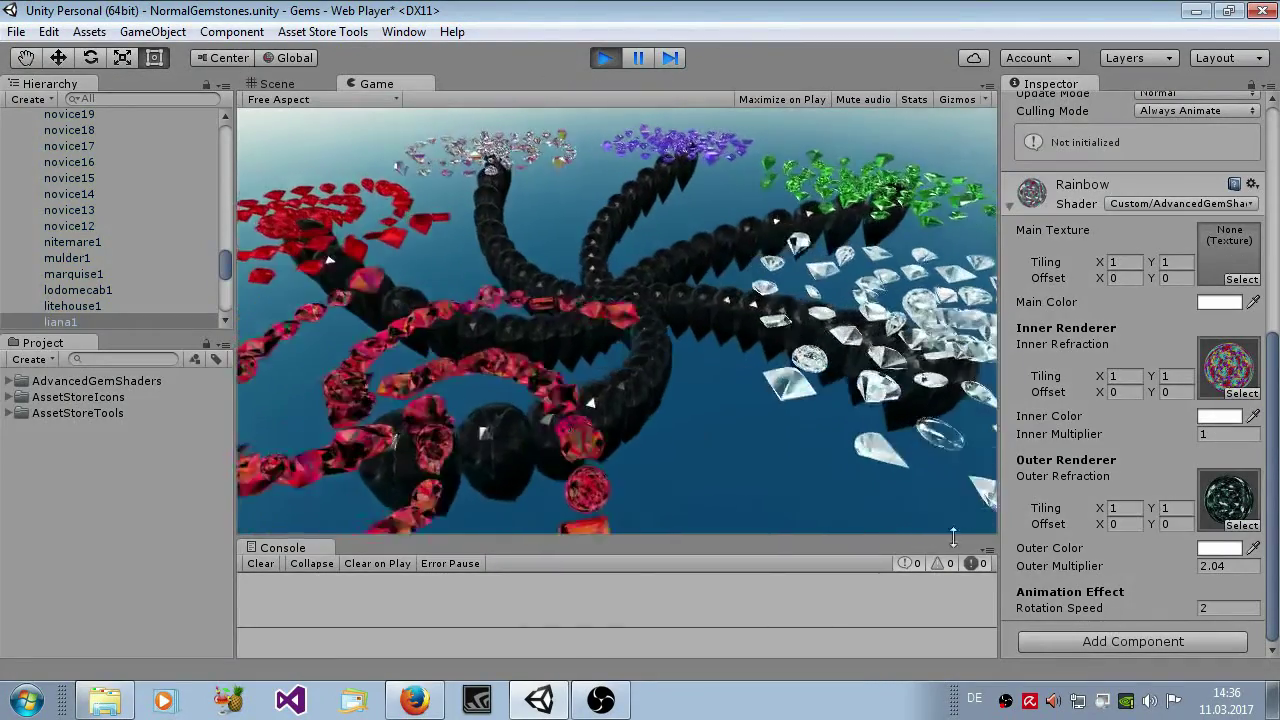
left_click(285, 82)
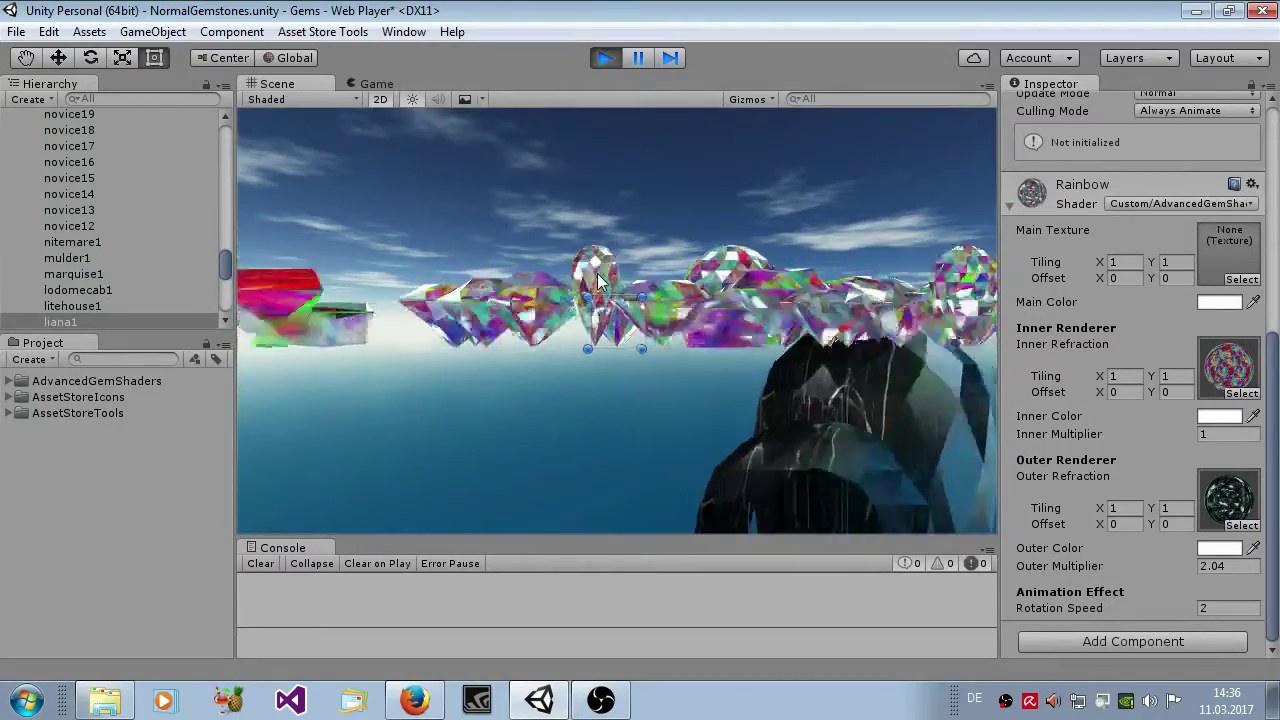
right_click_drag(600, 280, 663, 400)
scroll(734, 340, "up", 3)
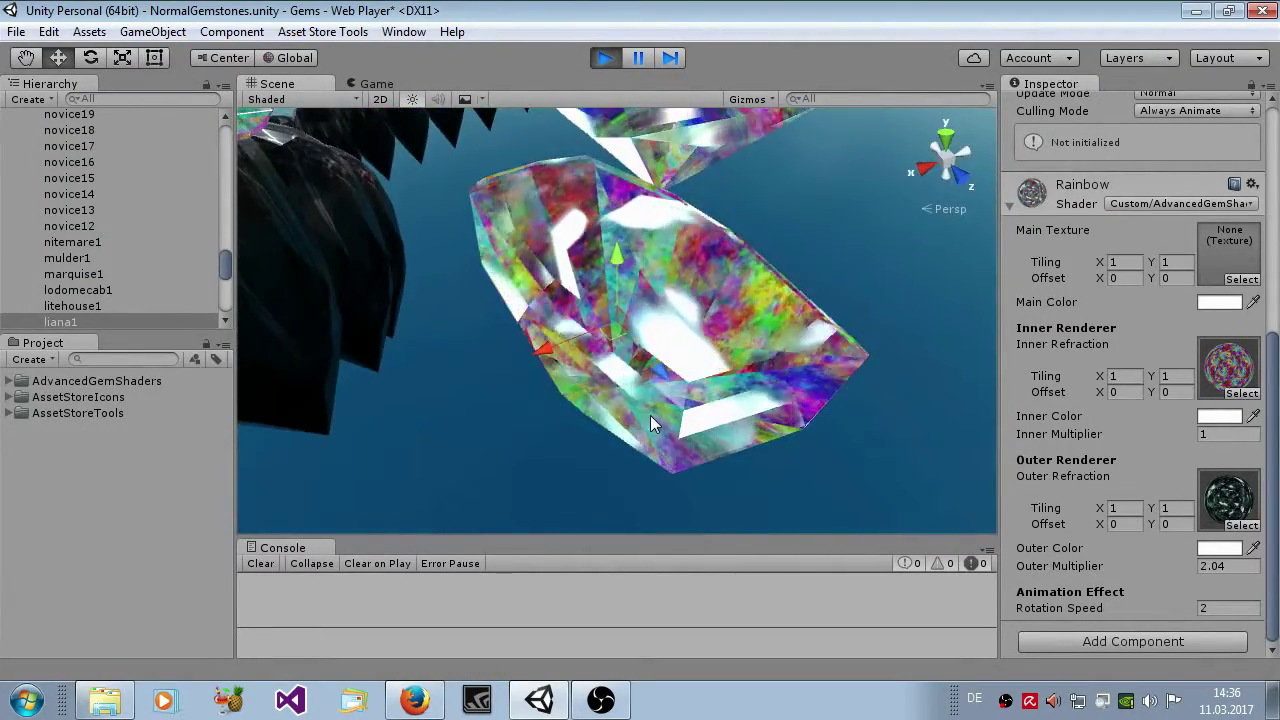
scroll(650, 415, "down", 4)
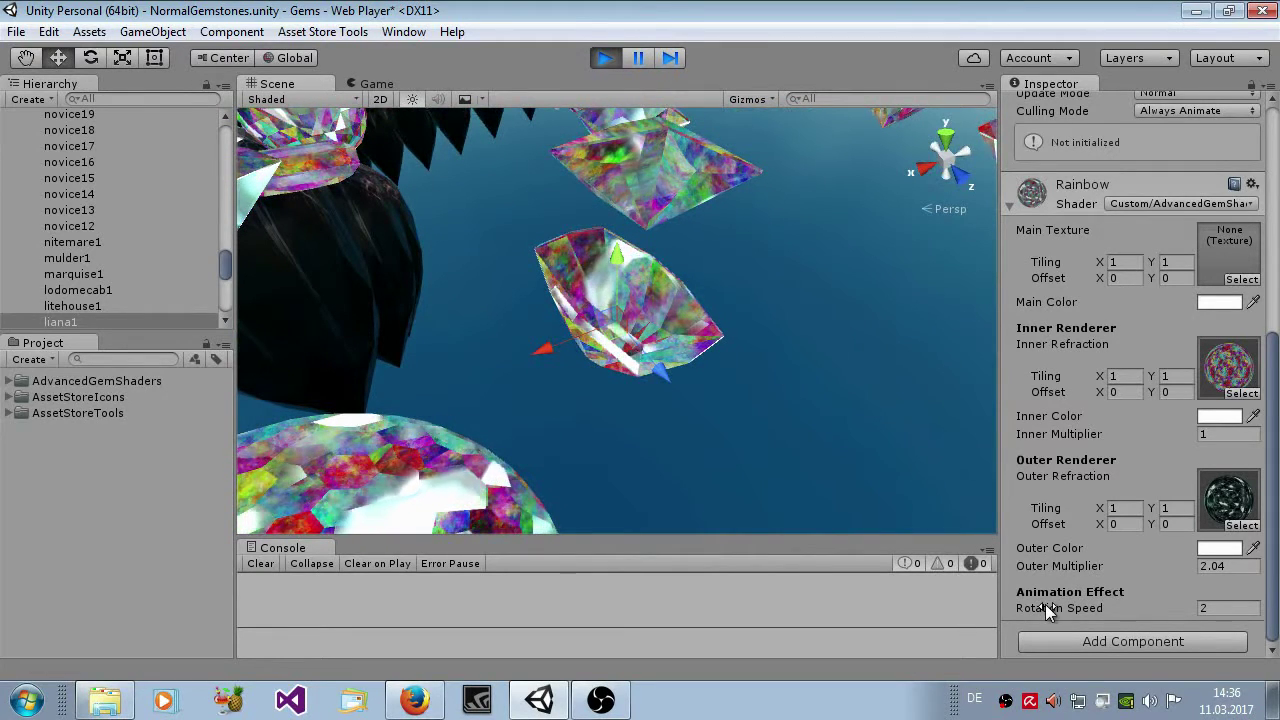
mouse_move(1045, 604)
left_mouse_down()
mouse_move(1258, 608)
mouse_move(1035, 624)
left_mouse_up()
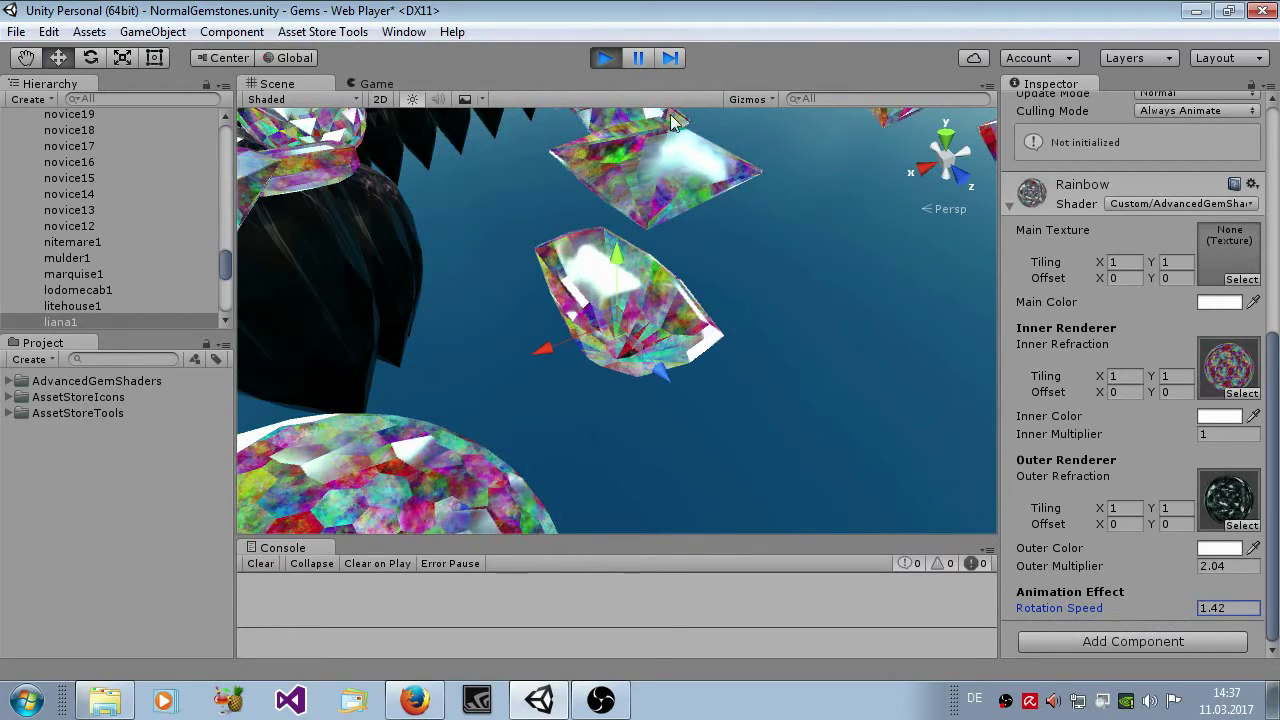
left_click(598, 60)
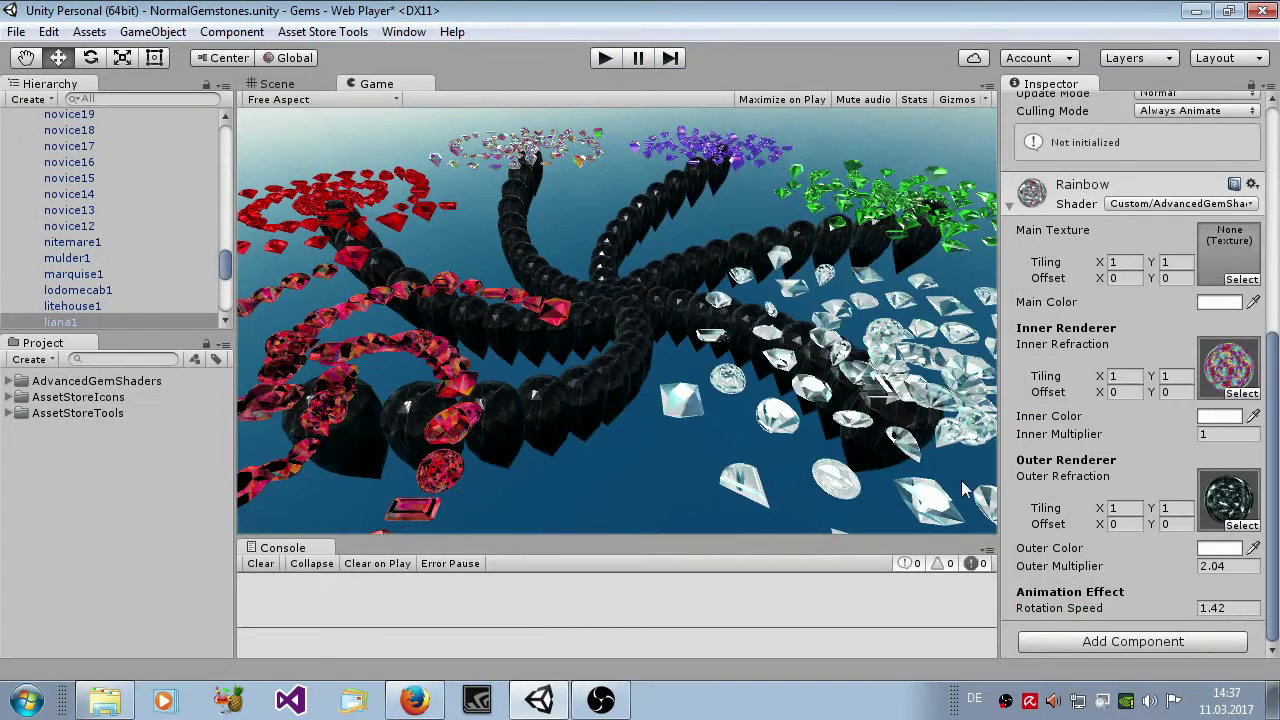
Orbit the Scene view to the red gem spiral and select the button1 gem.
left_click(277, 83)
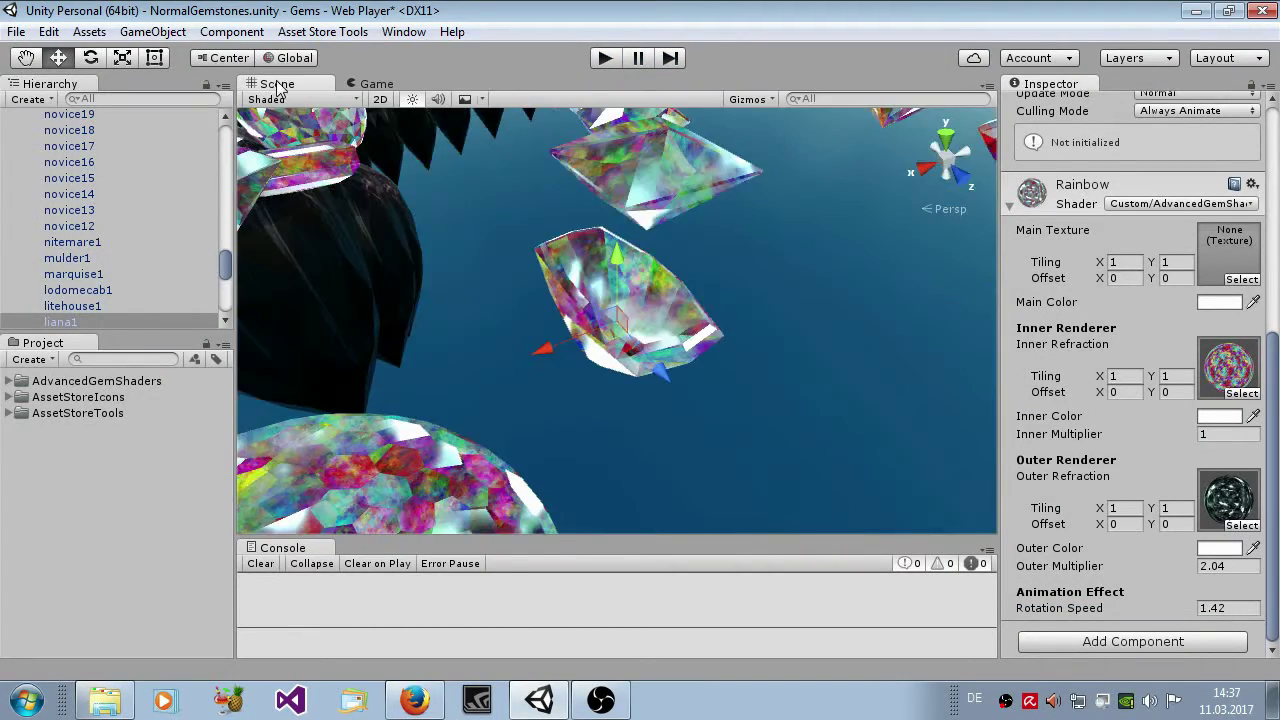
right_click_drag(420, 330, 760, 365)
right_click_drag(1267, 390, 1277, 372)
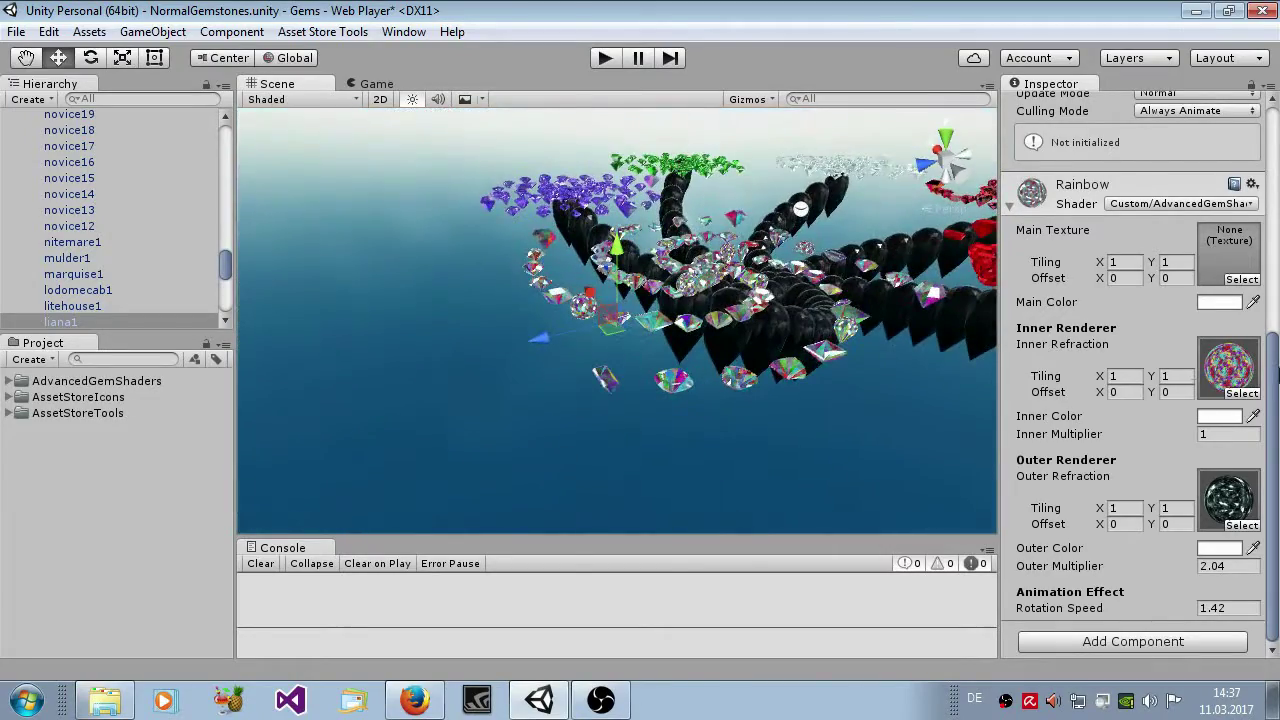
right_click_drag(850, 338, 771, 417)
scroll(771, 417, "up", 8)
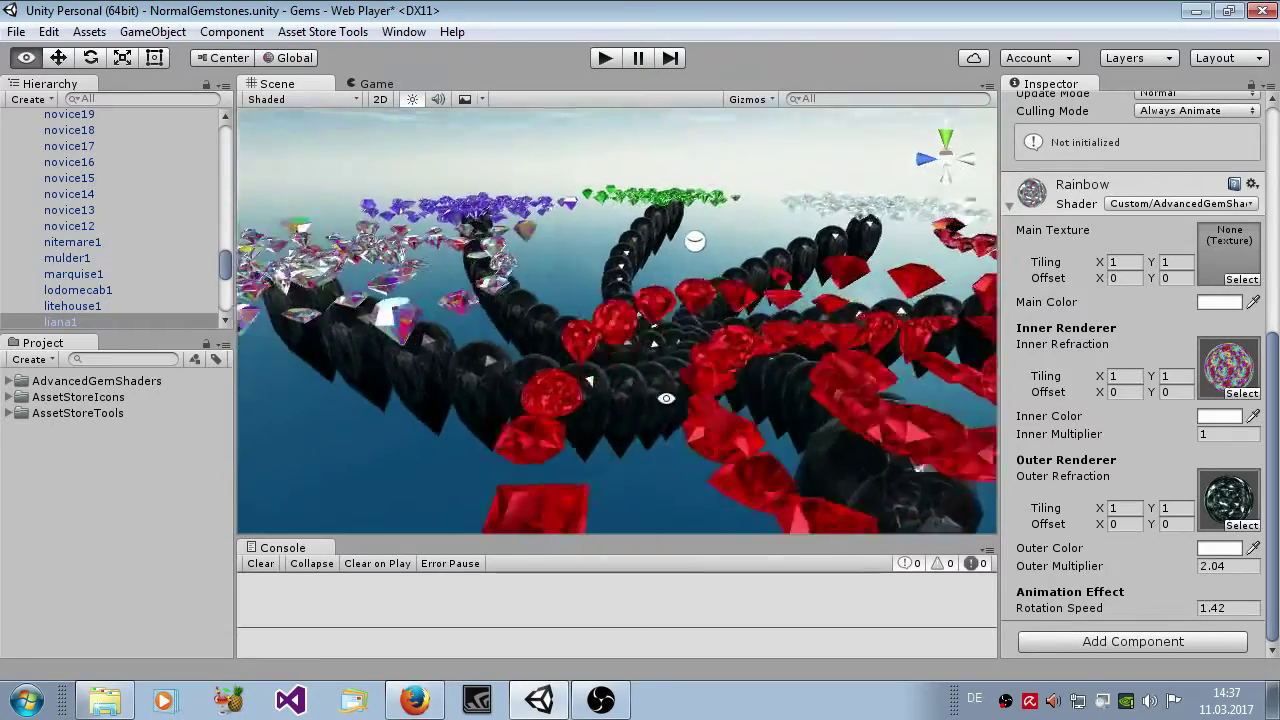
middle_click_drag(777, 393, 827, 438)
left_click(806, 398)
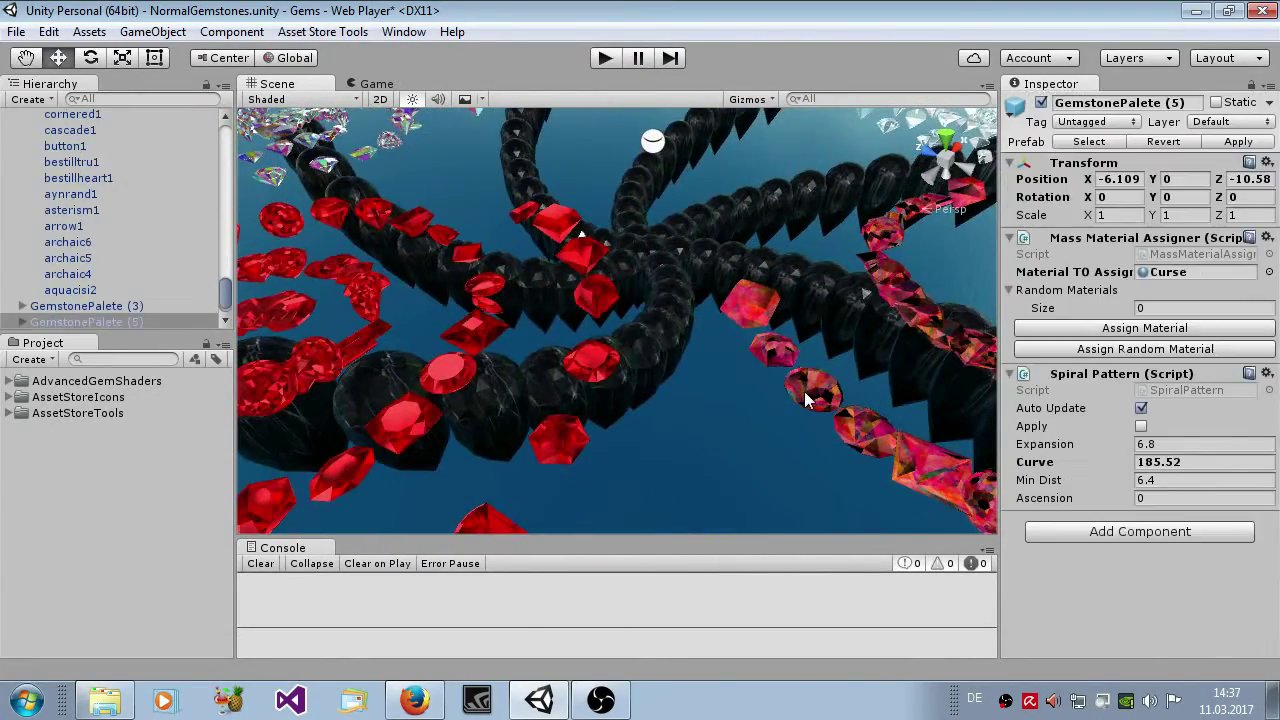
left_click(807, 397)
Frame button1, expand its Curse material, and open the colour editor on the black Outer Color.
double_click(108, 323)
mouse_move(482, 392)
left_mouse_down("alt")
mouse_move(751, 317)
mouse_move(800, 389)
mouse_move(560, 401)
mouse_move(571, 380)
mouse_move(486, 380)
left_mouse_up("alt")
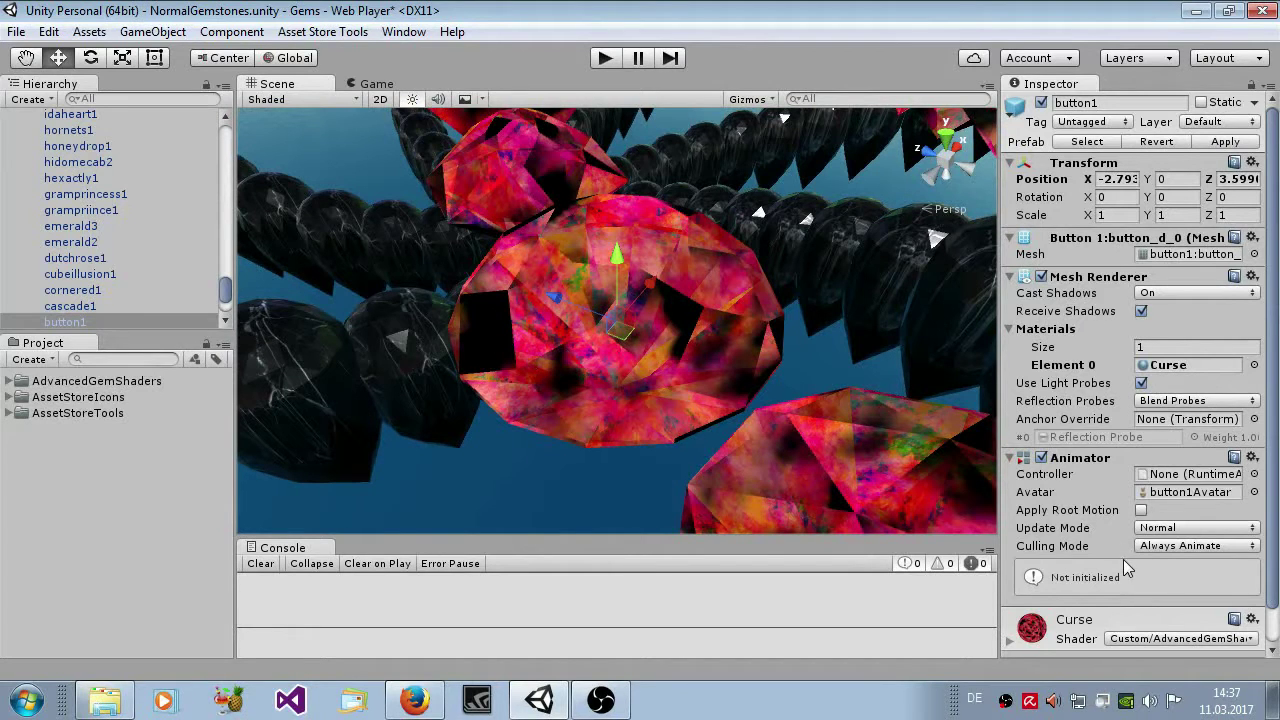
scroll(1123, 567, "down", 1)
left_click(1010, 604)
scroll(1010, 580, "down", 3)
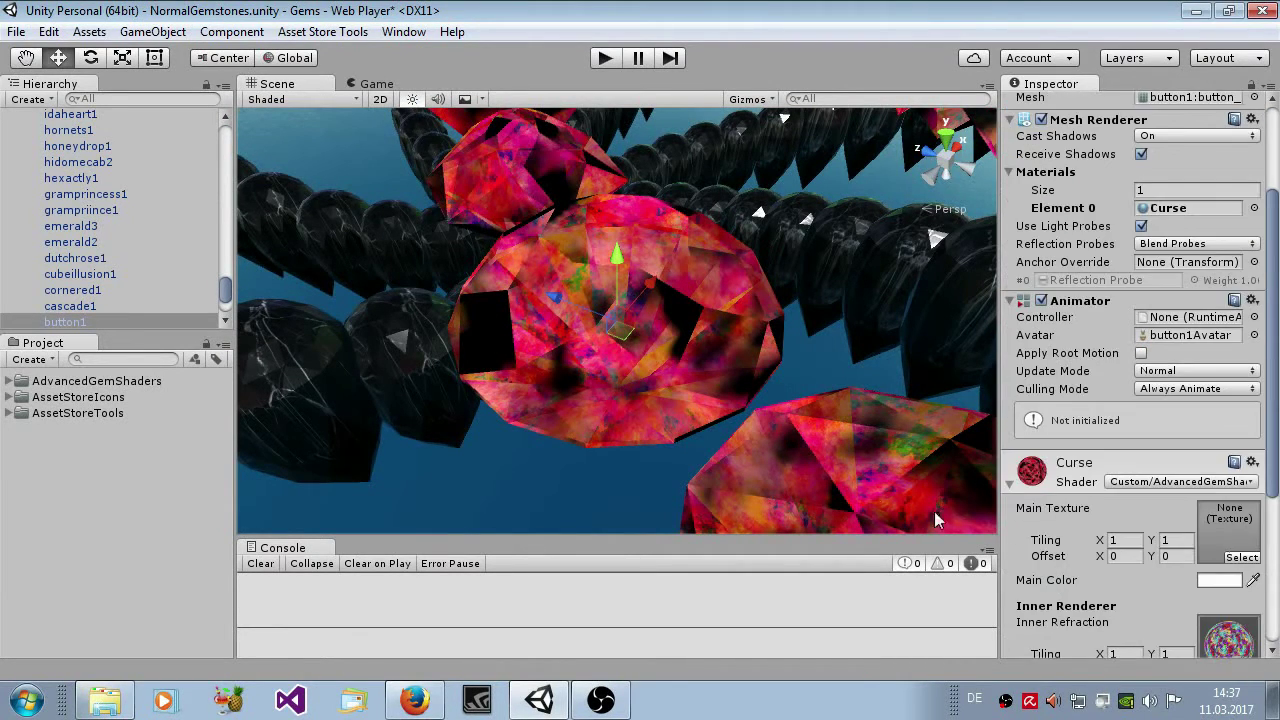
left_click_drag(934, 511, 585, 425, "alt")
scroll(1170, 550, "down", 5)
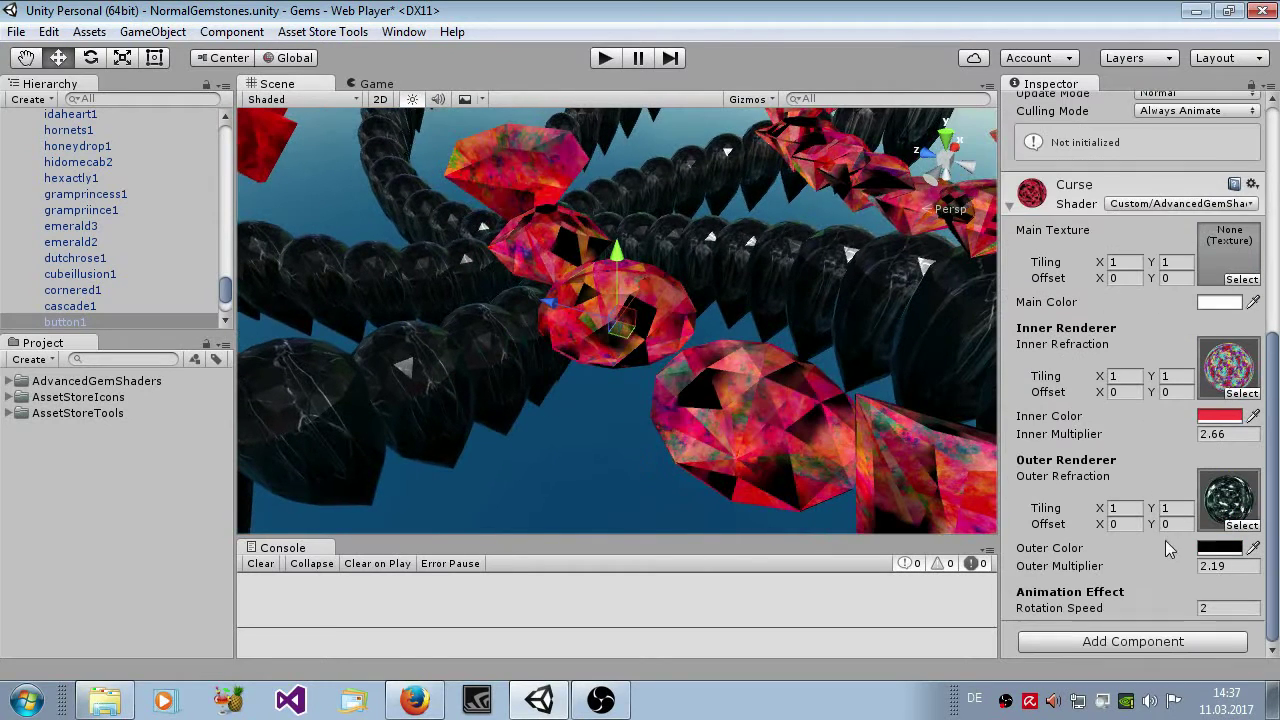
left_click(1216, 548)
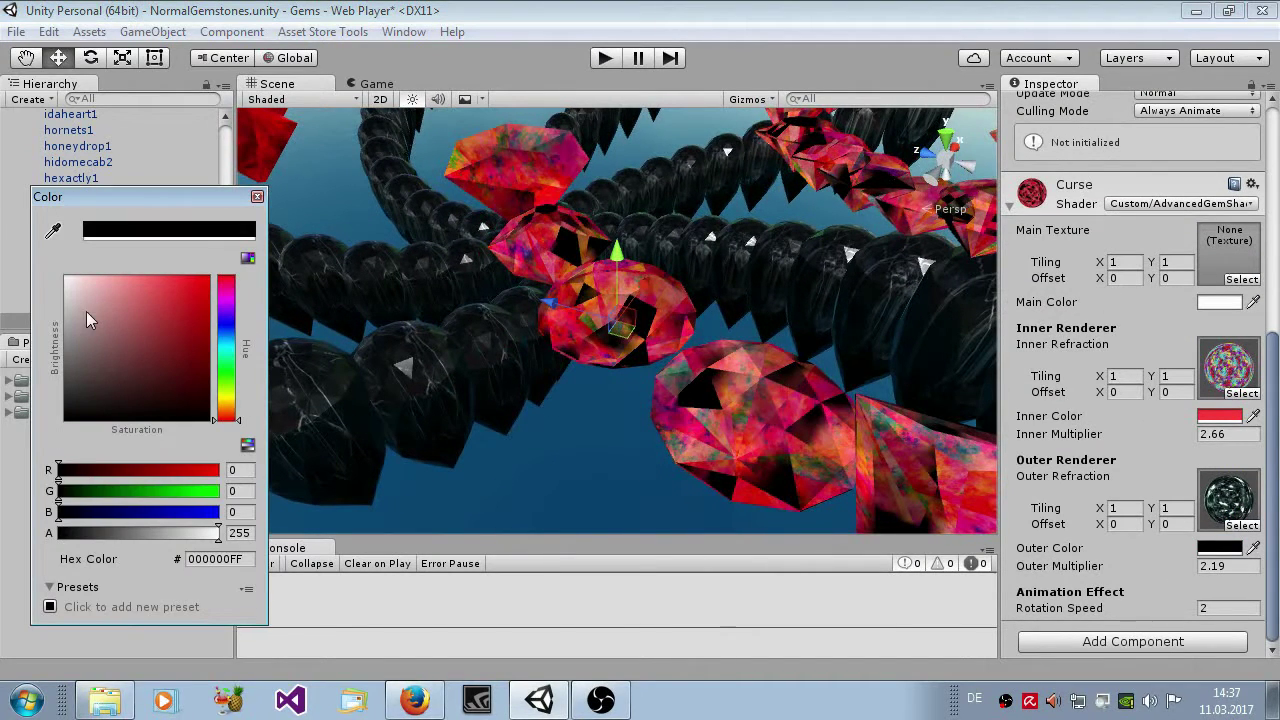
left_click_drag(86, 311, 60, 341)
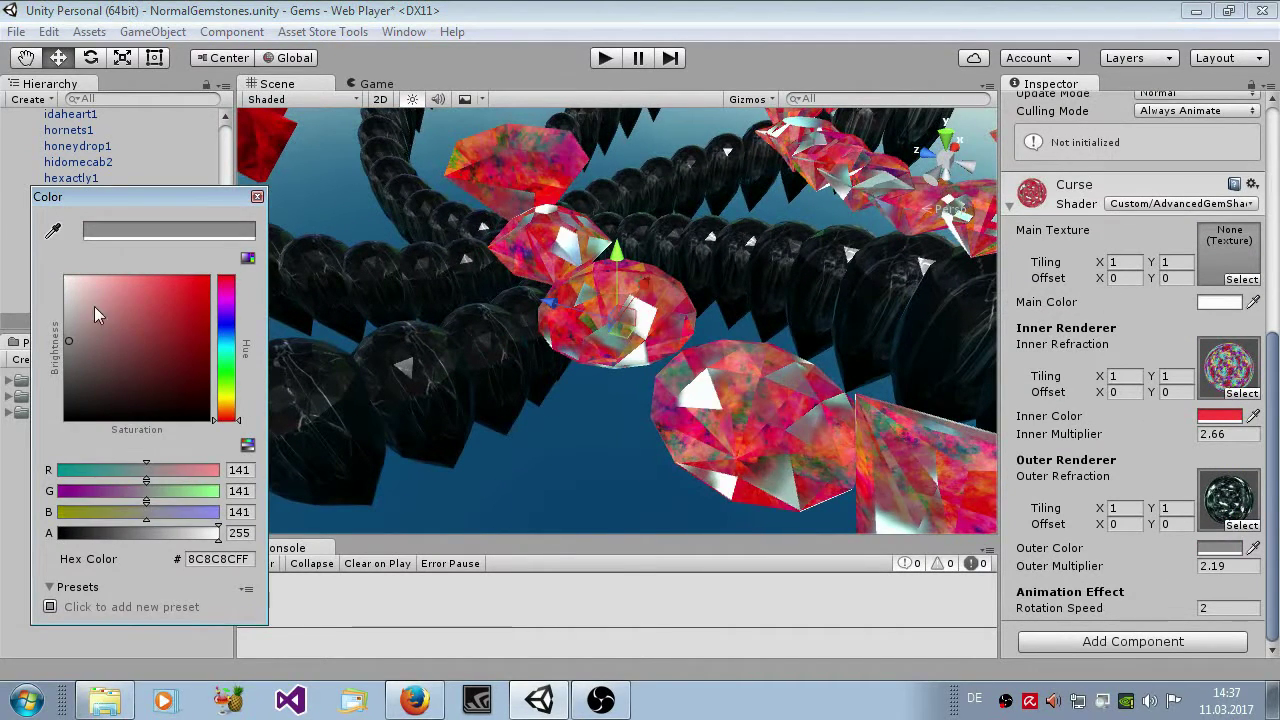
left_click(257, 197)
left_click_drag(560, 300, 826, 506, "alt")
left_click(1220, 548)
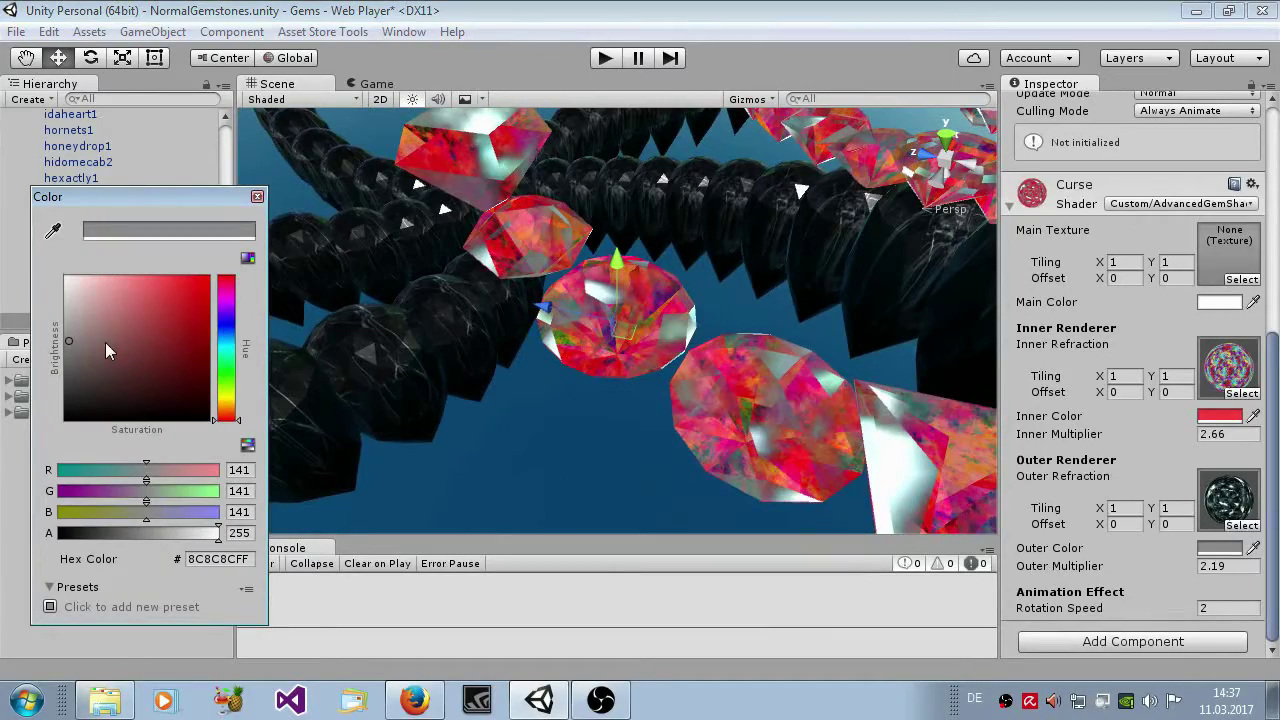
left_click_drag(107, 344, 30, 450)
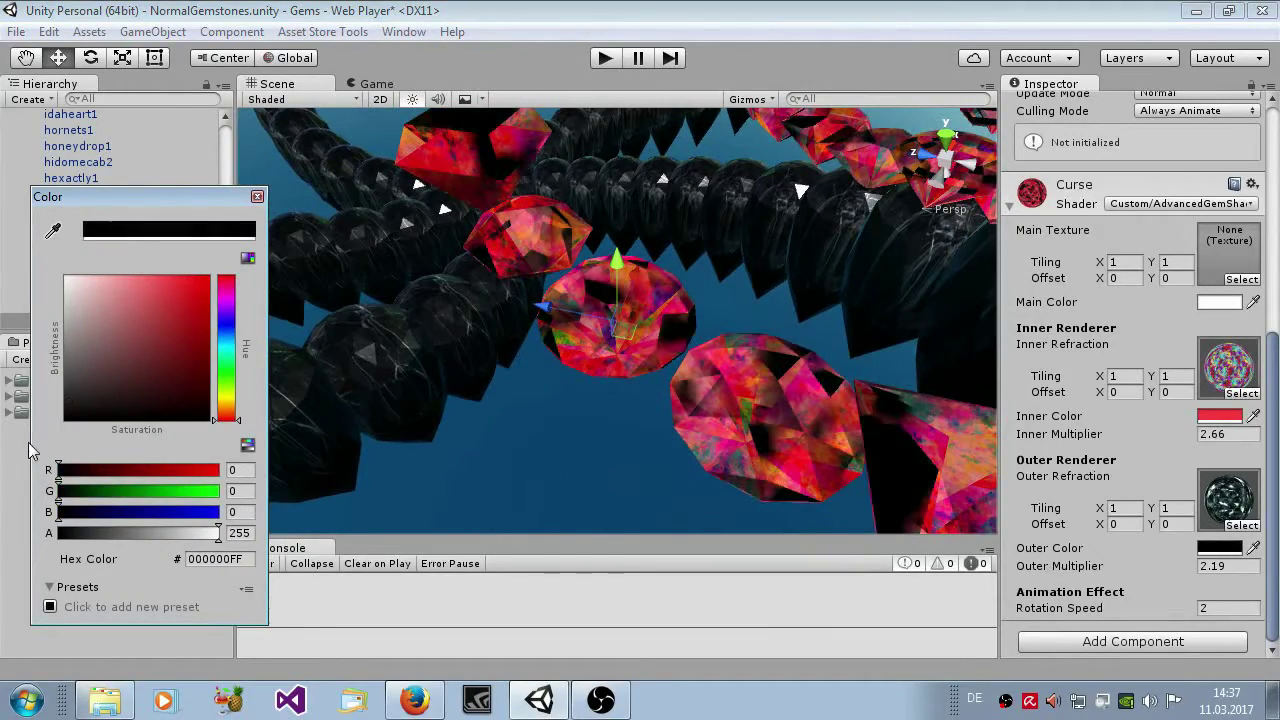
left_click(257, 196)
left_click_drag(640, 380, 619, 424, "alt")
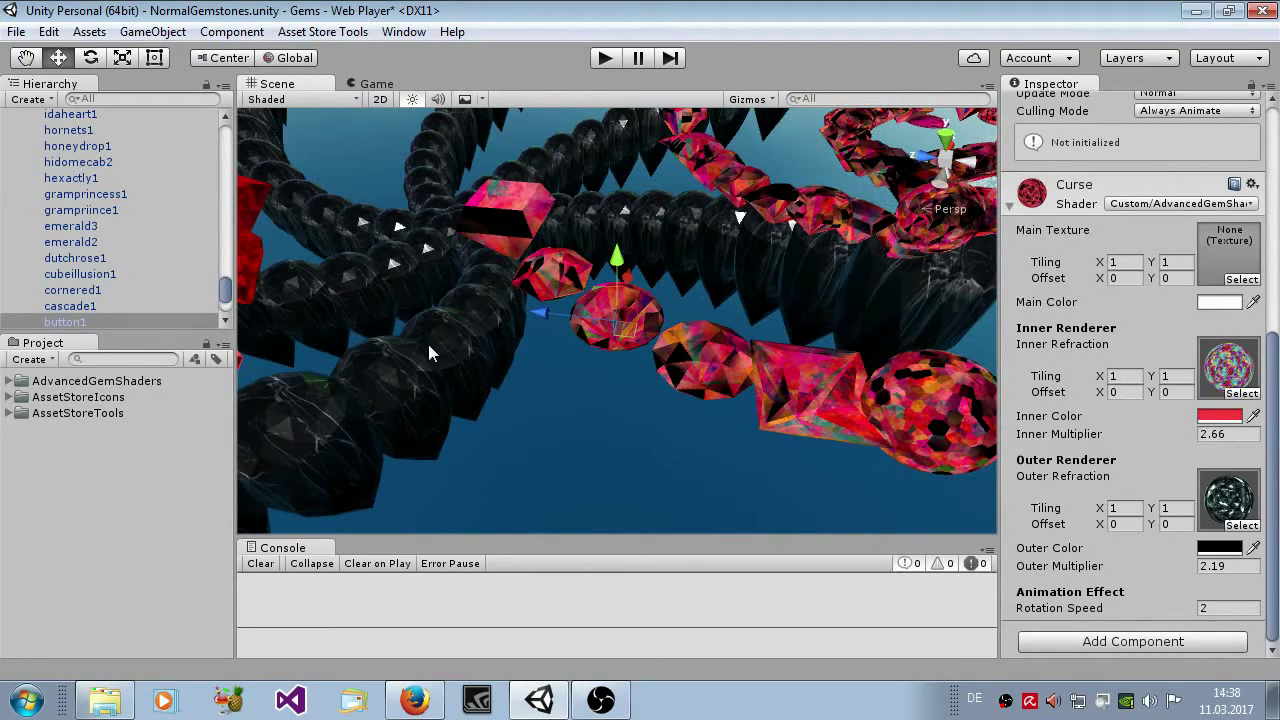
scroll(160, 280, "up", 10)
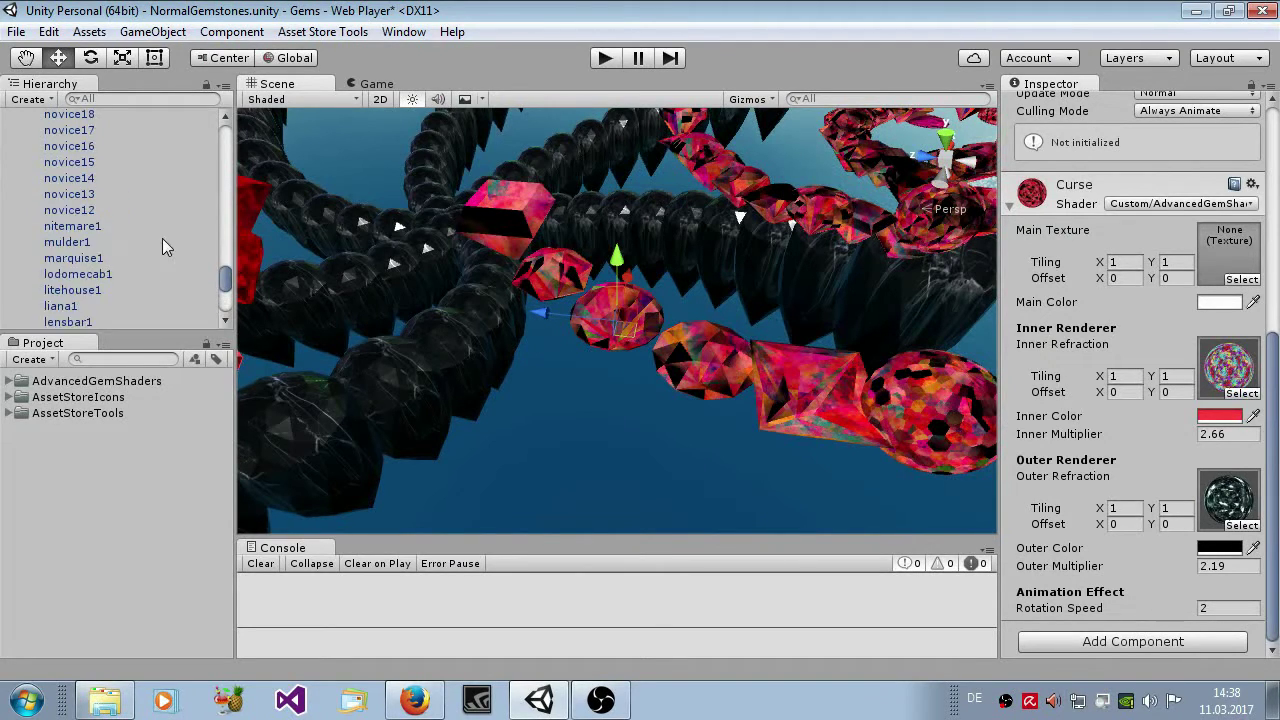
Open the Alexandrite scene from AdvancedGemShaders > Samples > Scenes, answering the save prompt.
left_click(11, 382)
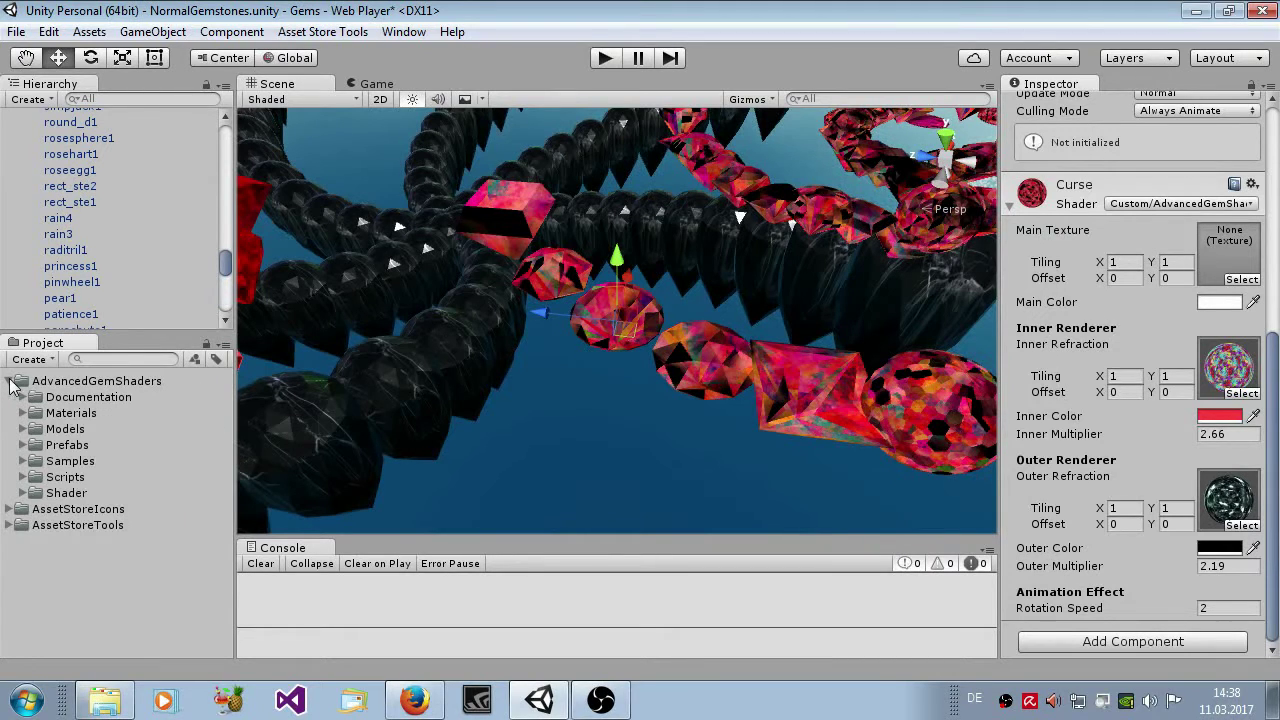
left_click(23, 462)
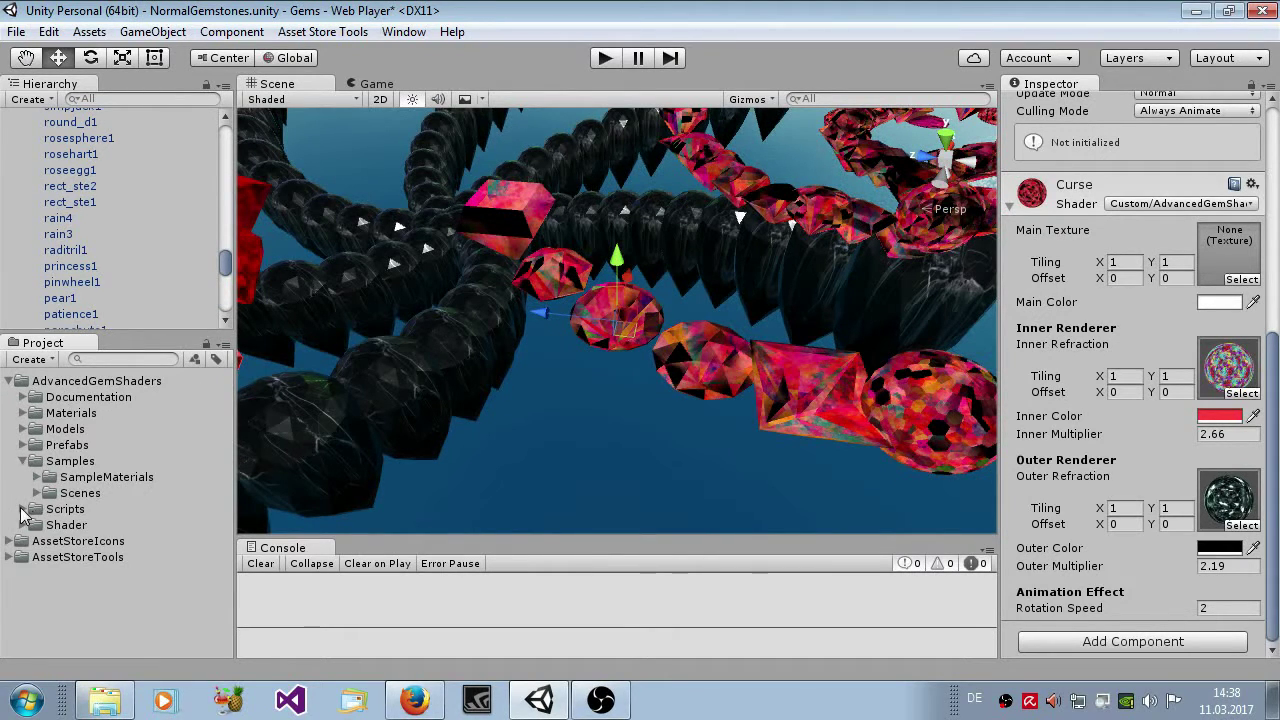
left_click(24, 527)
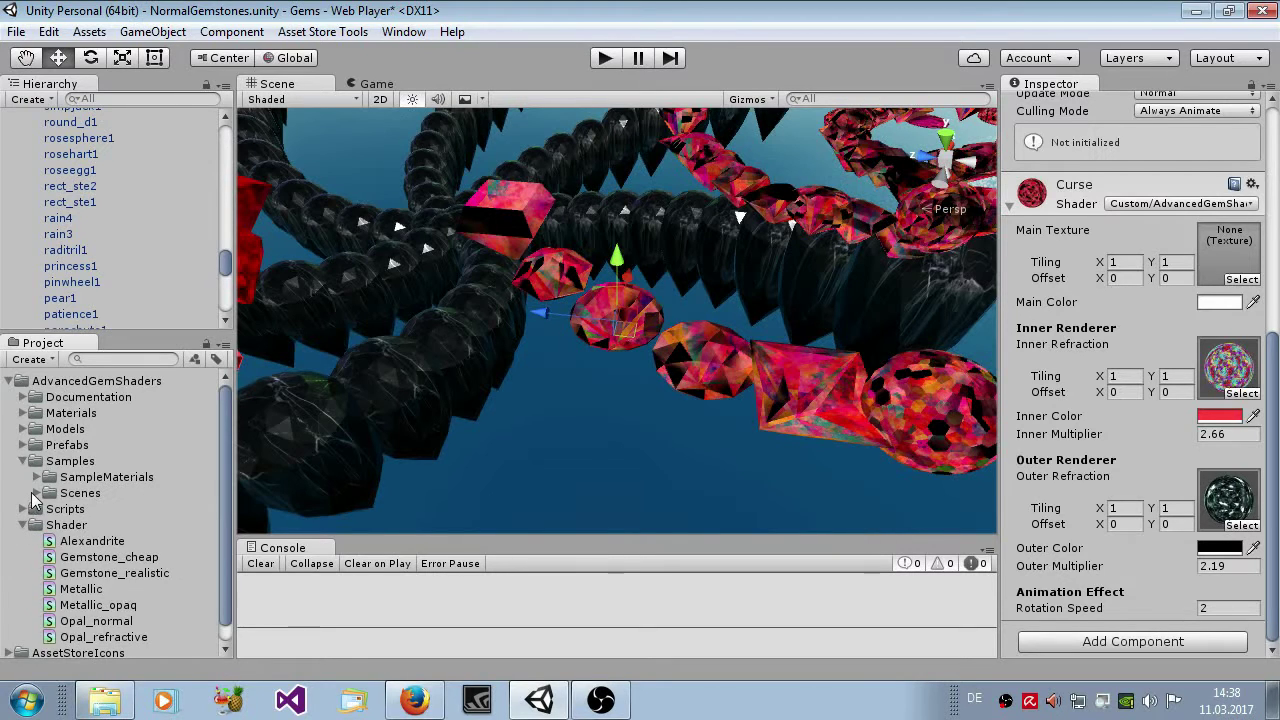
left_click(37, 494)
double_click(92, 509)
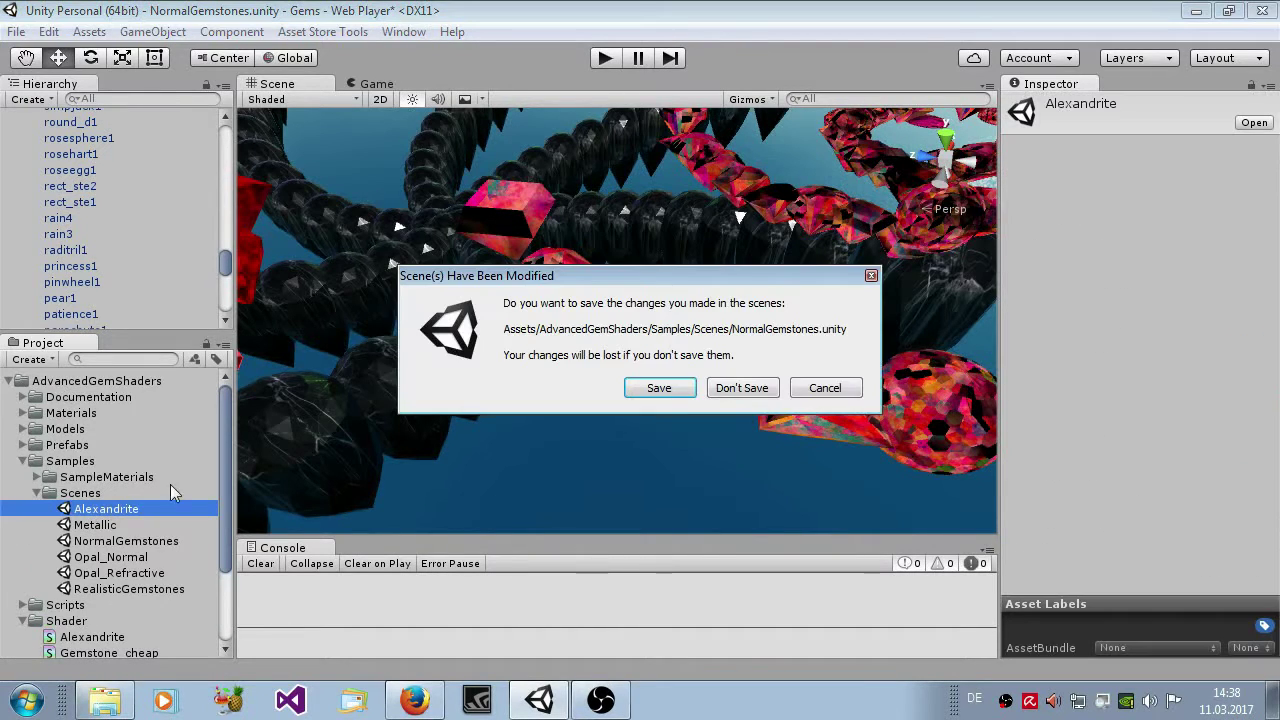
left_click(628, 392)
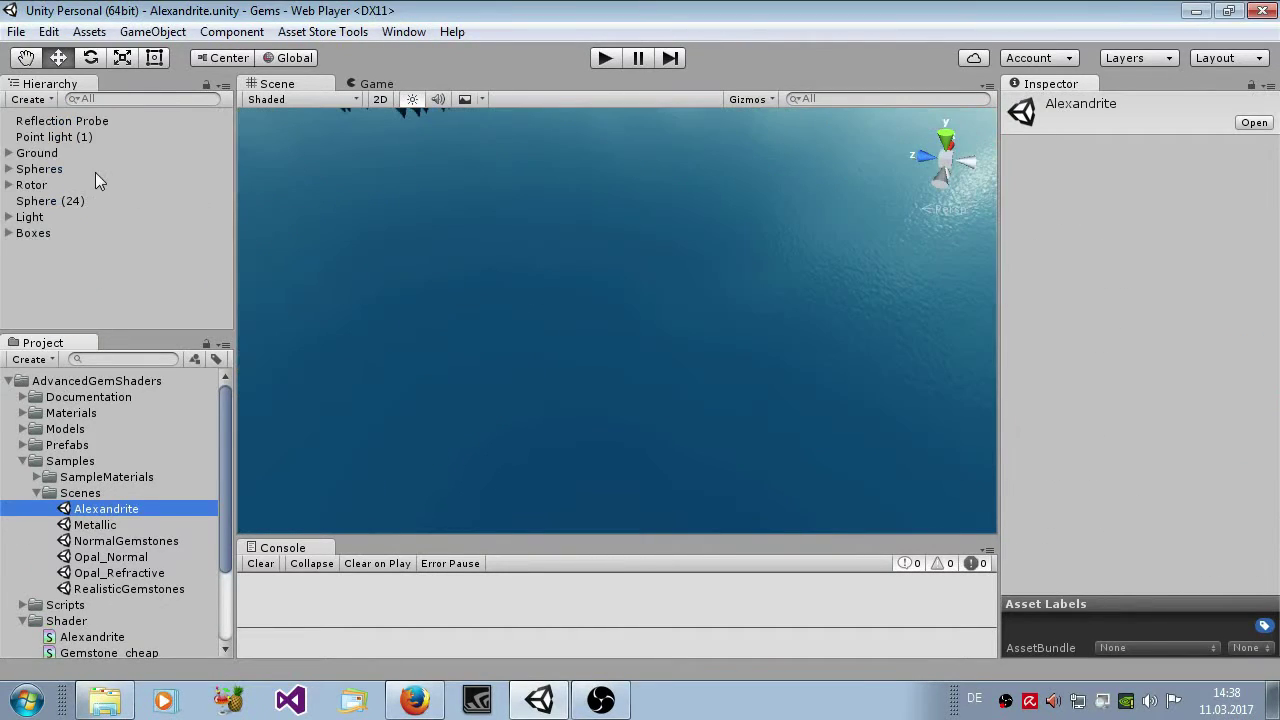
Frame the gem spiral via Ground and select the blue Sphere (3) gem to show its Alexandrite material.
double_click(179, 153)
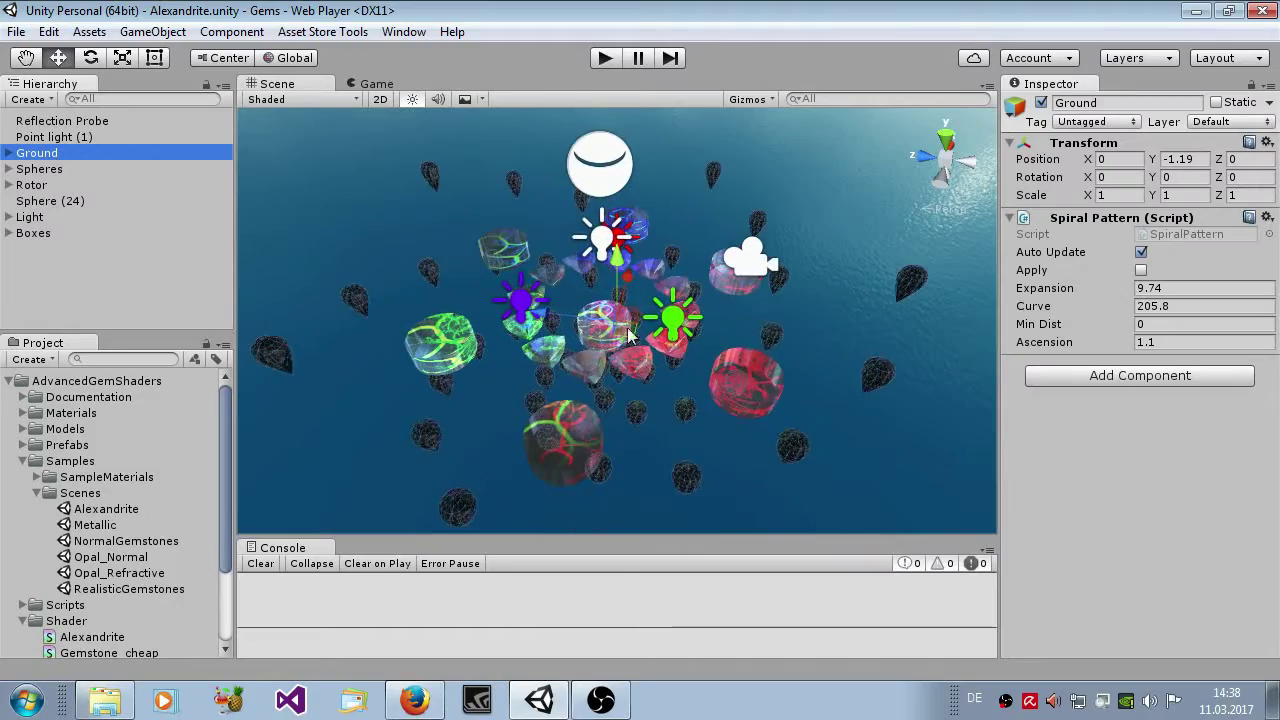
left_click(372, 239)
scroll(395, 245, "up", 5)
left_click_drag(460, 252, 447, 407, "alt")
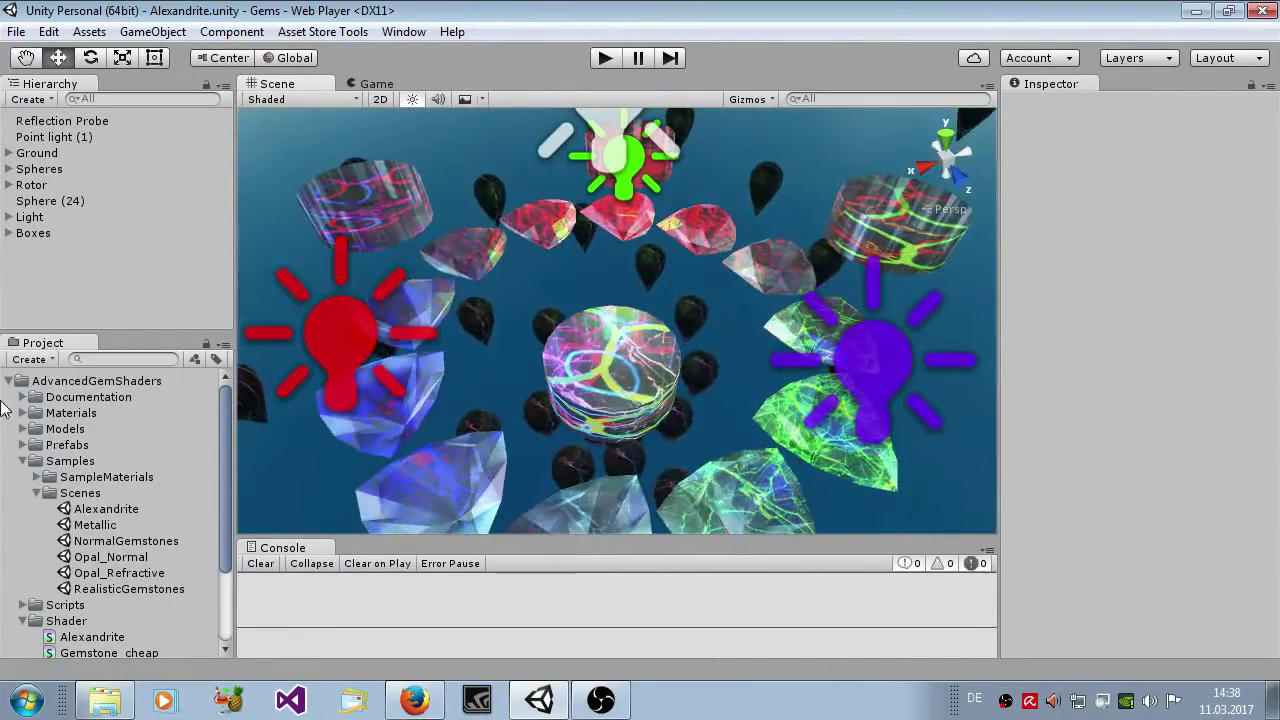
left_click(370, 428)
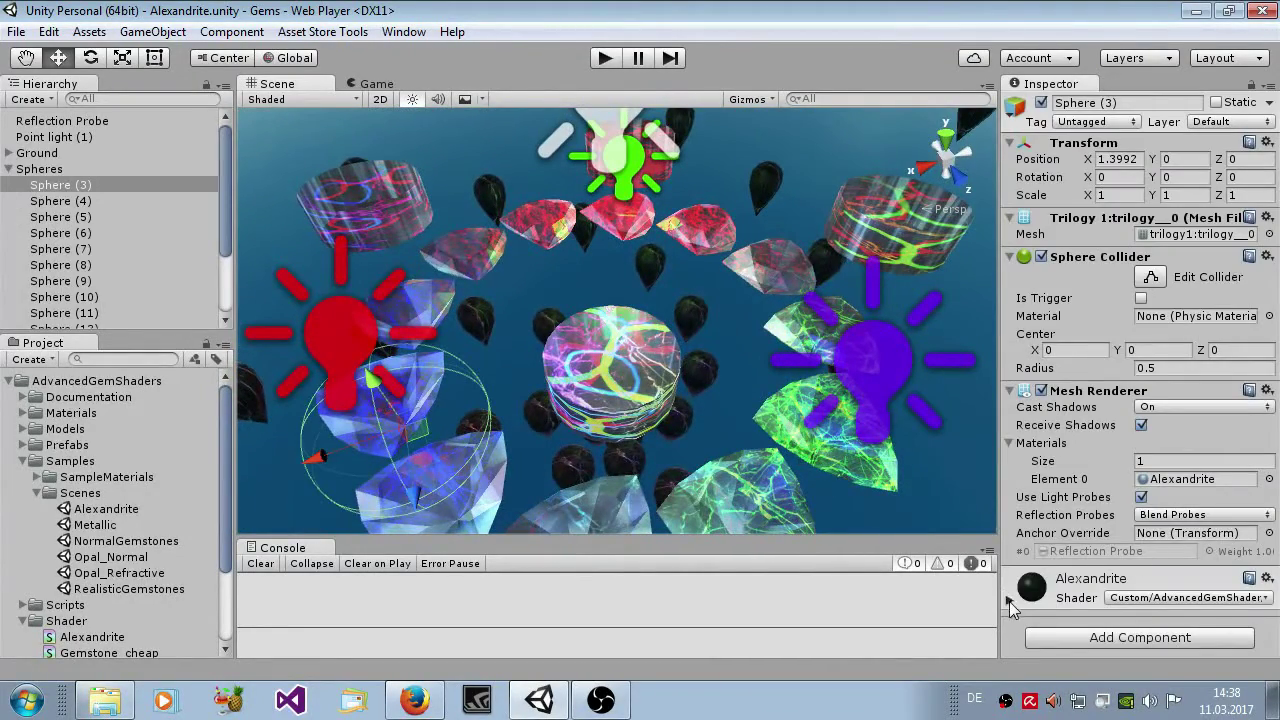
scroll(1040, 560, "down", 6)
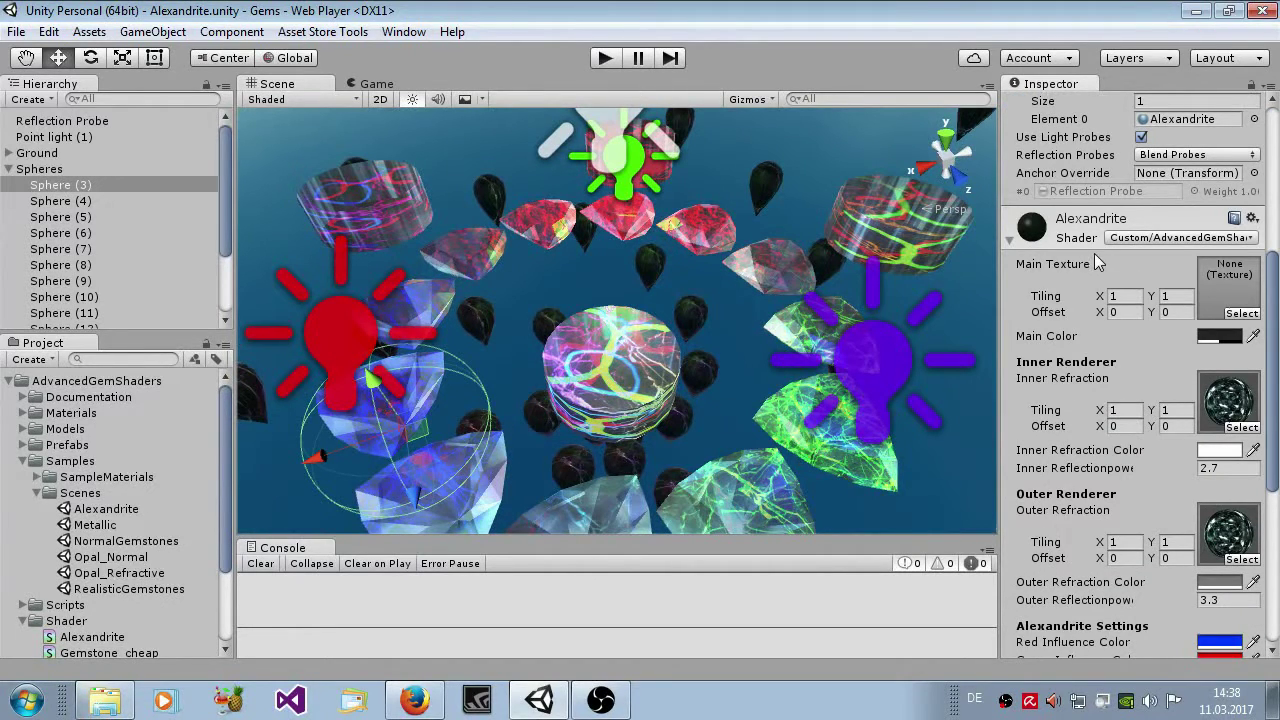
Set Green, Blue and Red Light Influence of Sphere (3)'s Alexandrite material to 0.
double_click(60, 186)
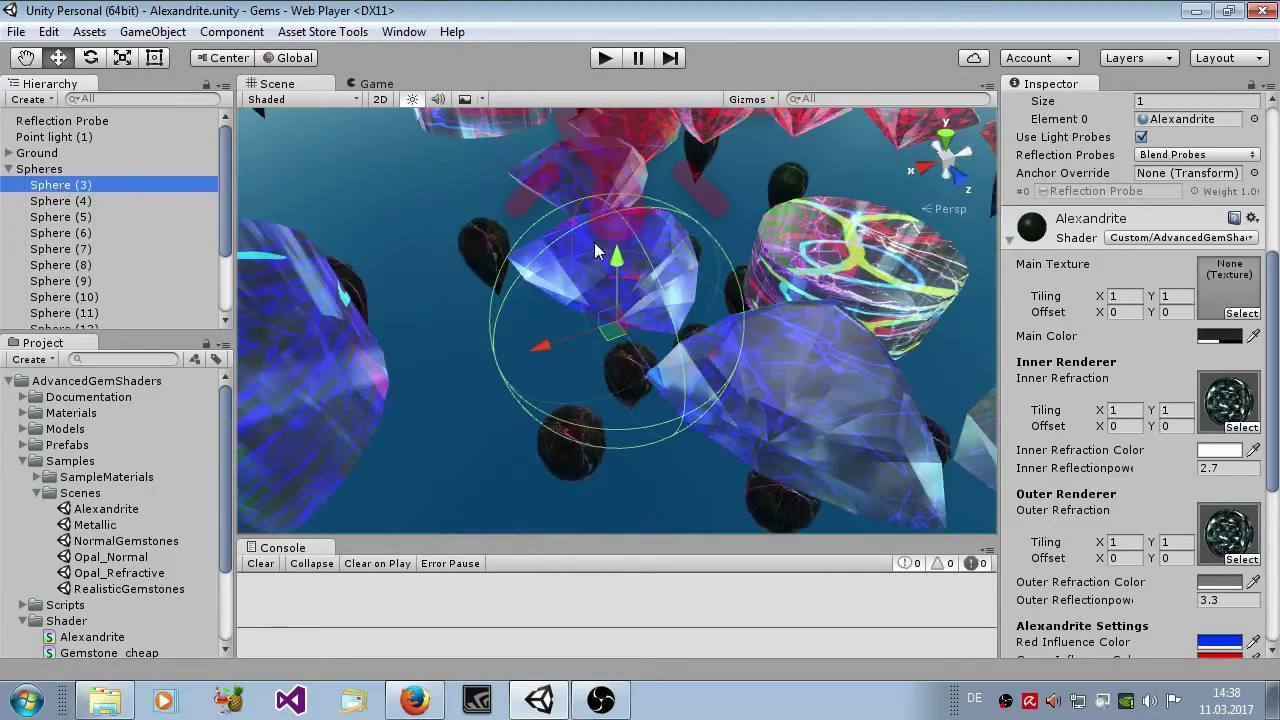
left_click_drag(610, 242, 510, 313, "alt")
scroll(1166, 466, "down", 6)
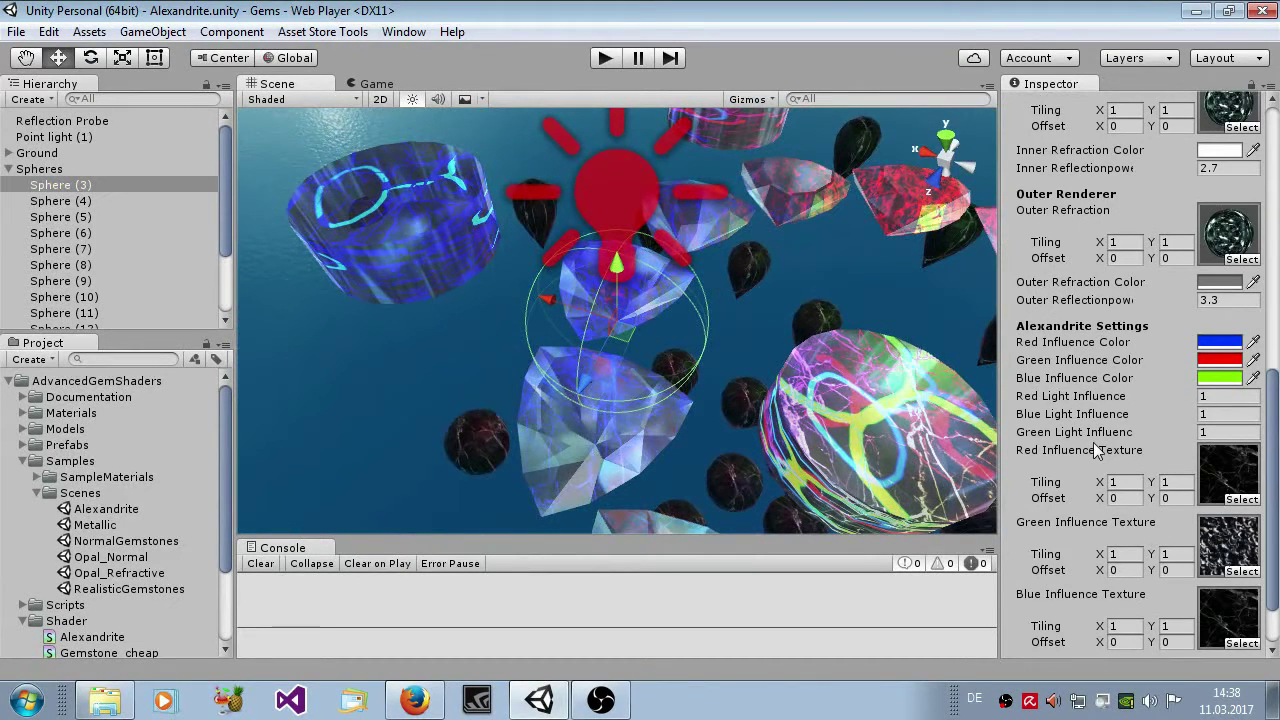
left_click(1205, 432)
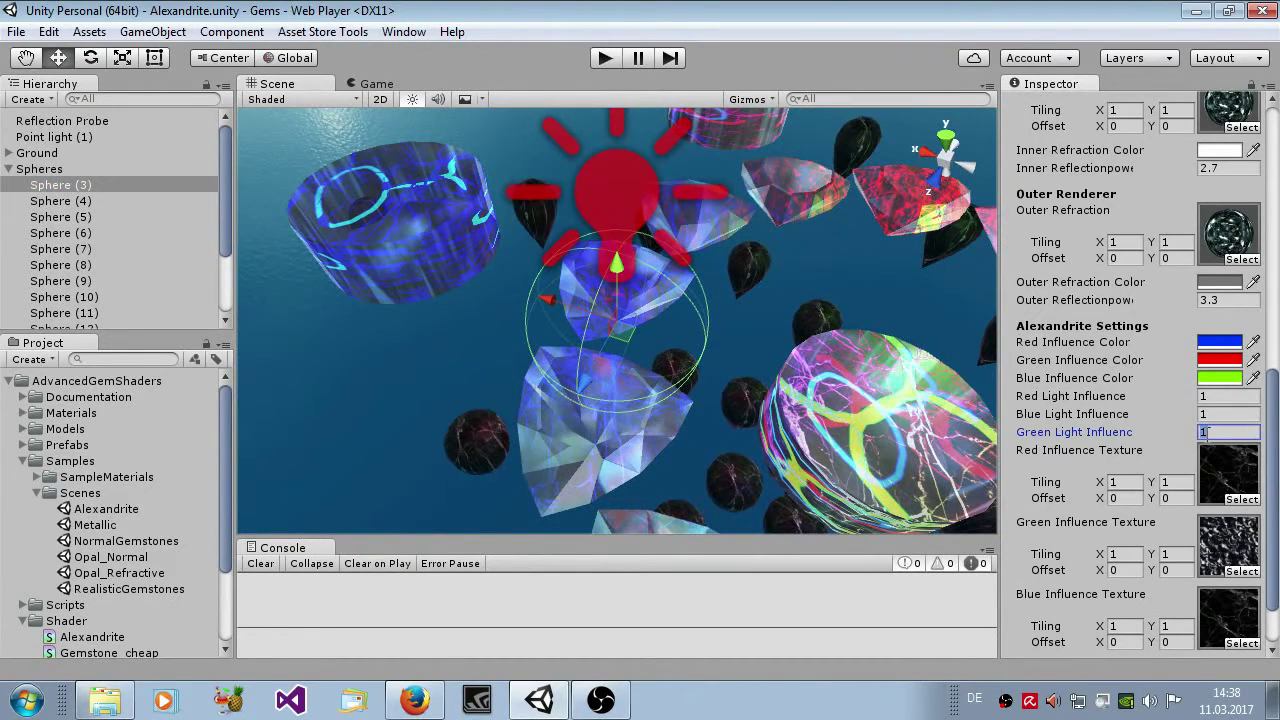
type("0")
left_click(1215, 414)
type("0")
left_click(1212, 397)
type("0")
Orbit around Sphere (3) to inspect the now uncoloured gems.
scroll(535, 358, "down", 3)
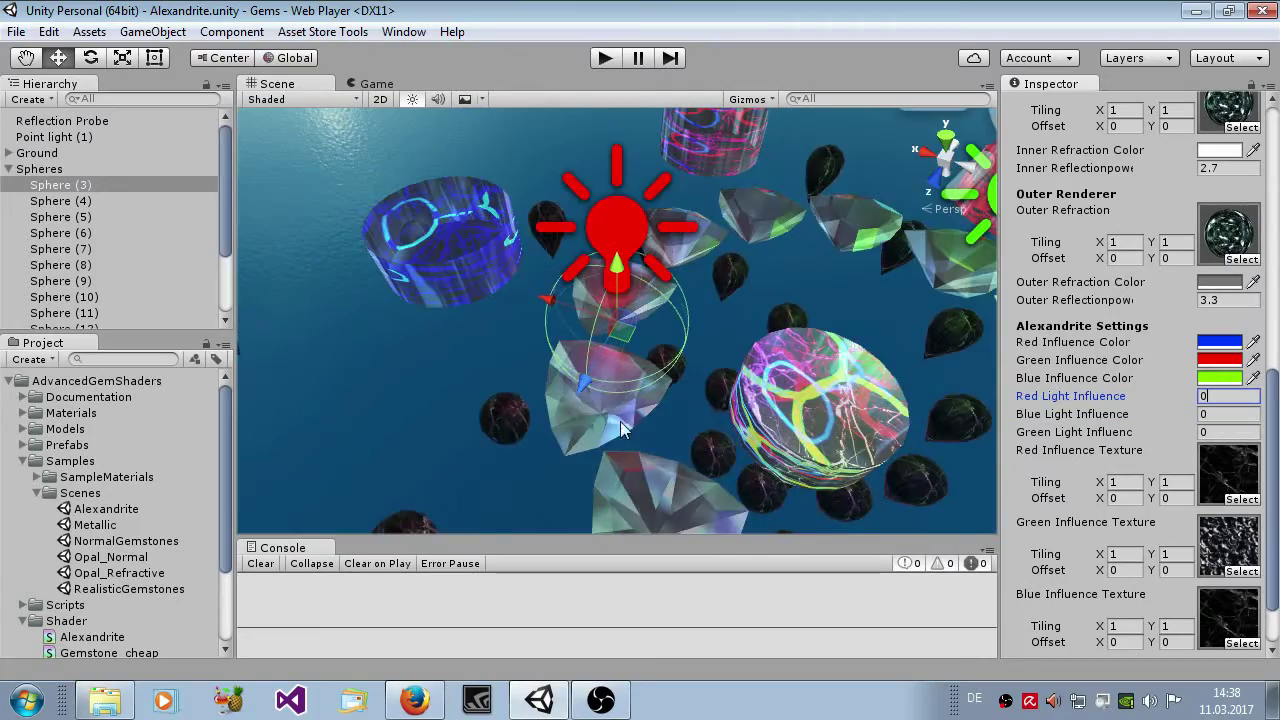
left_click_drag(620, 422, 716, 158, "alt")
scroll(672, 295, "up", 5)
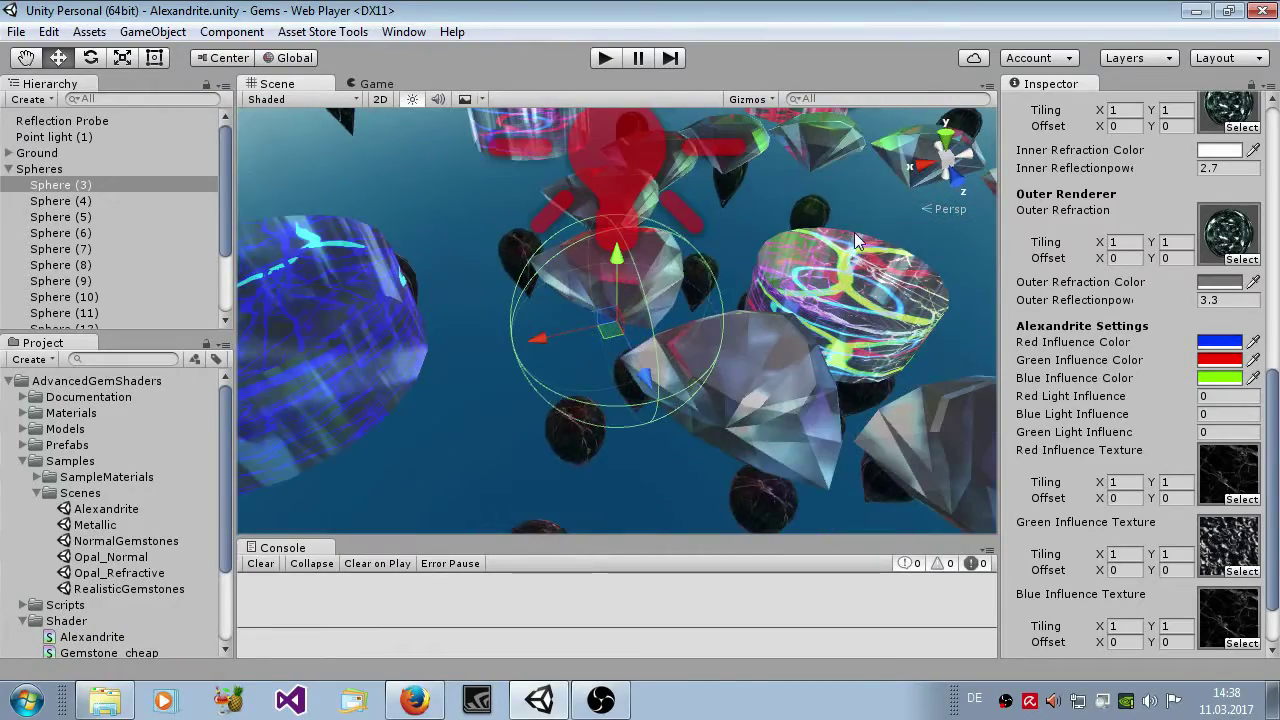
left_click_drag(760, 270, 829, 371, "alt")
scroll(648, 337, "down", 5)
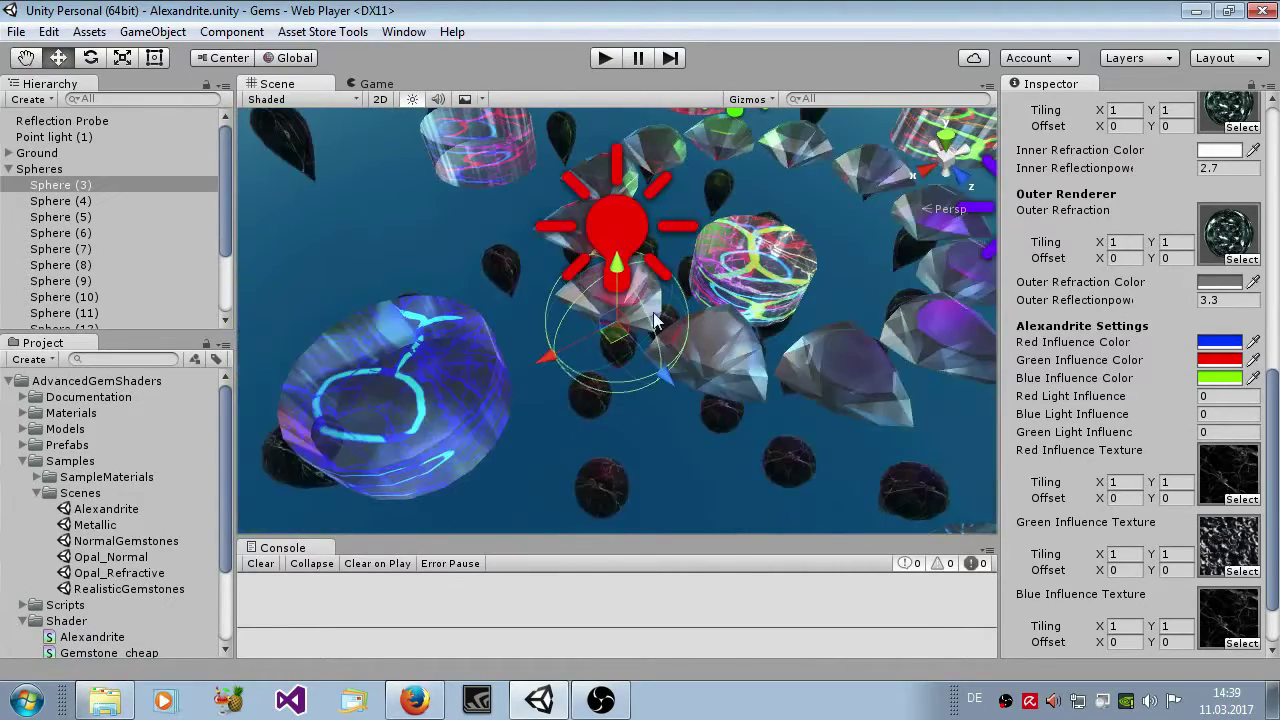
Test the red Point light (2) at Intensity 8 with various Range values, then undo the Range changes.
left_click(590, 238)
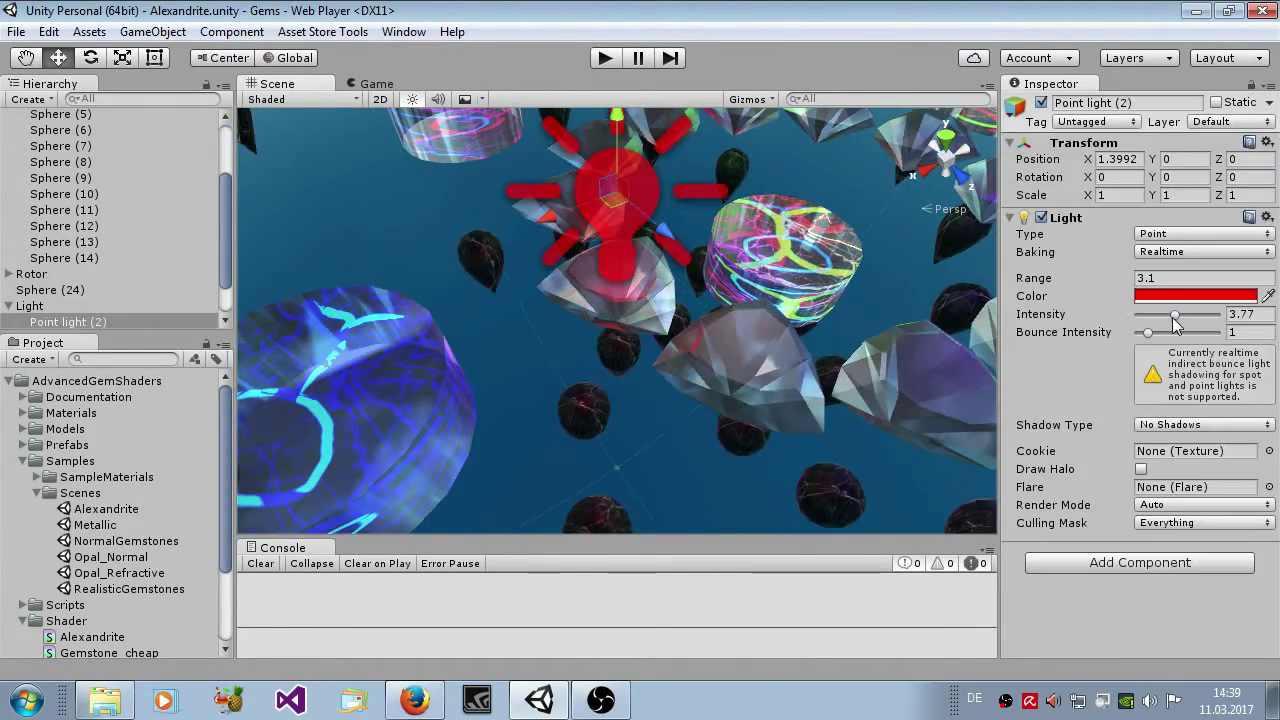
left_click_drag(1176, 316, 1222, 316)
left_click_drag(1034, 278, 650, 348)
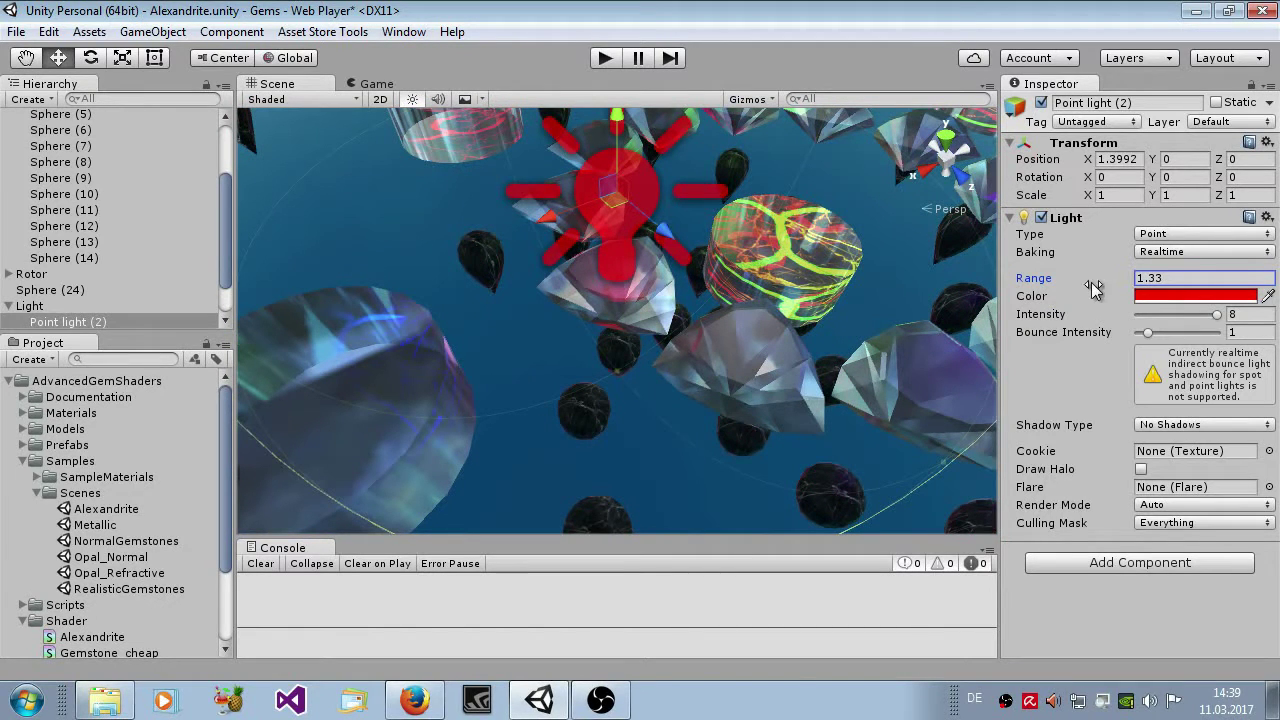
left_click_drag(1098, 280, 1163, 440)
left_click_drag(742, 452, 388, 427)
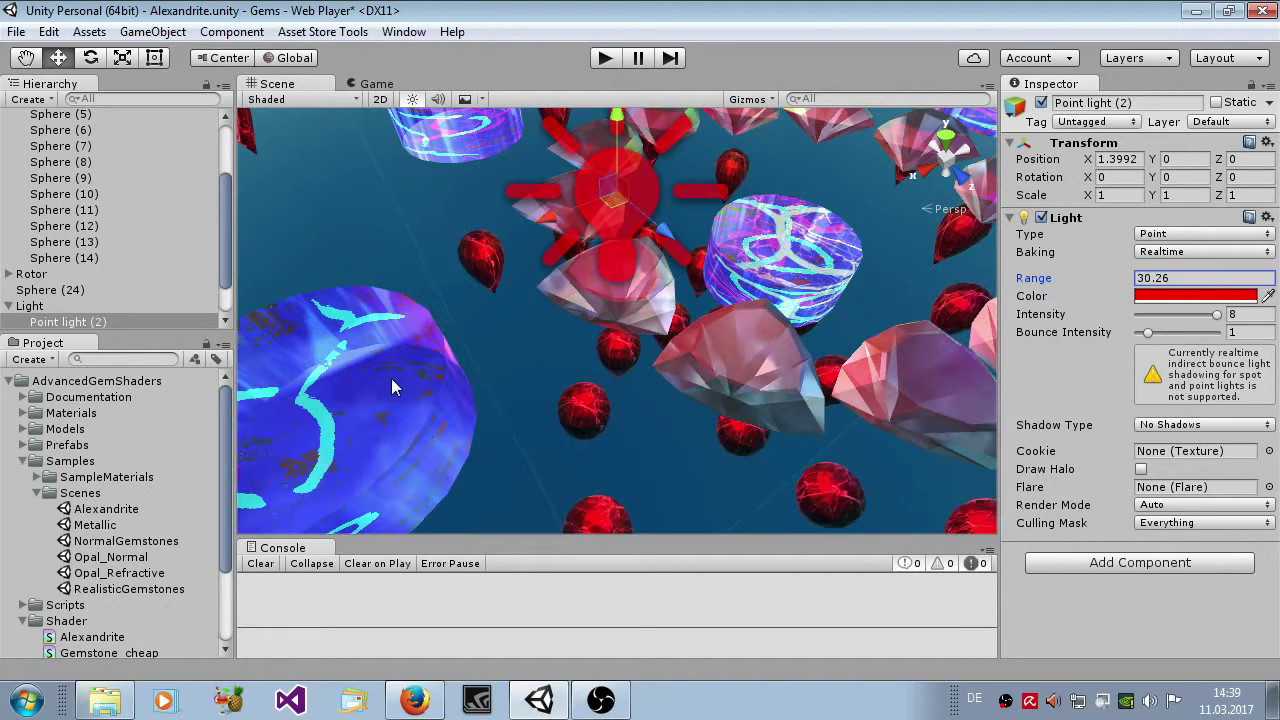
key("ctrl+z")
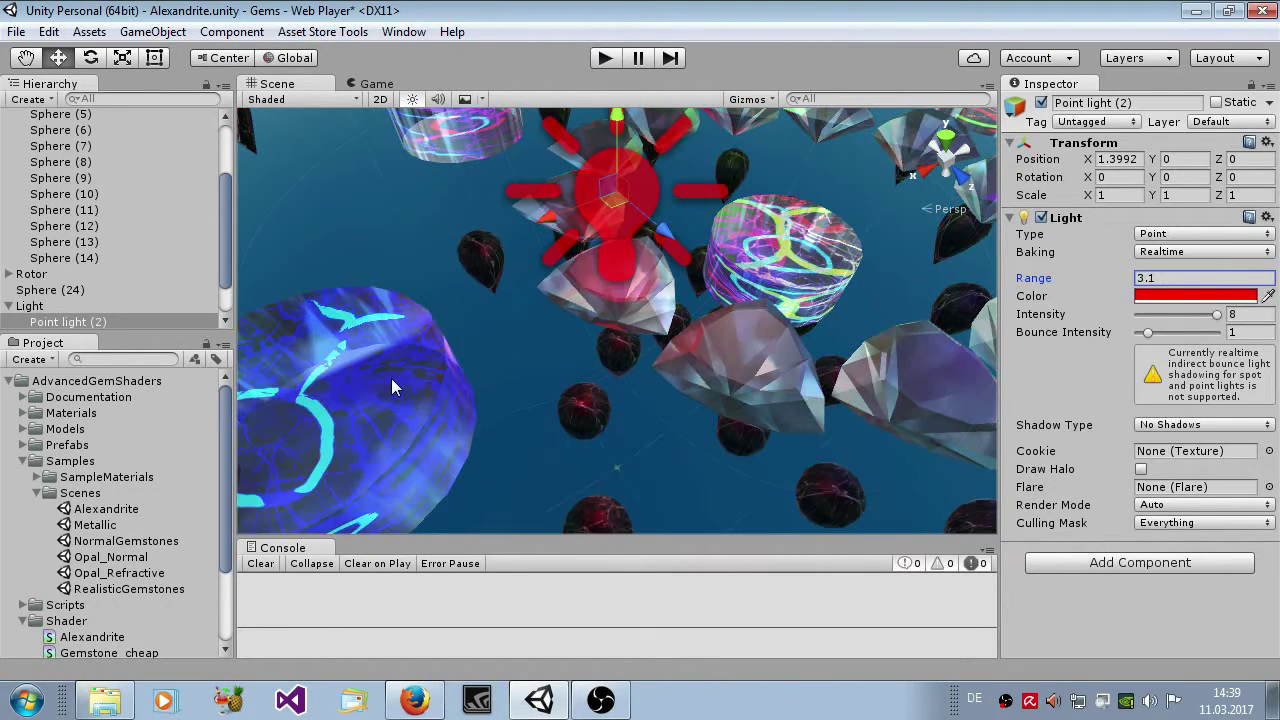
key("ctrl+z")
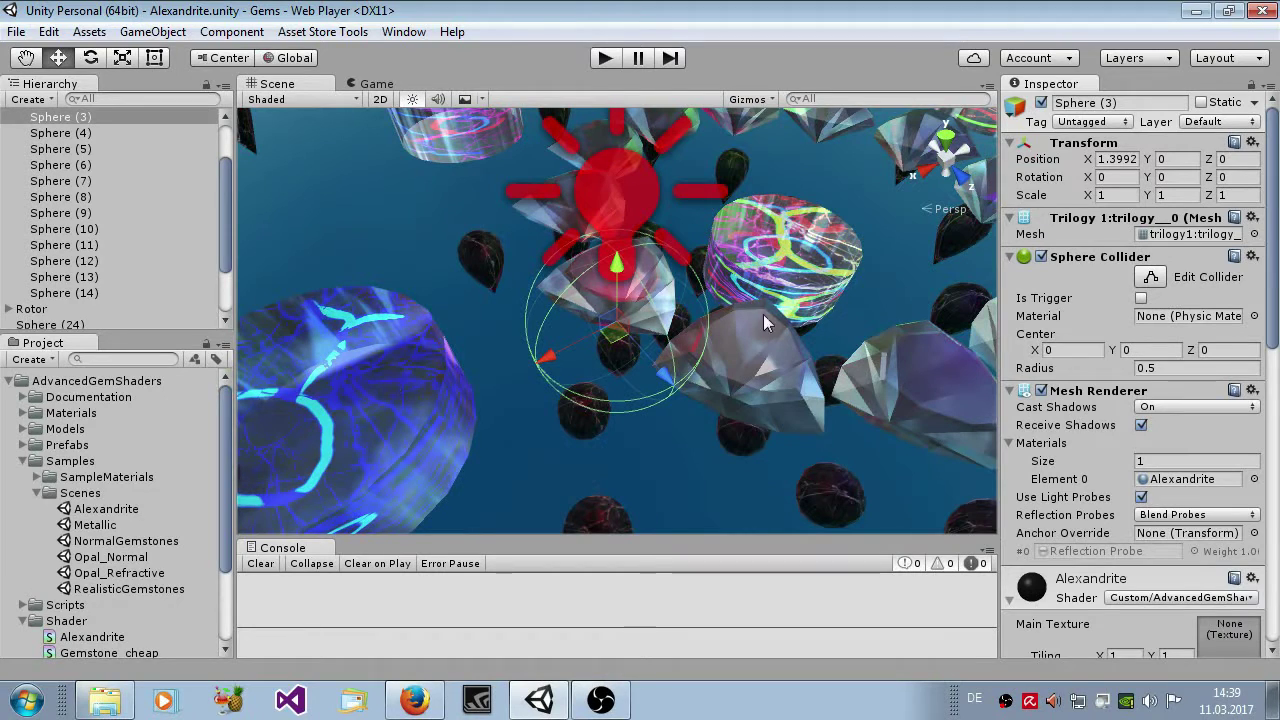
Enter 1 for Red Light Influence in Sphere (3)'s Alexandrite Settings.
scroll(1222, 468, "down", 10)
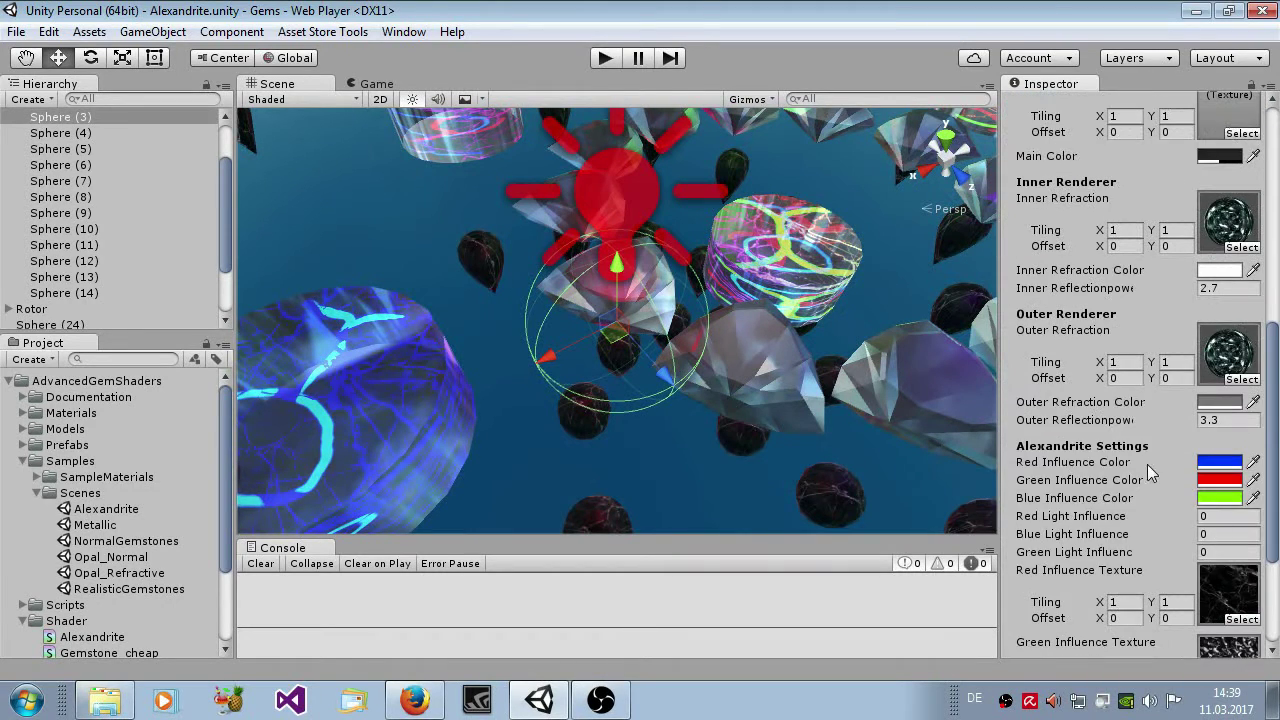
scroll(1147, 464, "down", 3)
scroll(1143, 457, "up", 5)
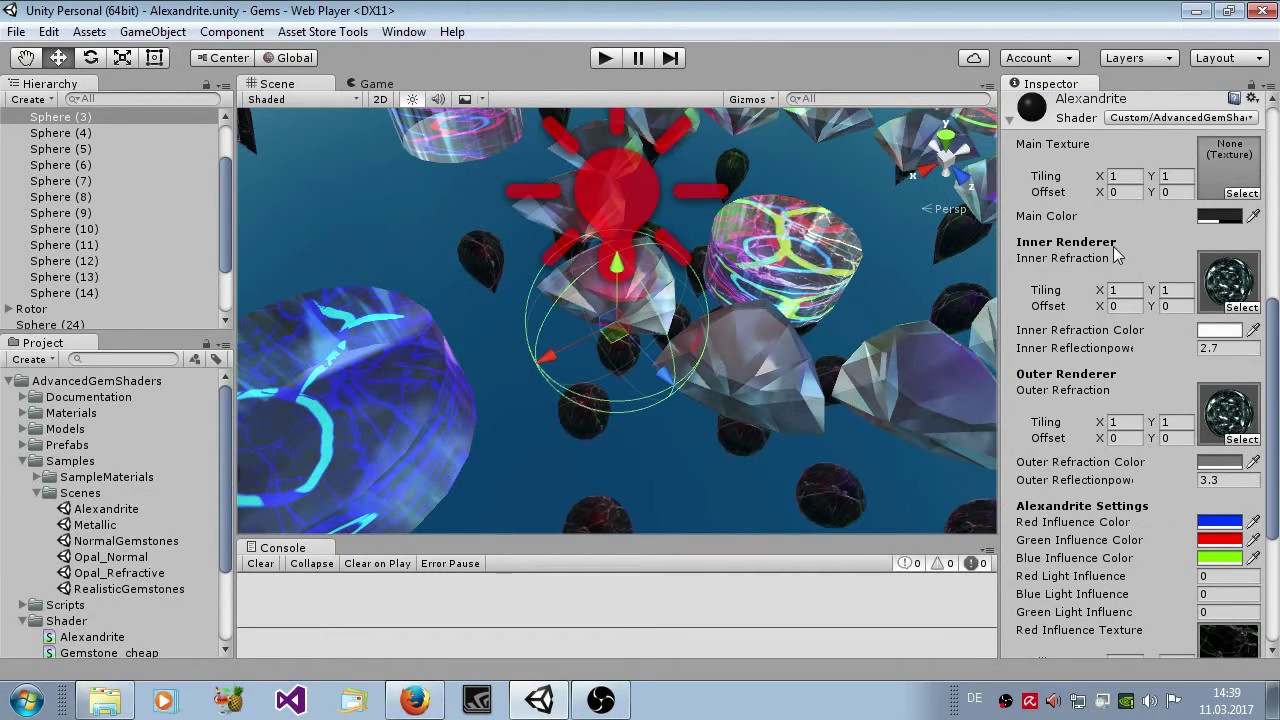
scroll(1025, 497, "down", 5)
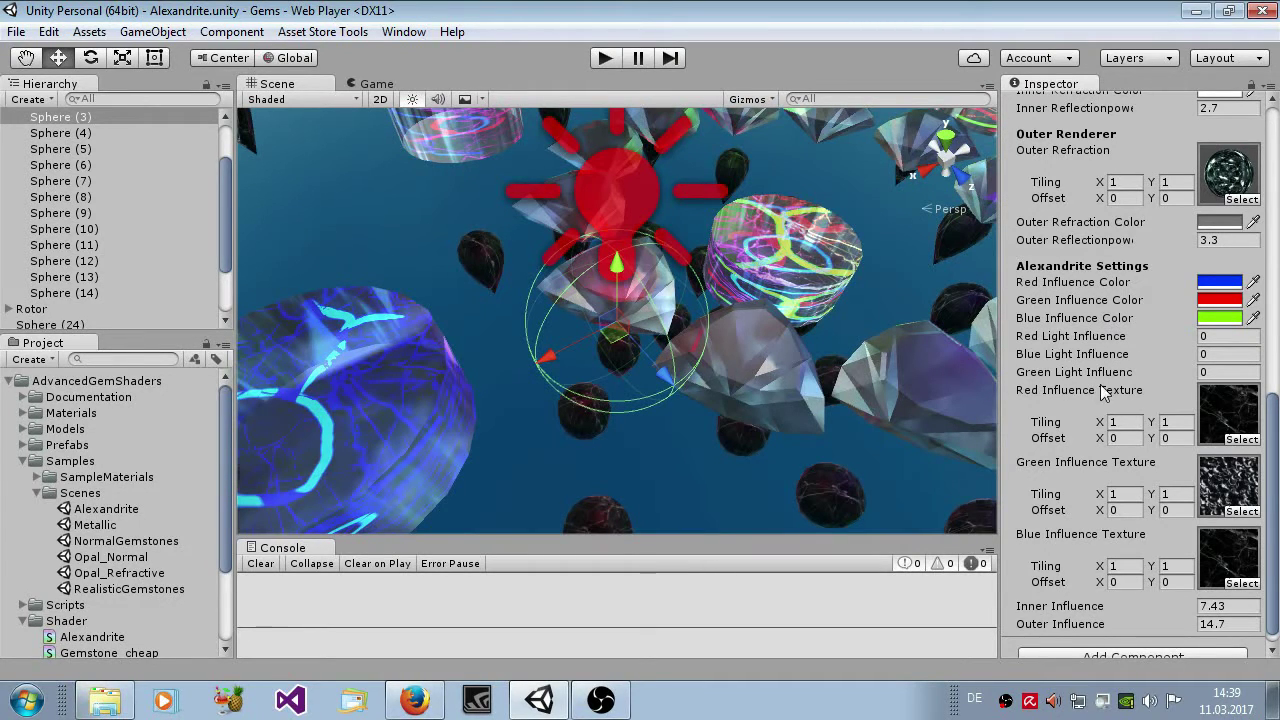
left_click(1216, 337)
type("1")
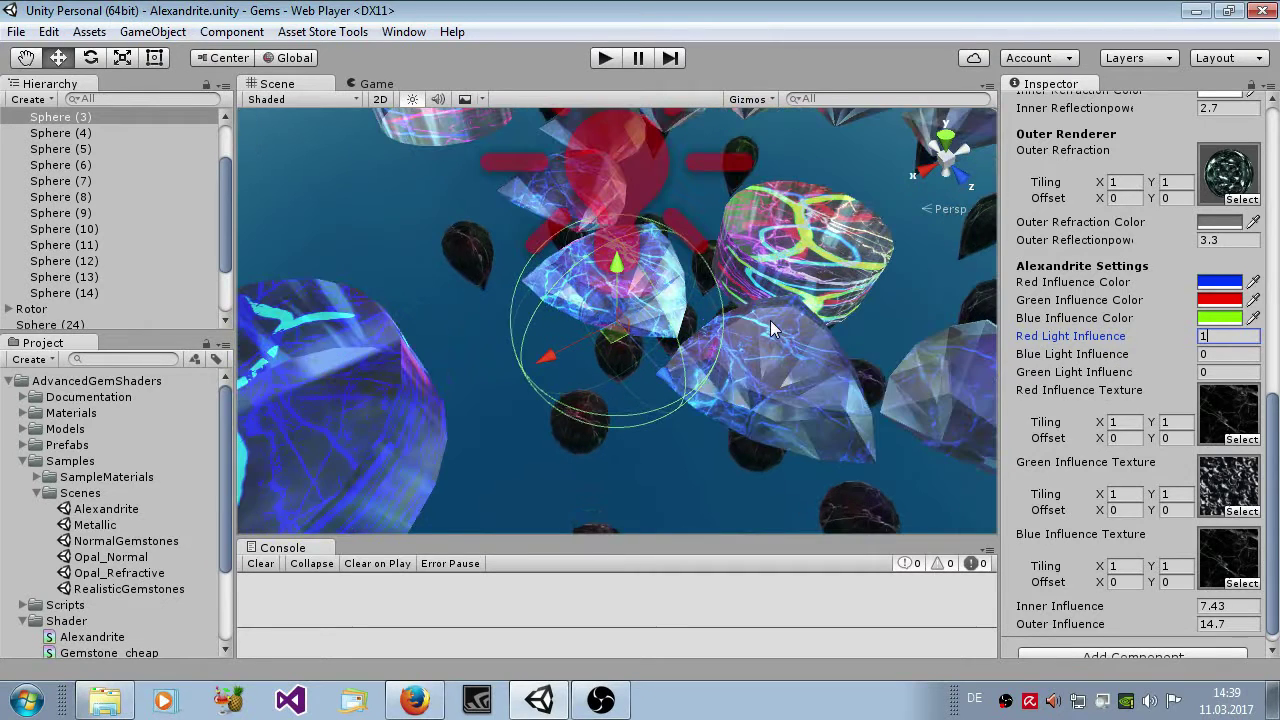
scroll(770, 320, "up", 2)
scroll(740, 300, "down", 2)
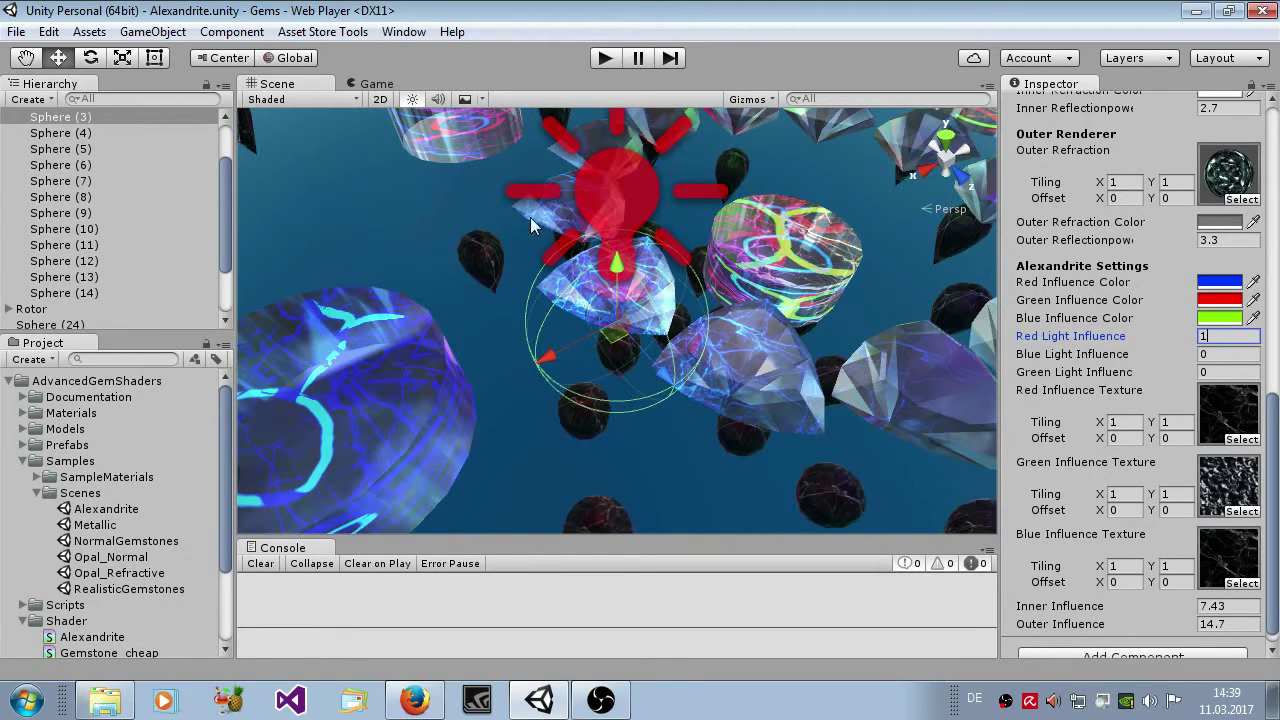
left_click(1219, 284)
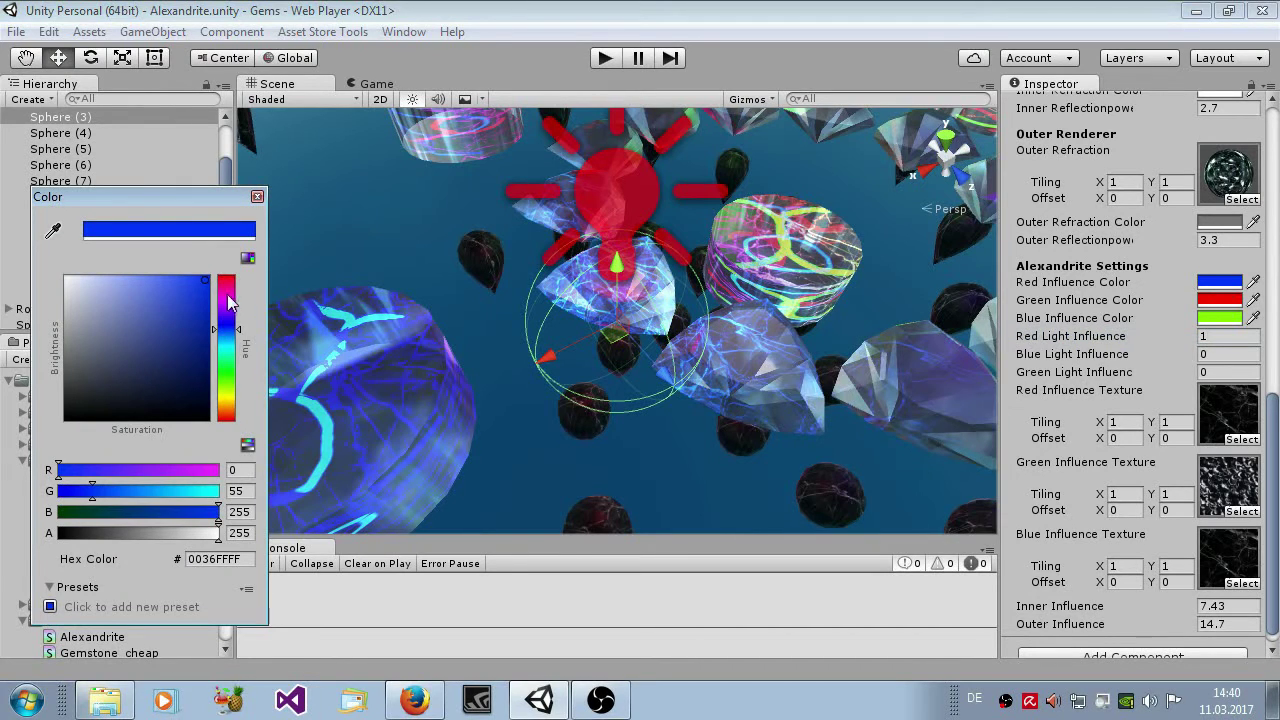
left_click_drag(228, 295, 235, 252)
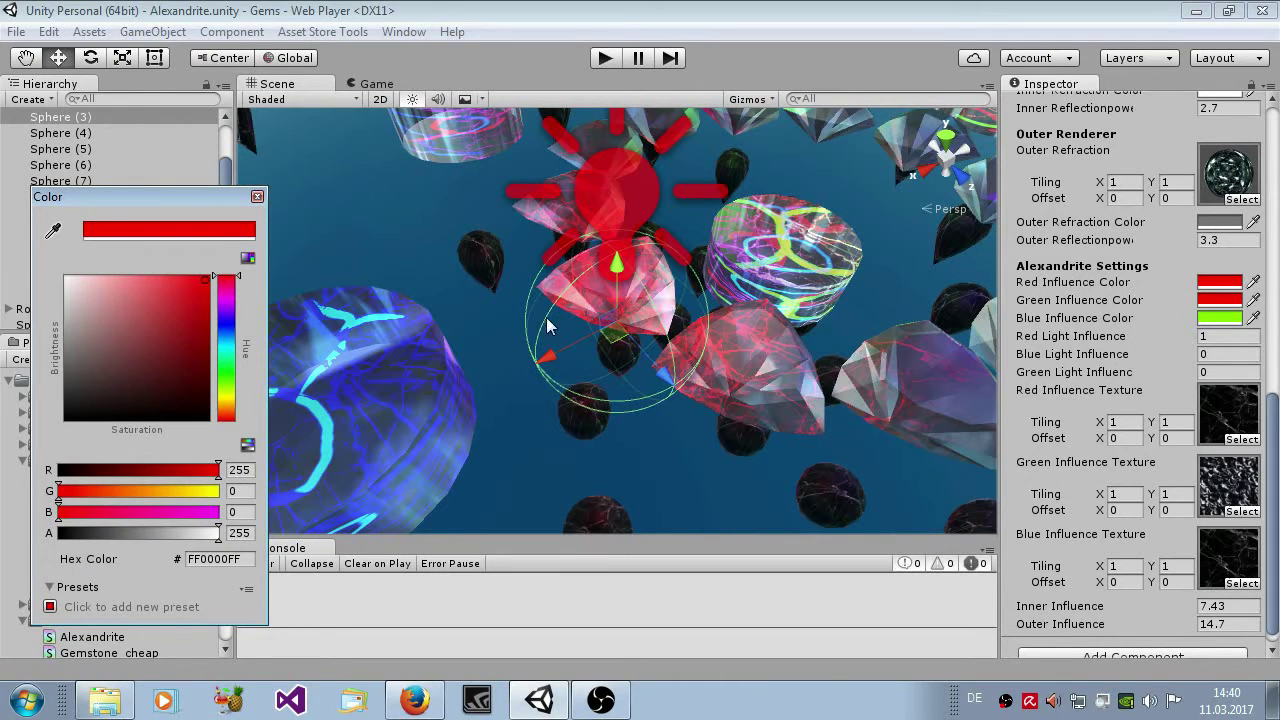
mouse_move(223, 322)
left_mouse_down()
mouse_move(224, 300)
mouse_move(213, 428)
mouse_move(227, 324)
left_mouse_up()
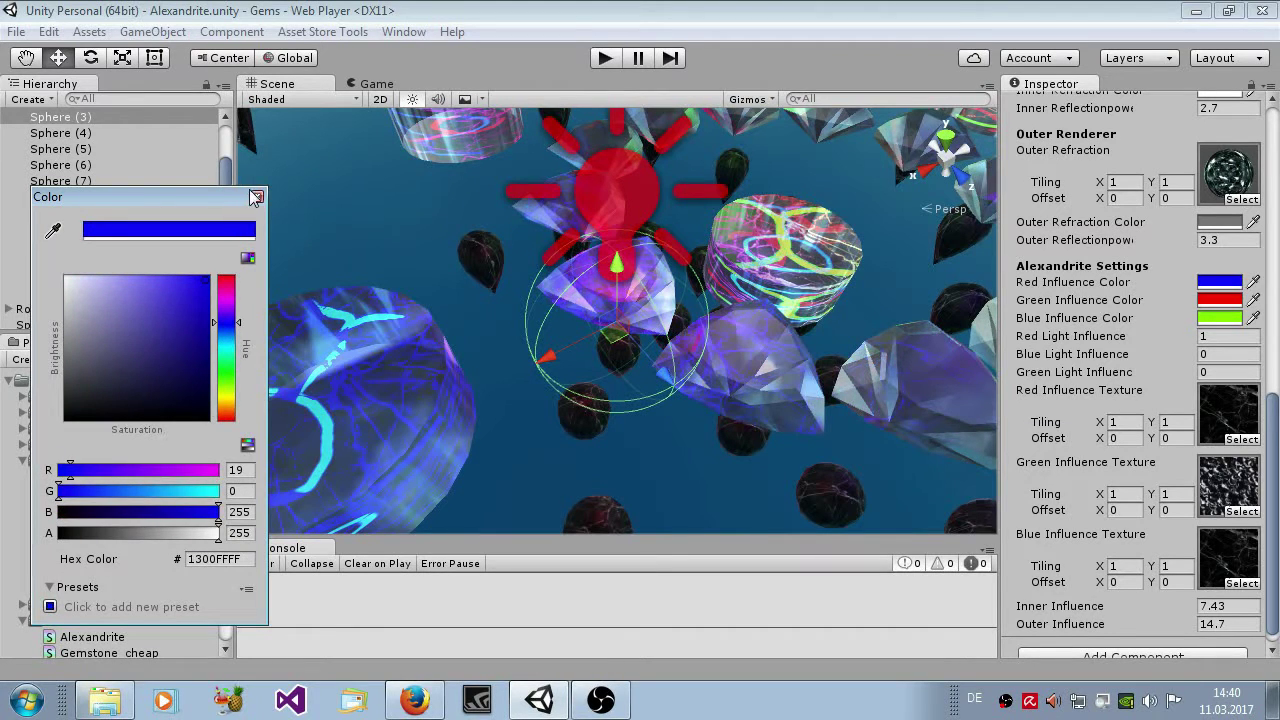
left_click(1215, 425)
left_click(1240, 440)
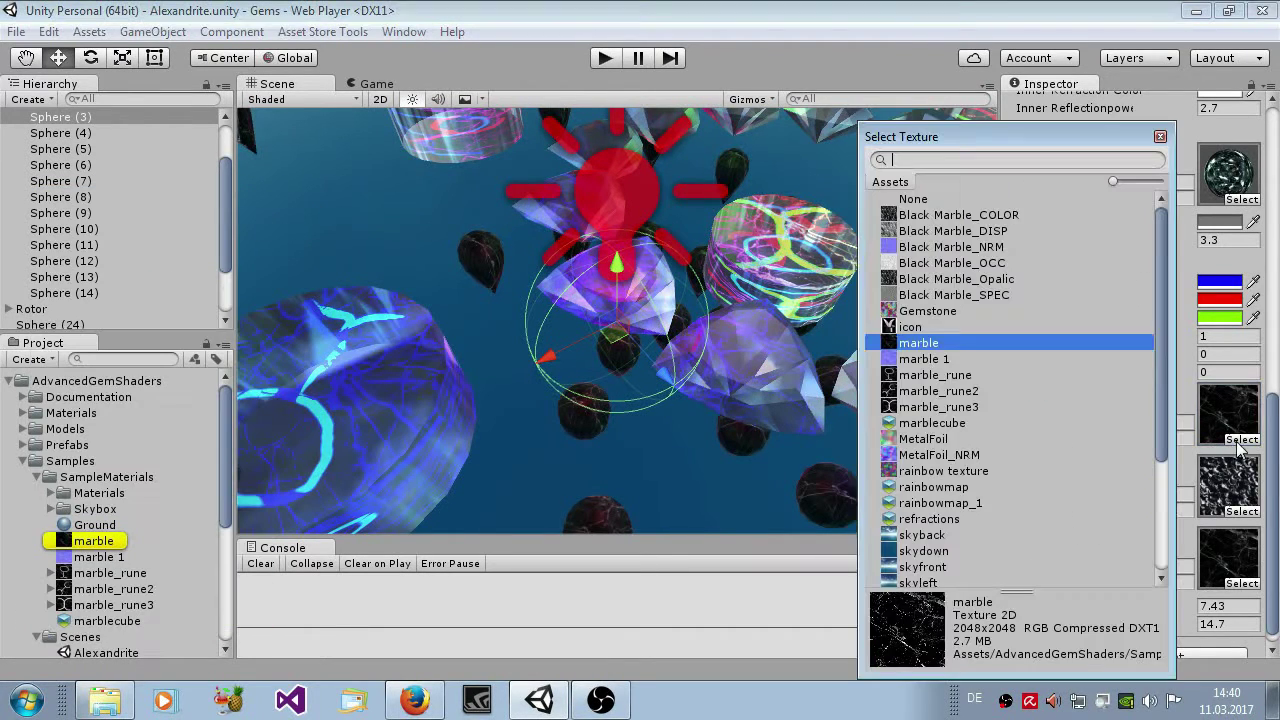
key("Up")
key("Up")
key("Up")
key("Up")
key("Up")
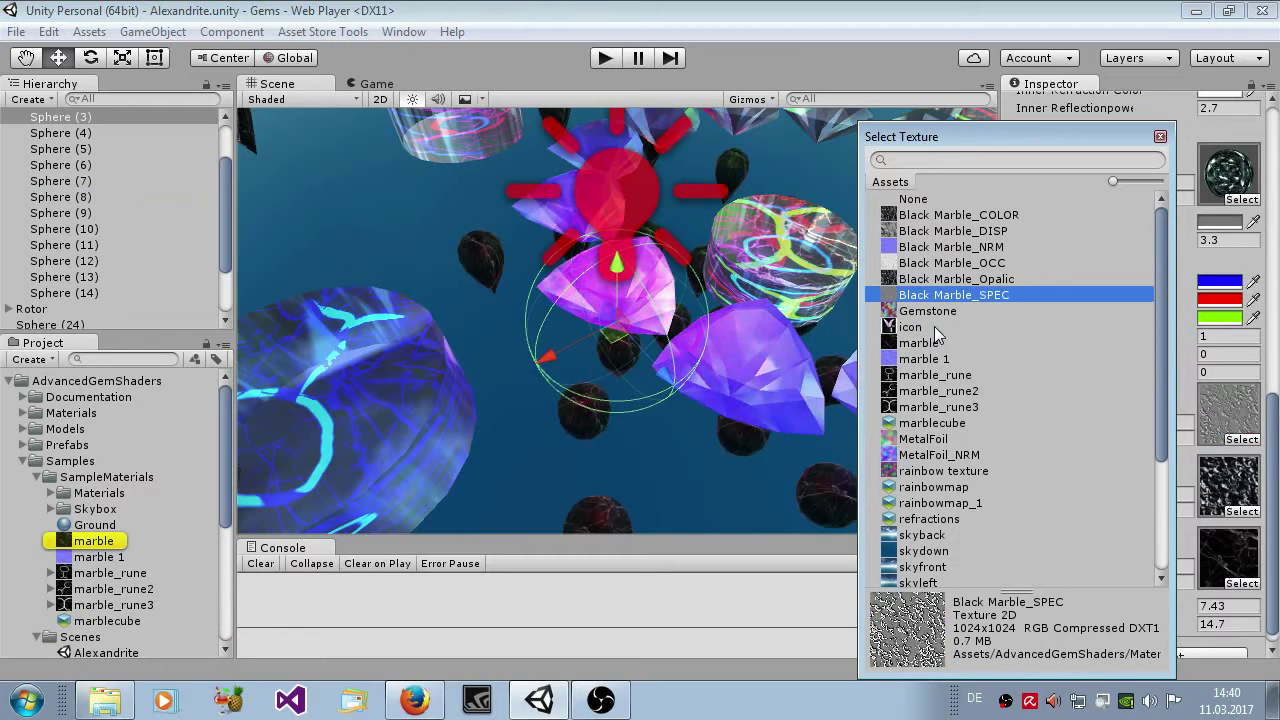
key("Up")
key("Up")
key("Up")
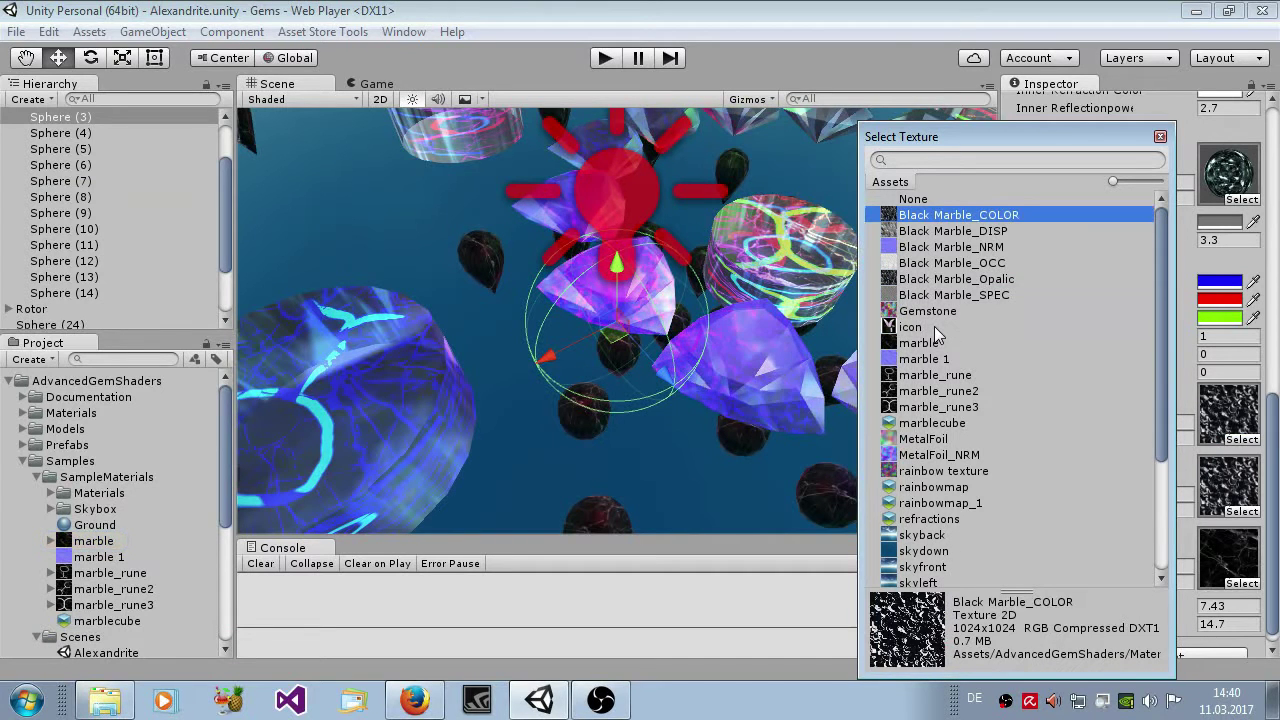
key("Down")
key("Down")
key("Down")
key("Down")
key("Down")
key("Down")
key("Down")
key("Down")
key("Down")
key("Down")
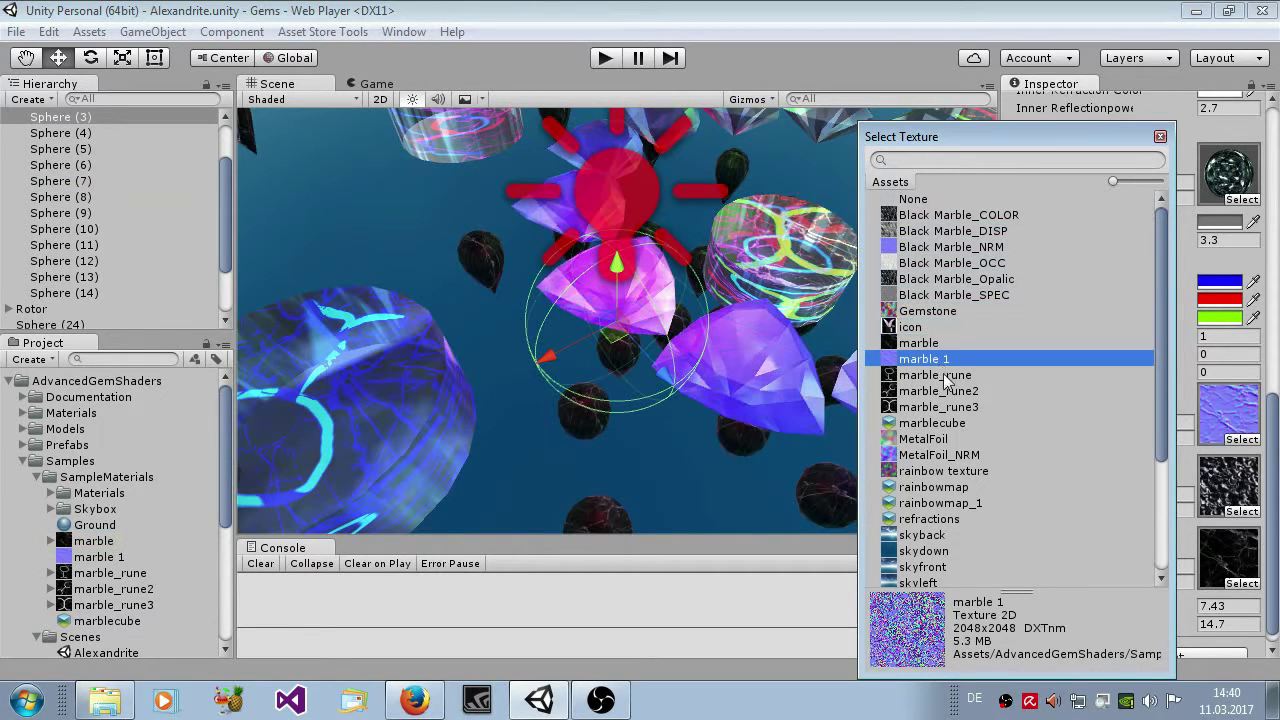
key("Up")
left_click(1159, 136)
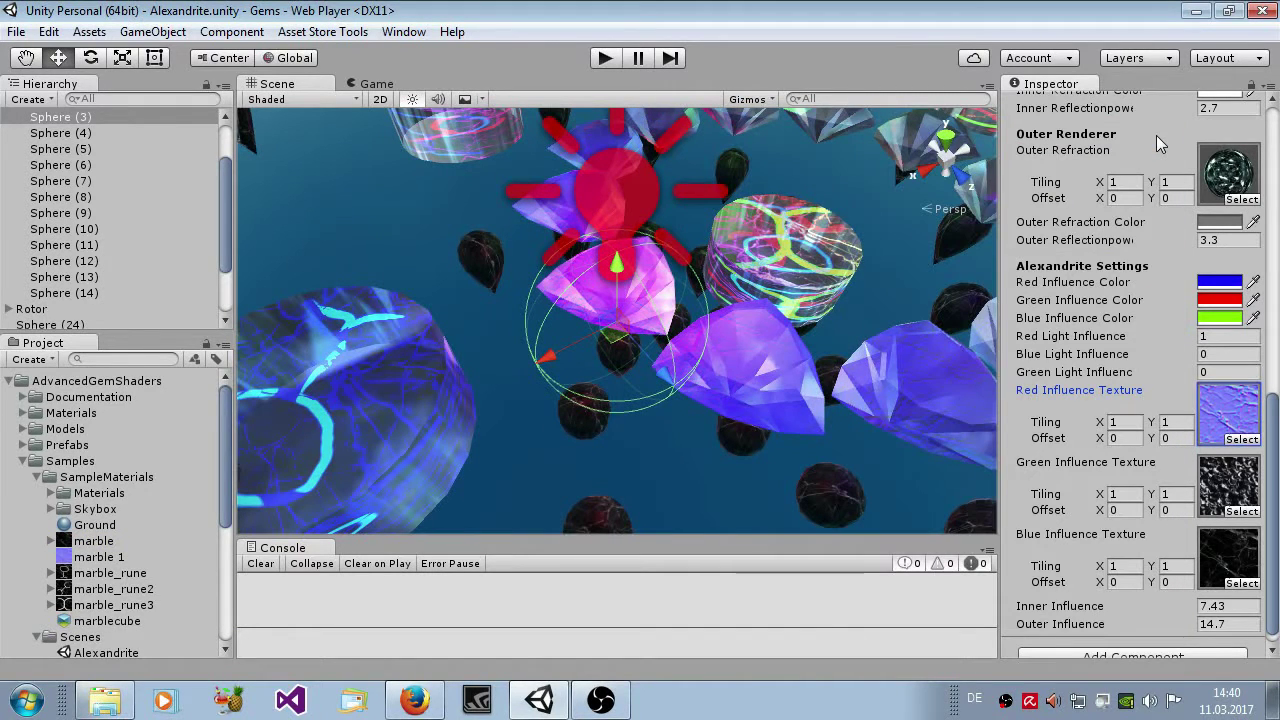
key("ctrl+z")
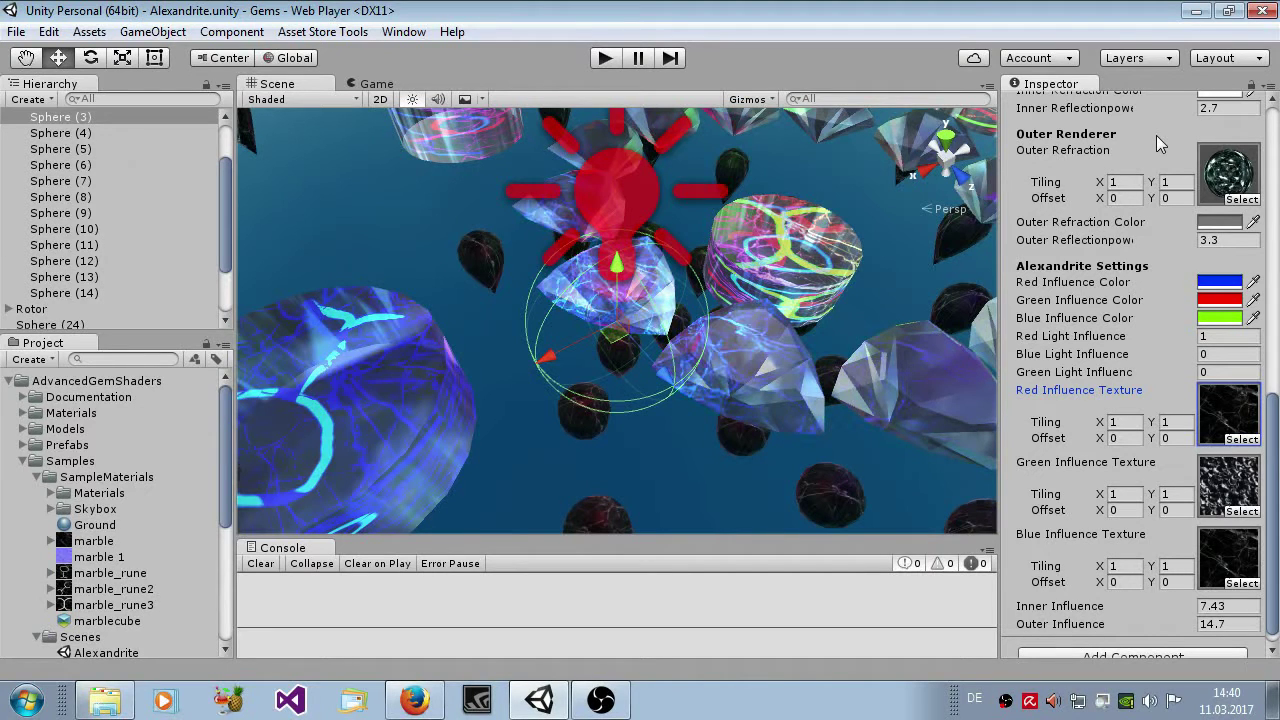
Orbit to view the lights, then set Alexandrite Blue and Green Light Influence to 1.
right_click_drag(782, 400, 710, 428)
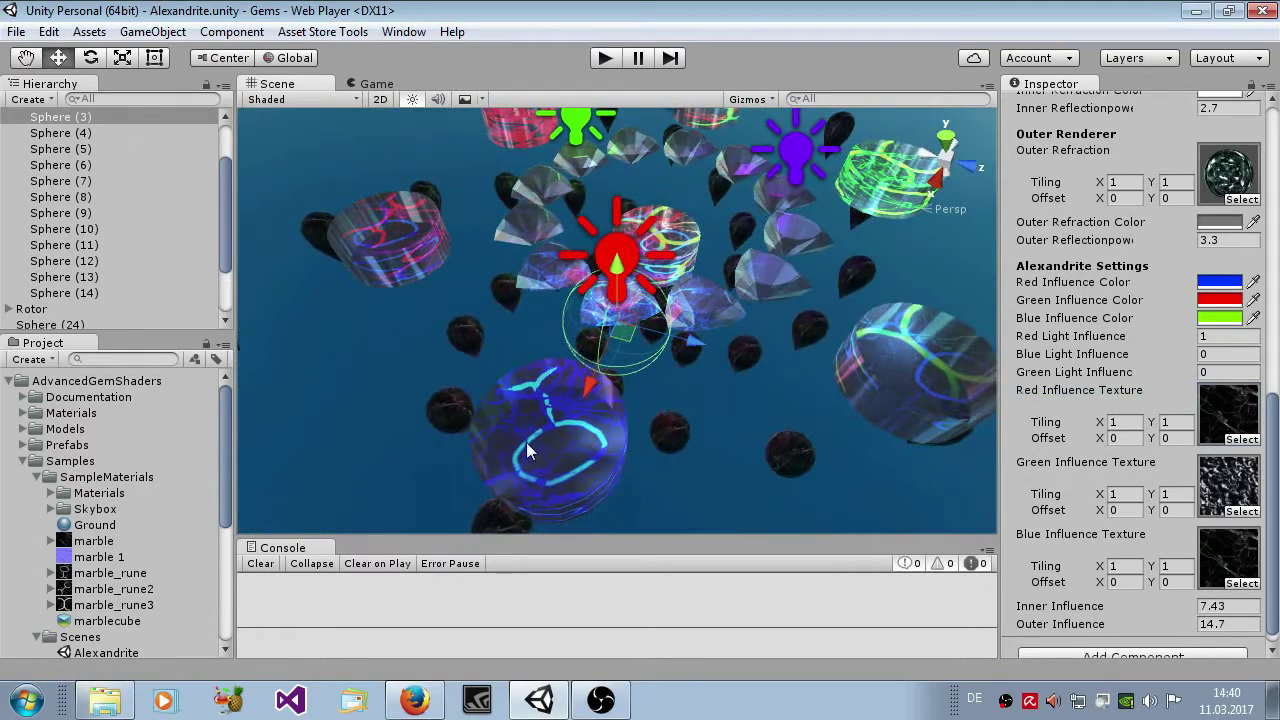
scroll(880, 165, "down", 2)
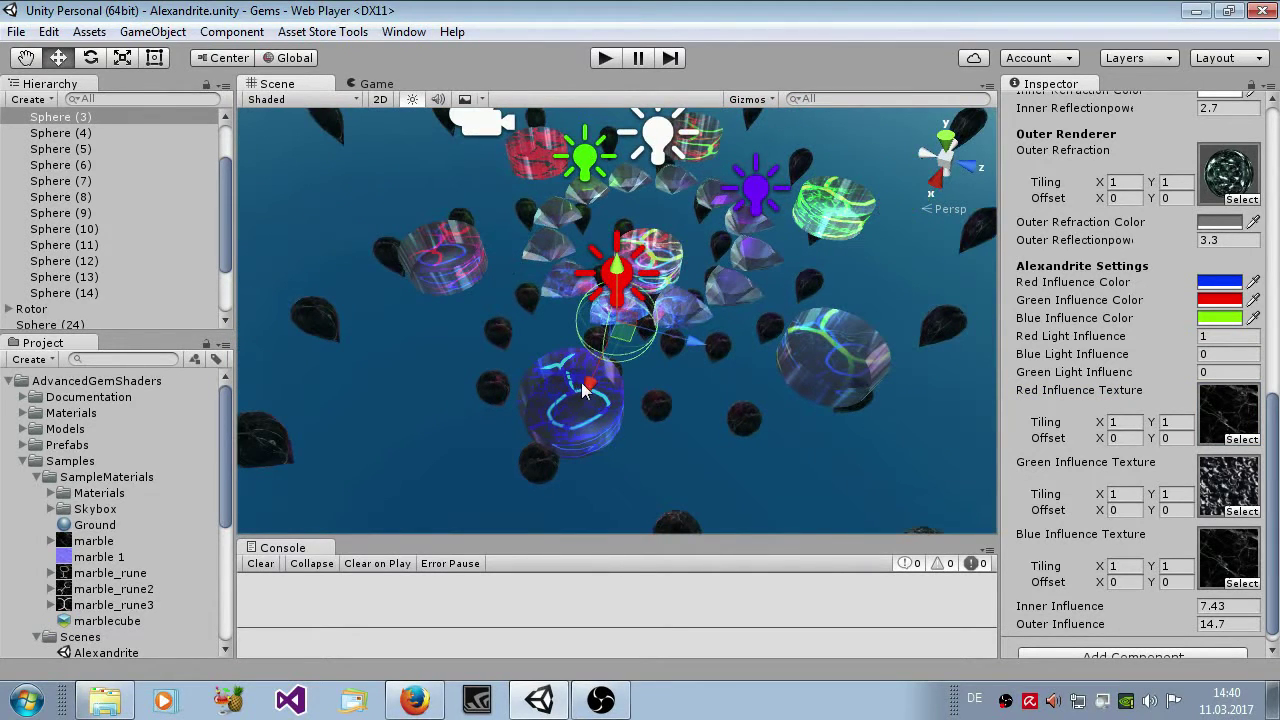
right_click_drag(755, 375, 735, 354)
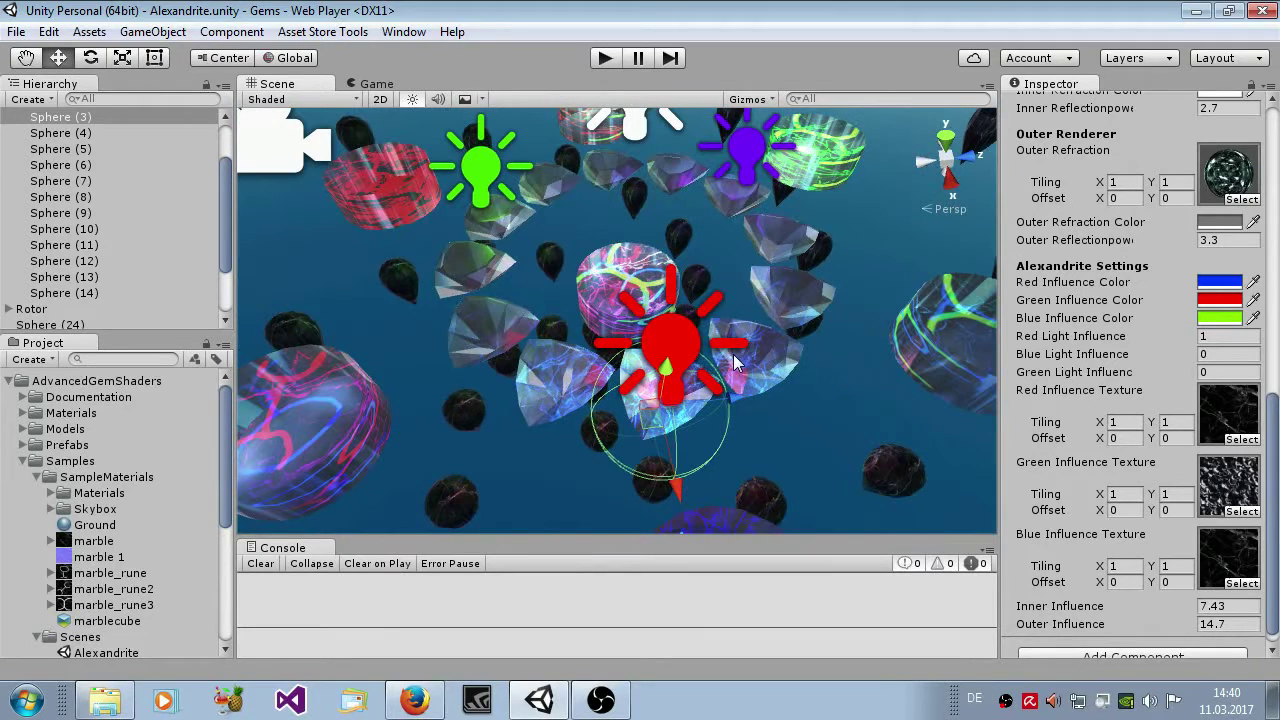
scroll(764, 416, "down", 3)
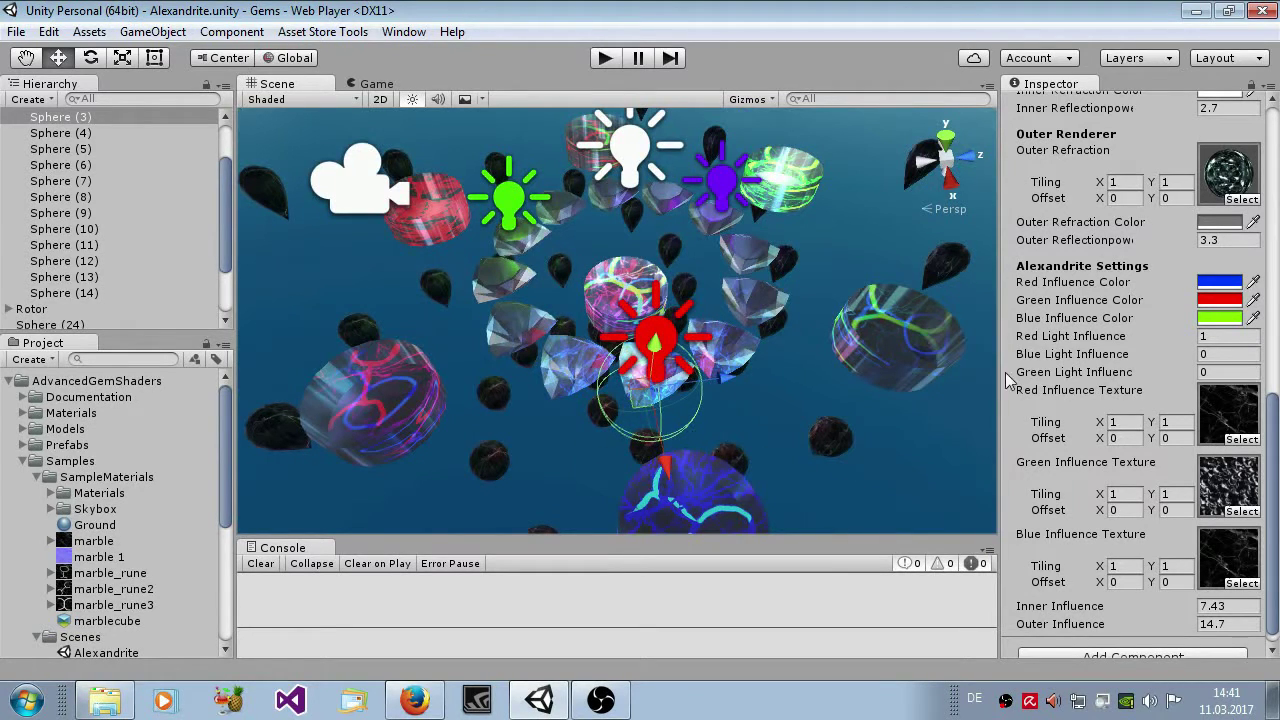
left_click(1216, 355)
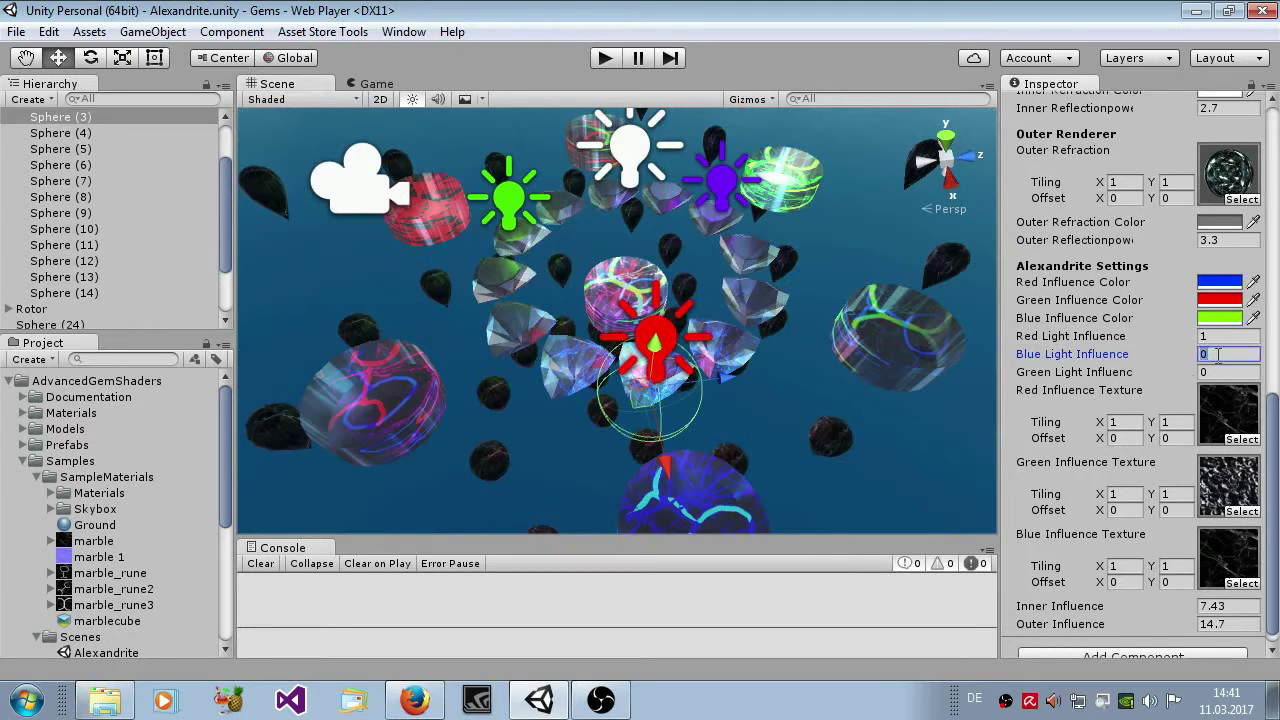
key("Tab")
type("1")
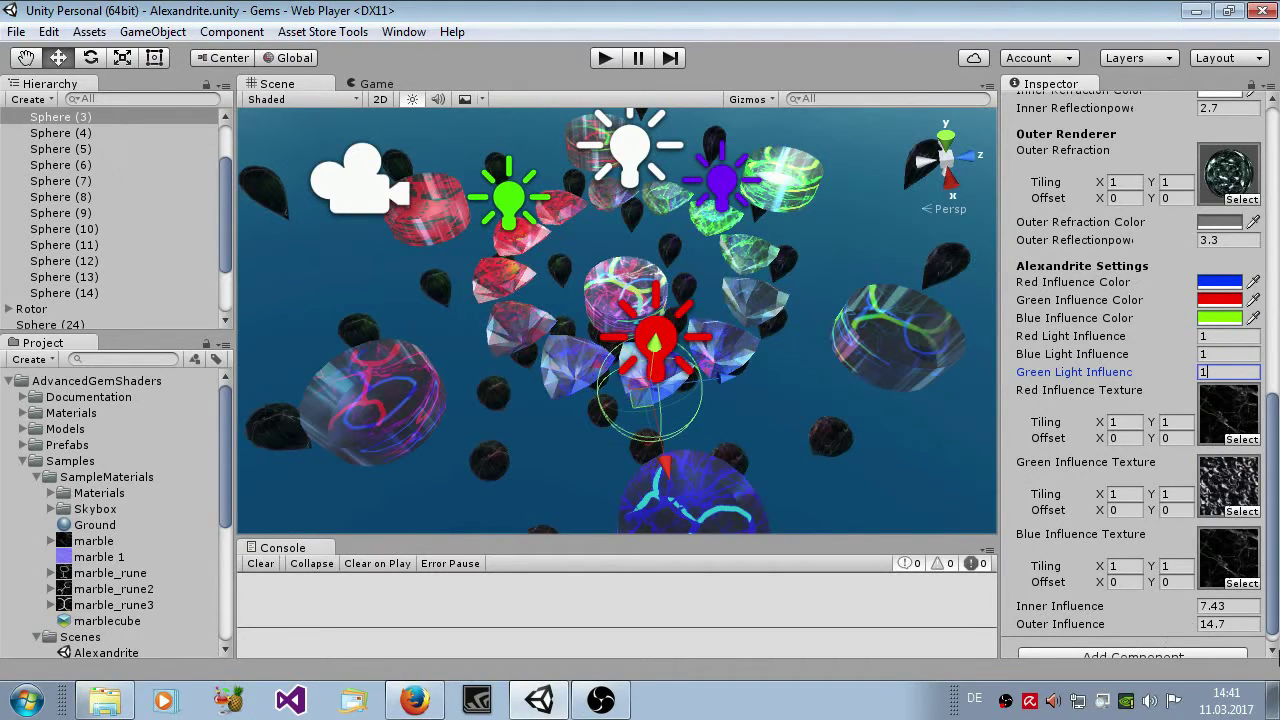
Orbit the Scene view to show the gems under all three coloured lights.
scroll(1040, 330, "up", 8)
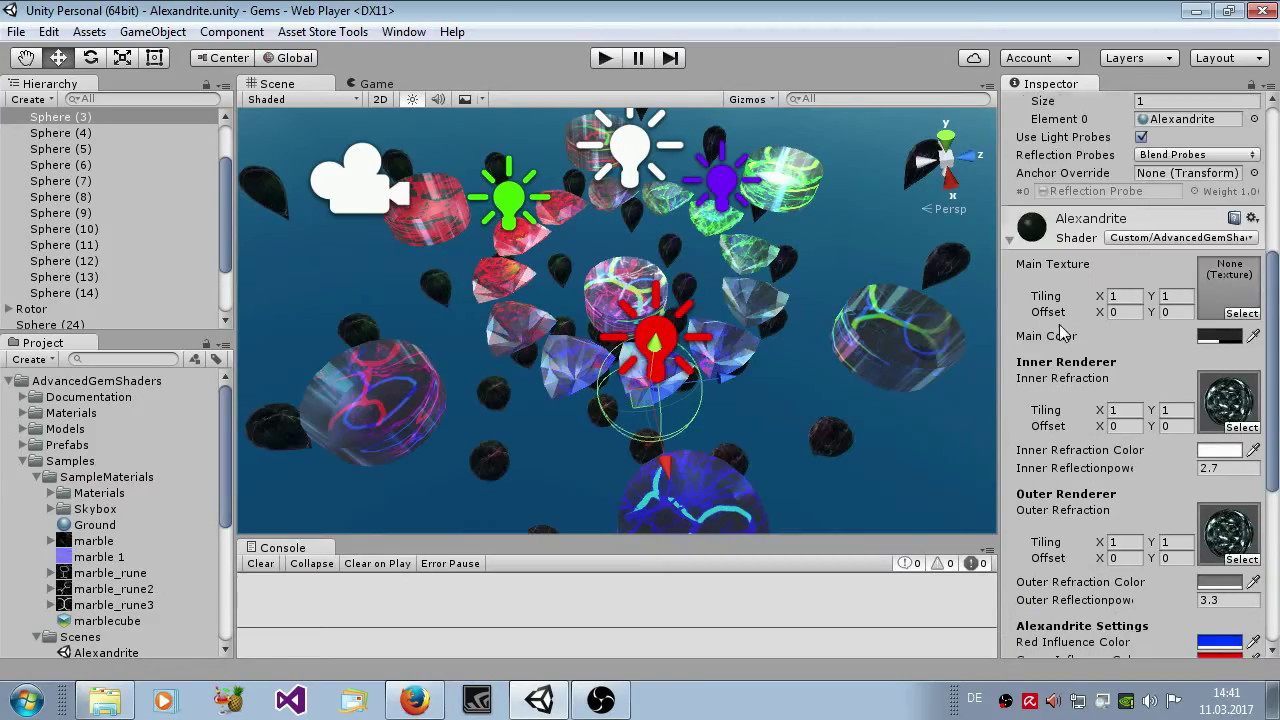
scroll(1088, 490, "down", 4)
right_click_drag(800, 420, 680, 330)
scroll(690, 312, "up", 2)
middle_click_drag(694, 310, 644, 305)
scroll(612, 317, "up", 6)
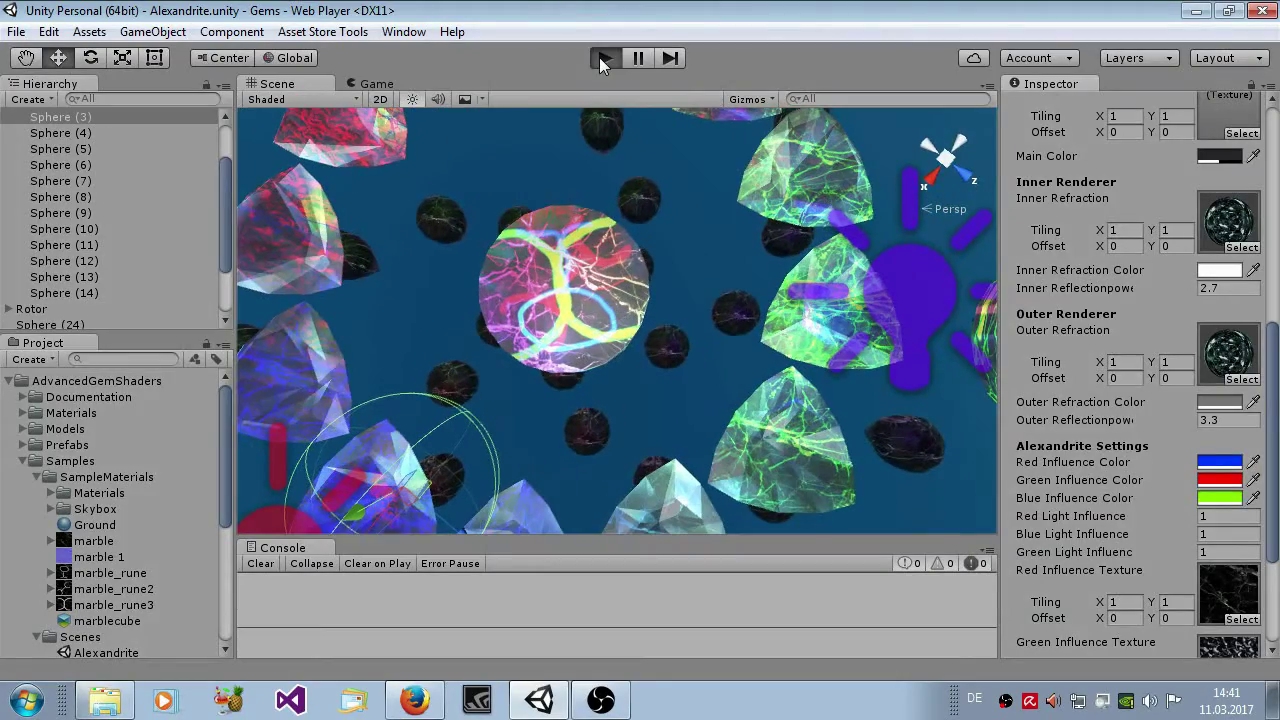
Preview the animated Alexandrite gems in Play mode, then stop it.
left_click(604, 58)
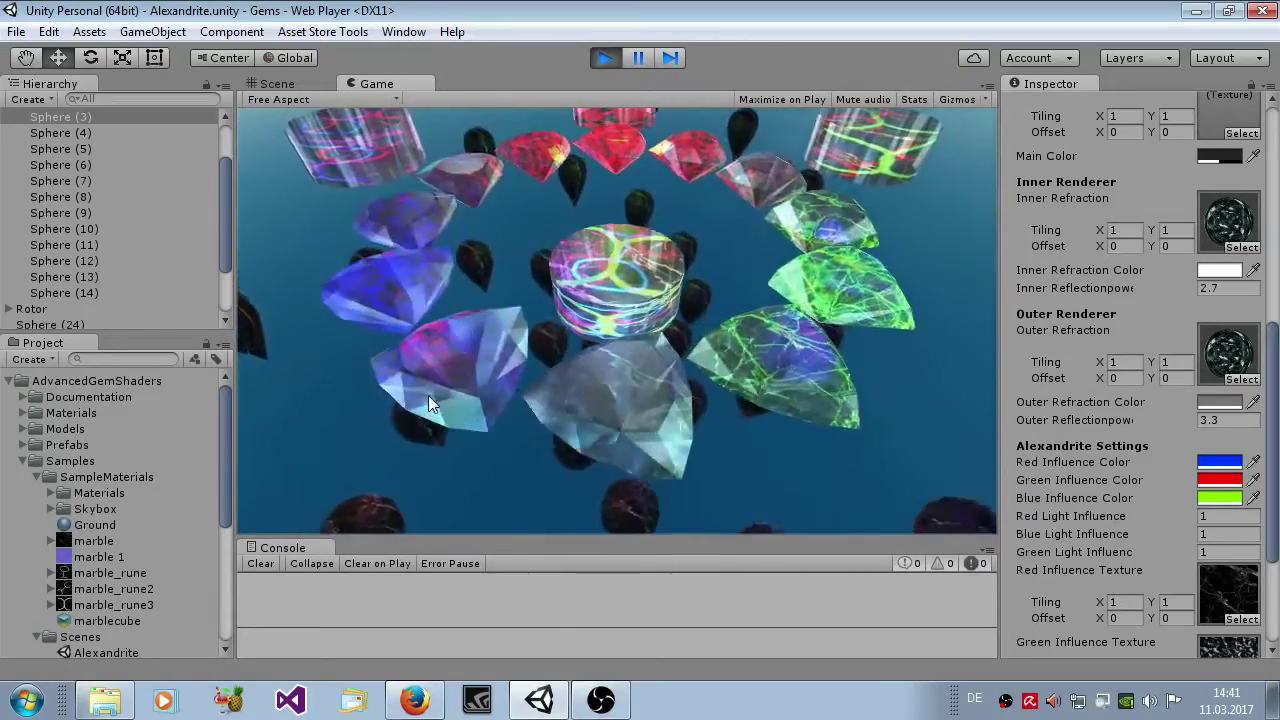
left_click(604, 58)
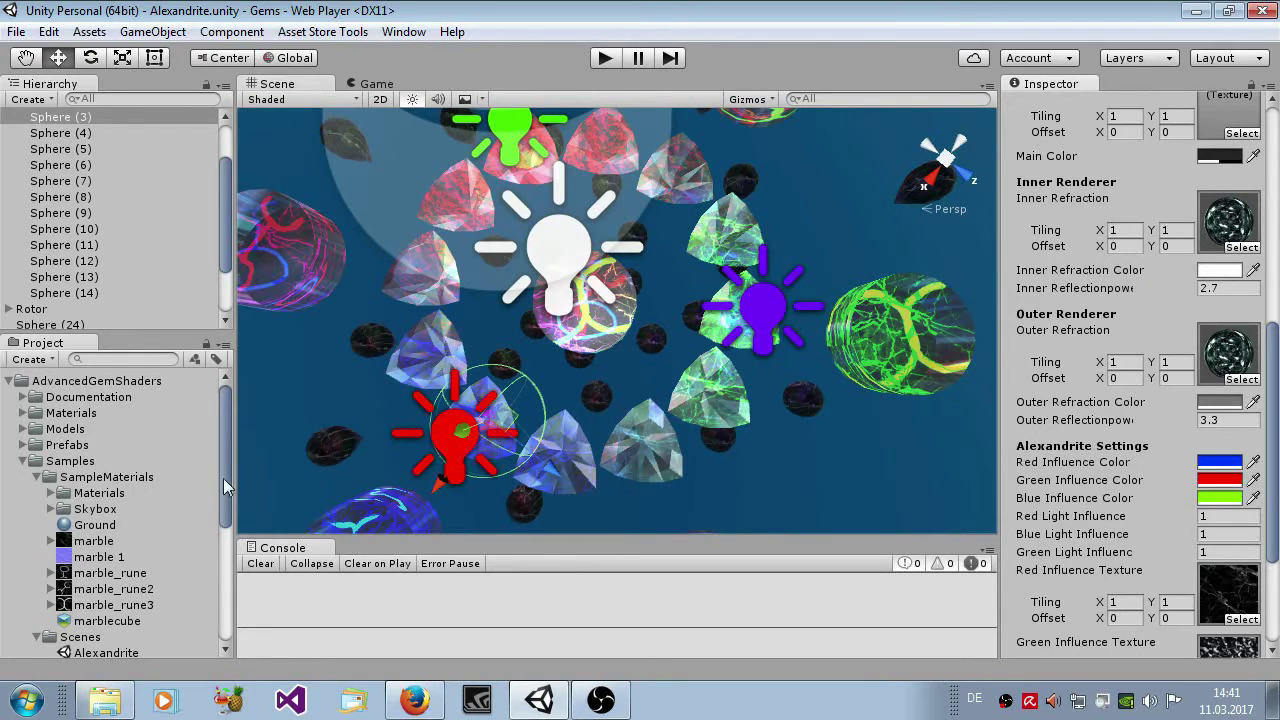
left_click_drag(223, 478, 227, 578)
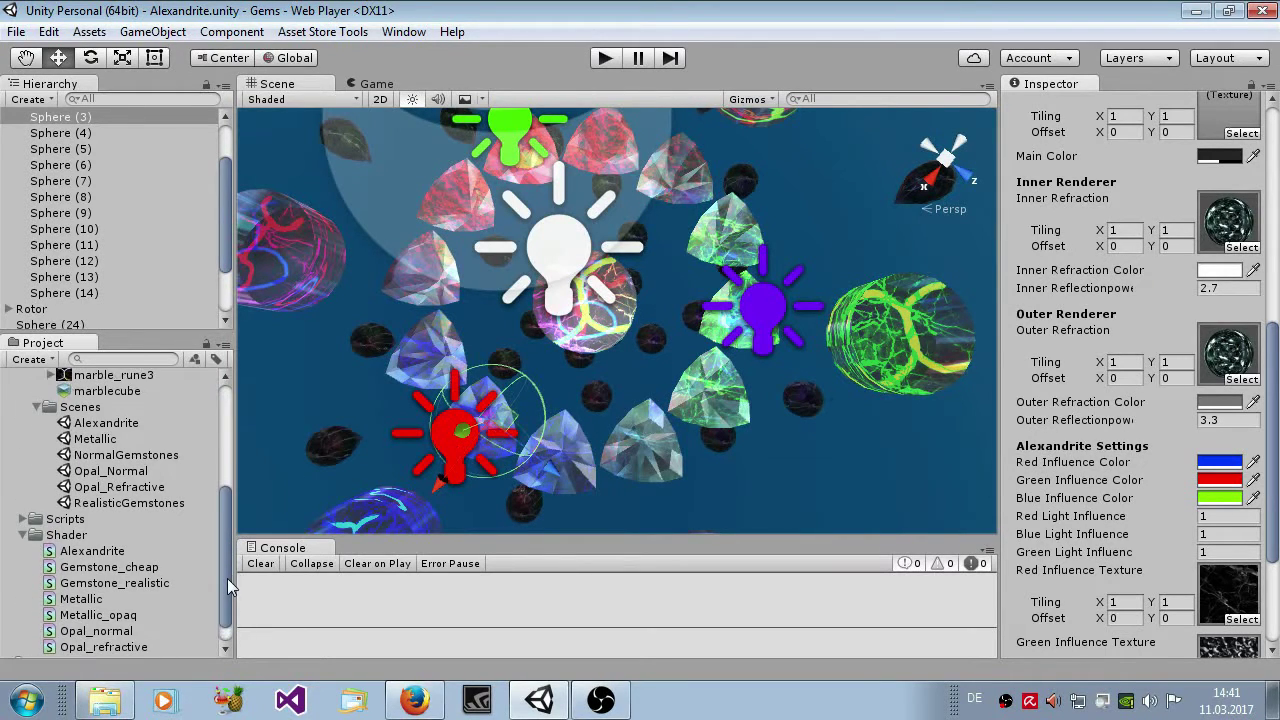
Open the Opal_Refractive sample scene and select the big blue opal sphere.
double_click(112, 491)
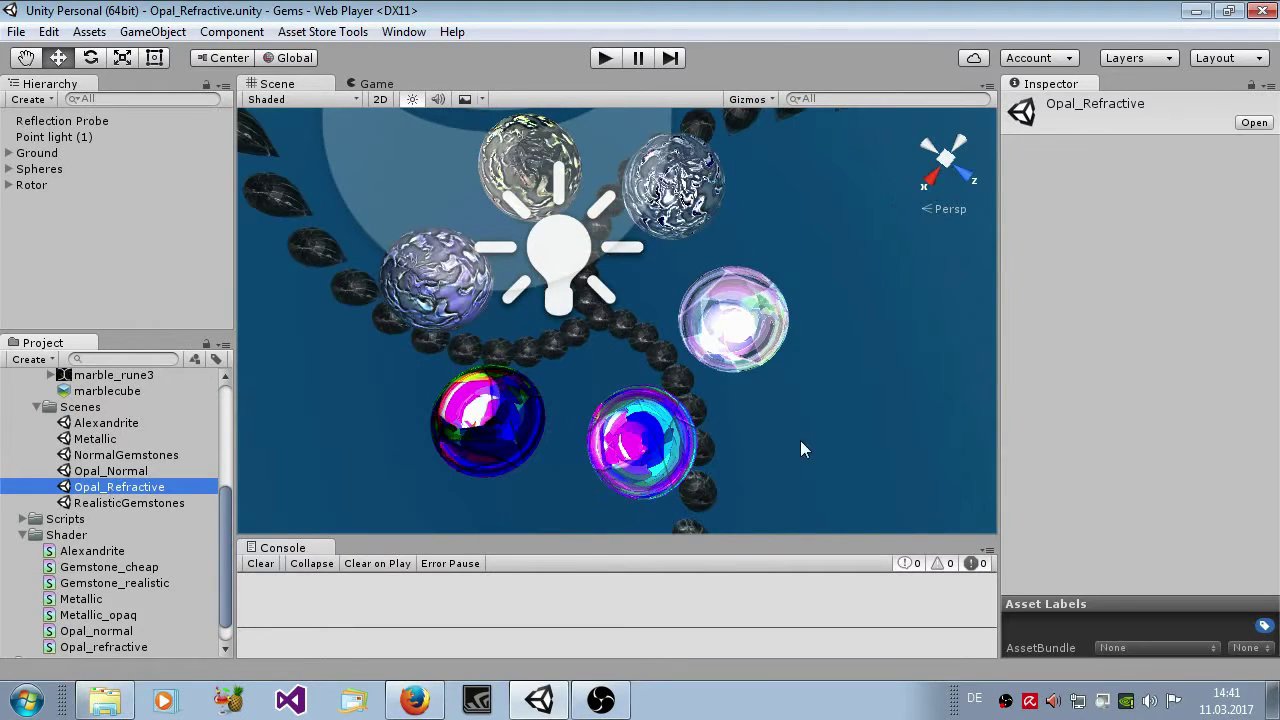
scroll(641, 408, "up", 5)
left_click_drag(609, 391, 543, 366, "alt")
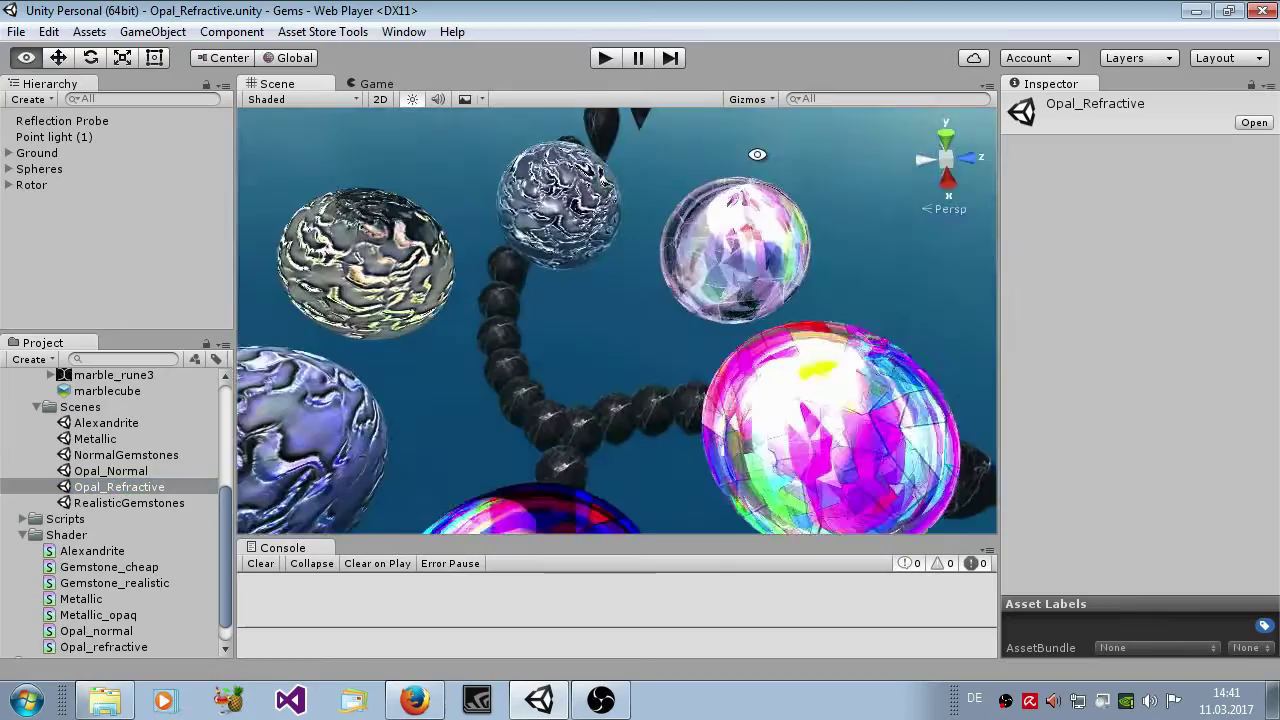
left_click(543, 366)
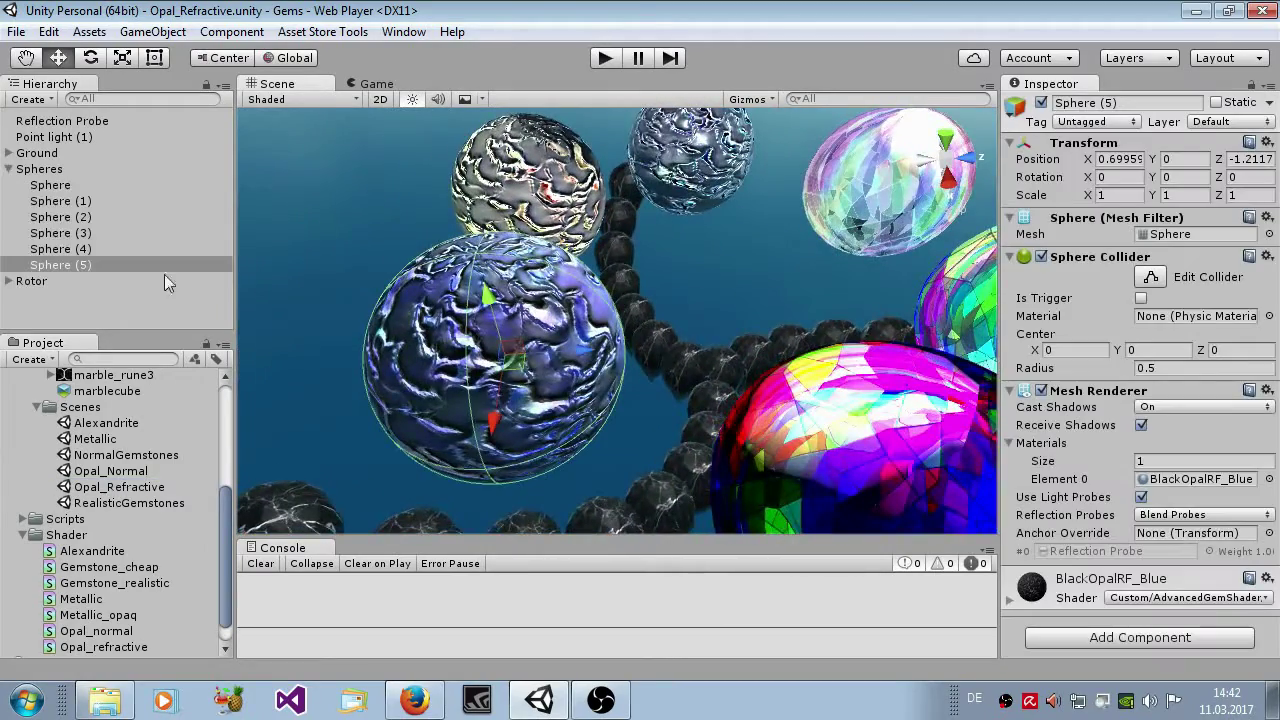
Frame and orbit around Sphere (5), then expand its BlackOpalRF_Blue material properties.
double_click(86, 266)
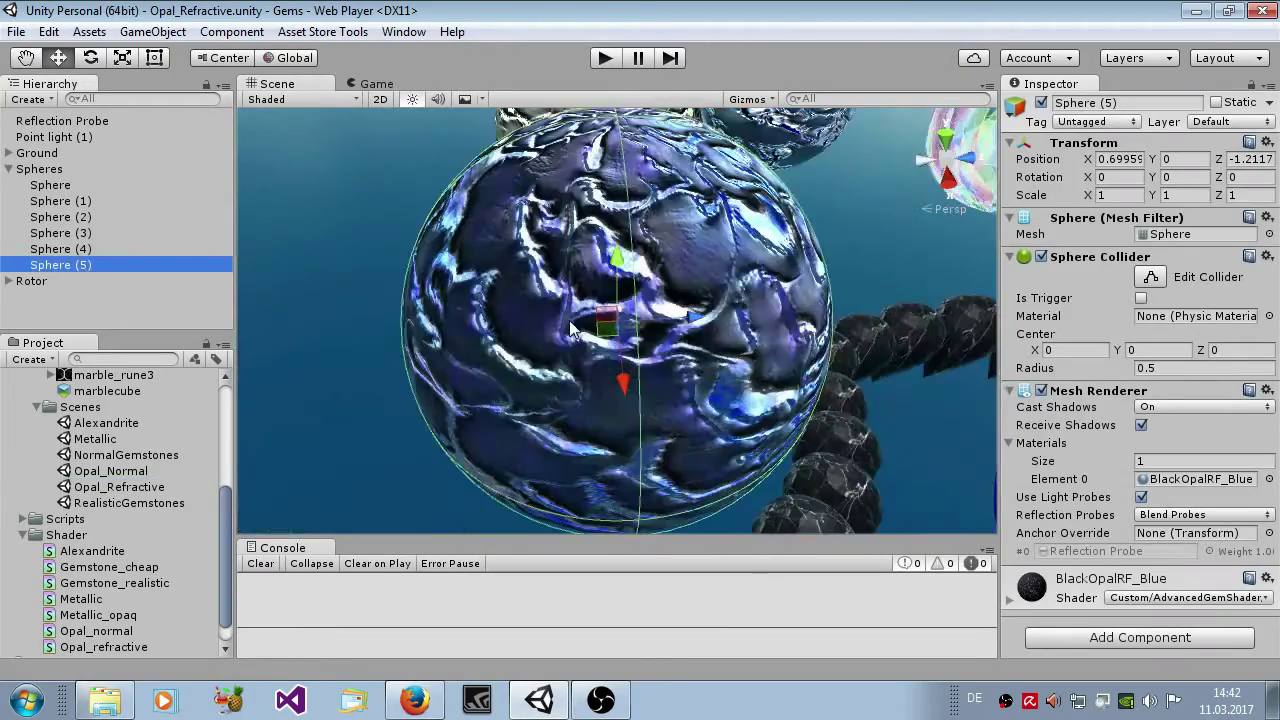
left_click_drag(493, 356, 955, 439, "alt")
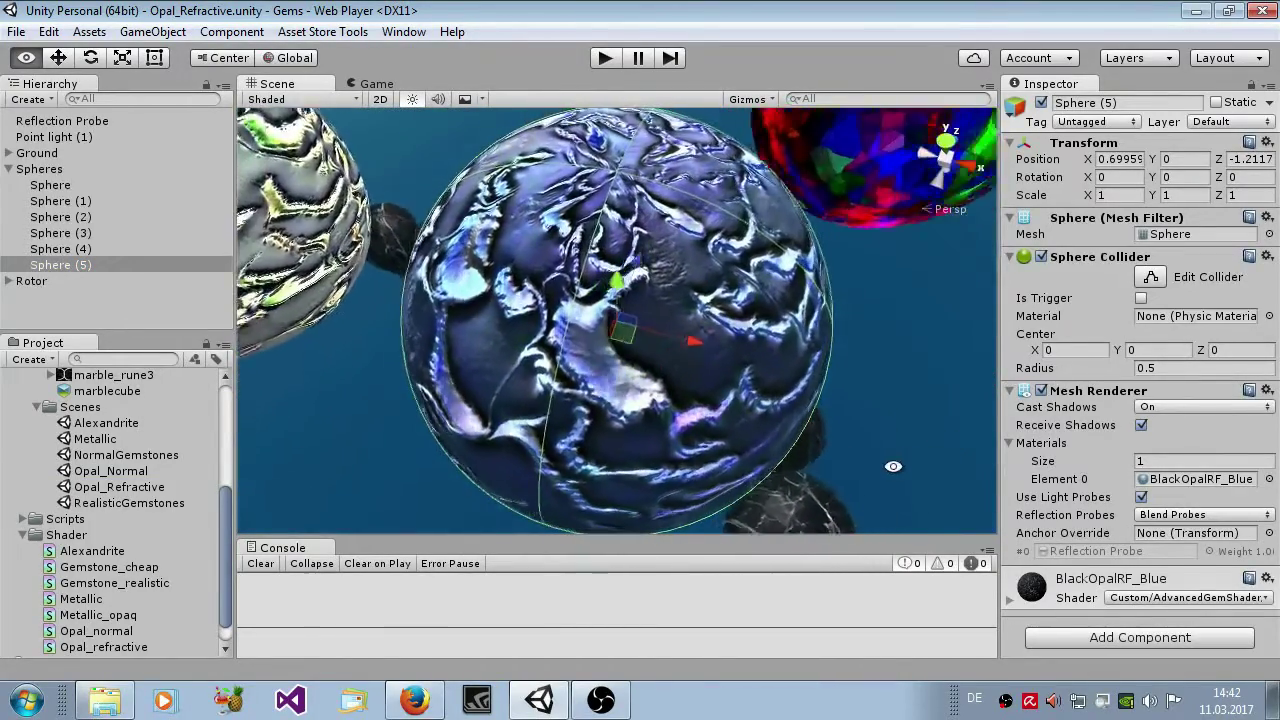
left_click_drag(882, 470, 805, 477, "alt")
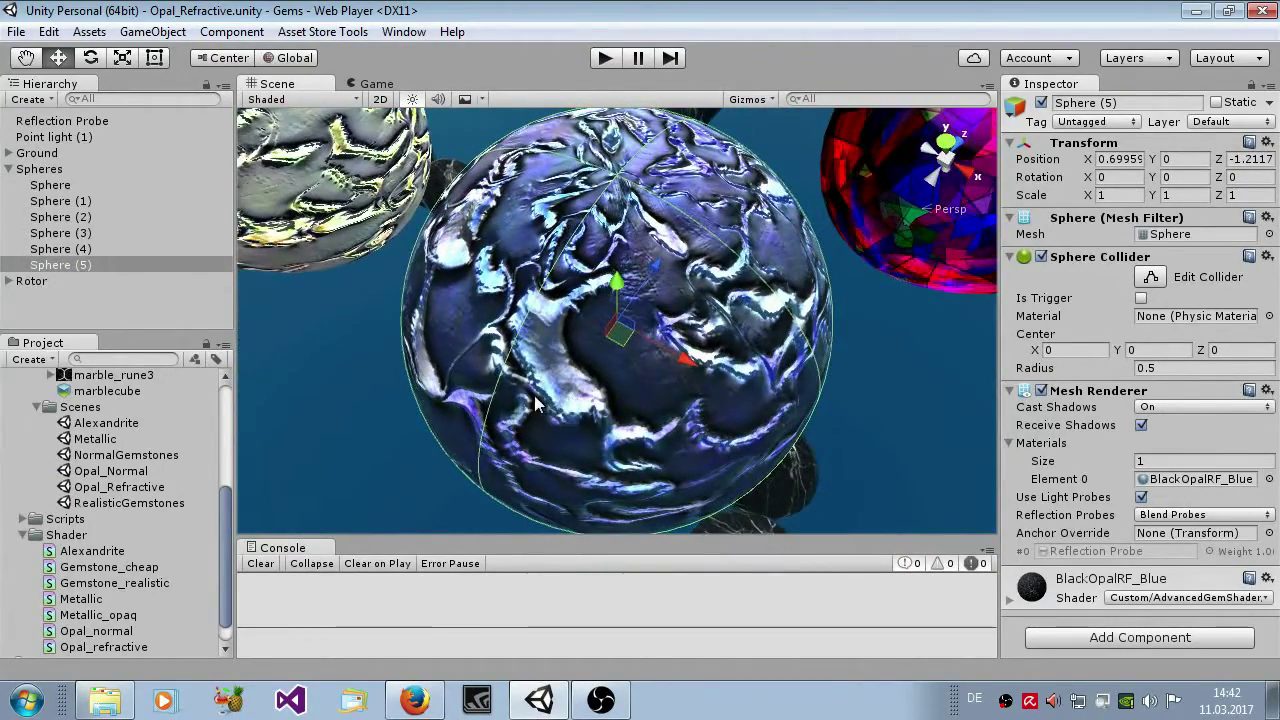
left_click_drag(575, 393, 792, 403, "alt")
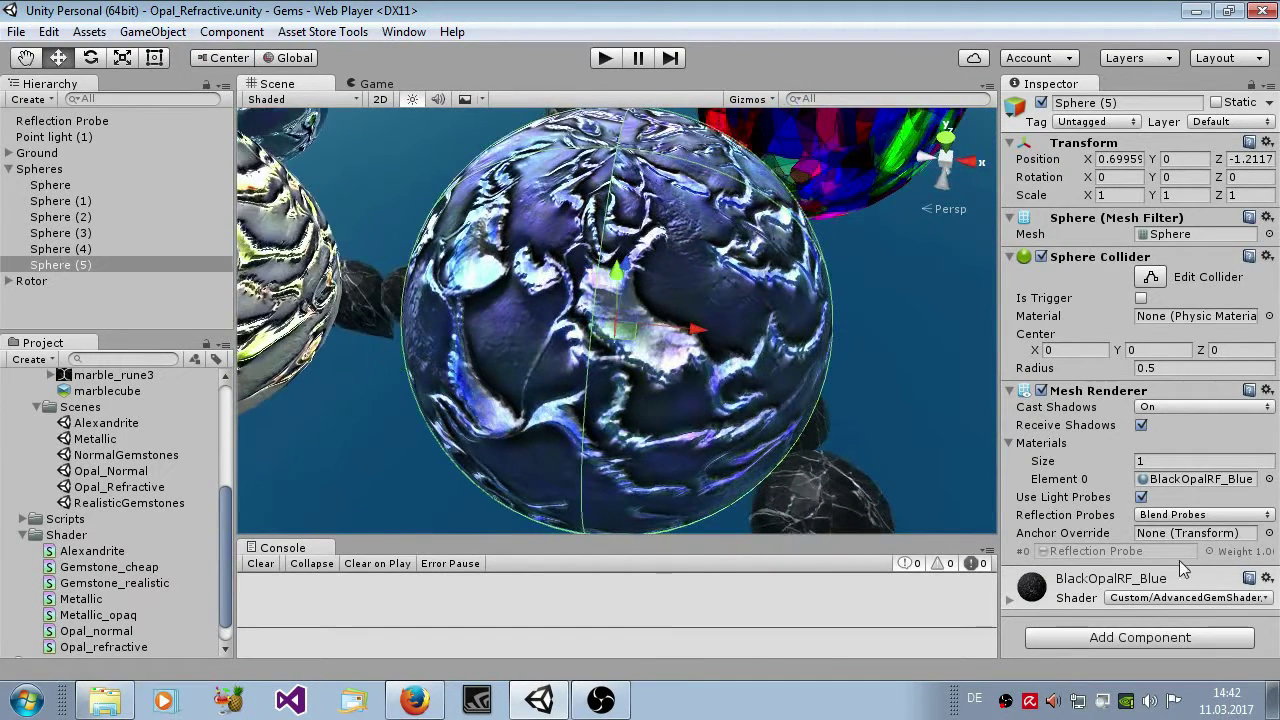
left_click(1010, 598)
scroll(1145, 549, "down", 10)
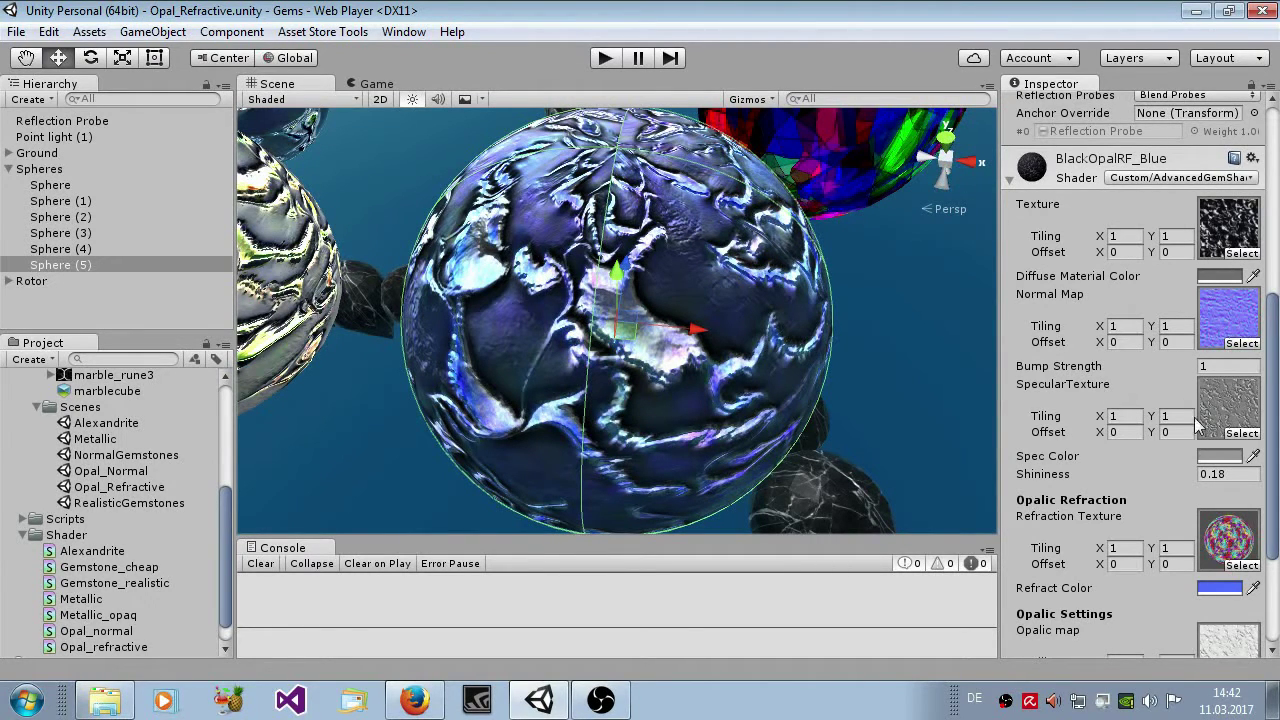
Raise the opal material's Shininess to 0.33.
scroll(1165, 463, "down", 2)
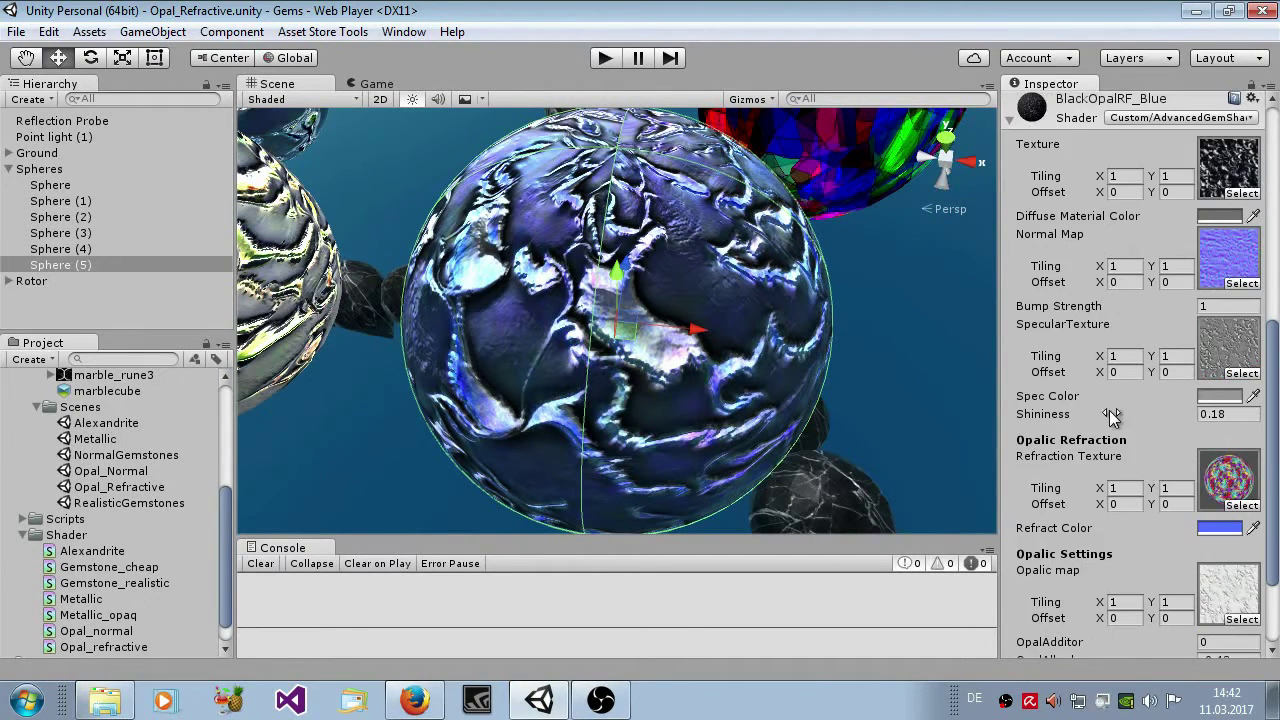
mouse_move(1108, 417)
left_mouse_down()
mouse_move(1135, 412)
mouse_move(1116, 418)
left_mouse_up()
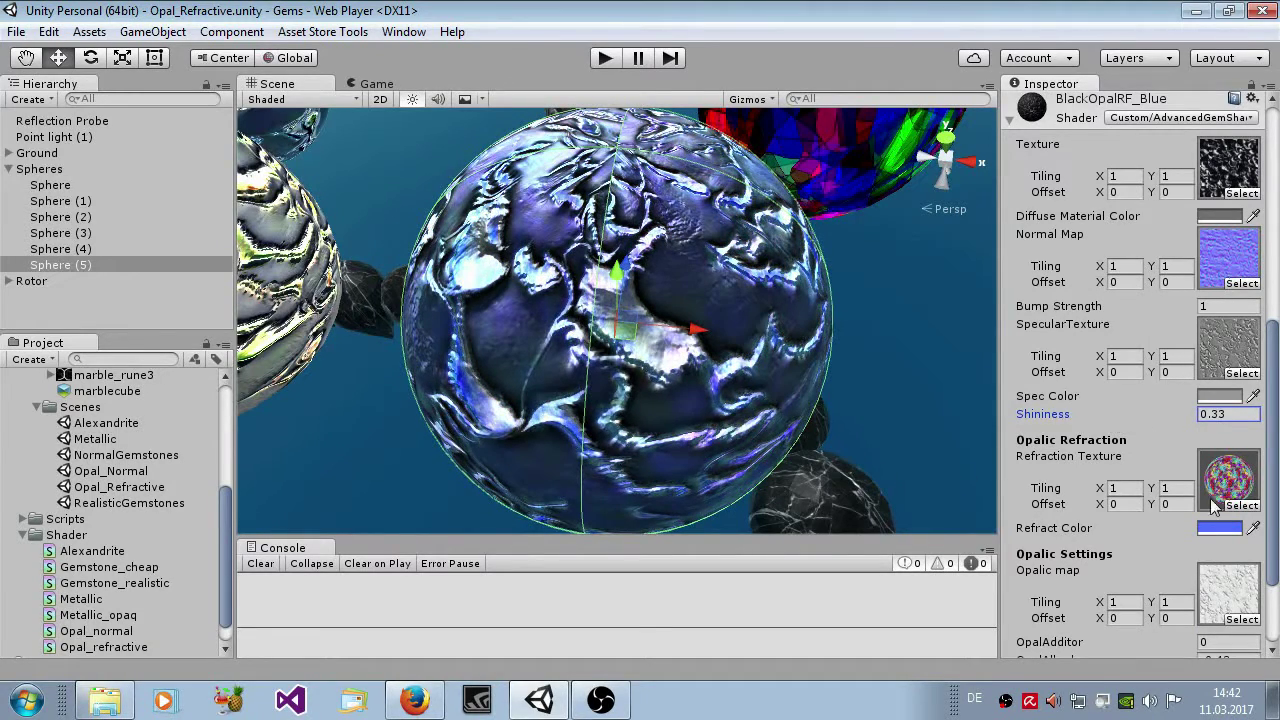
scroll(1184, 461, "down", 4)
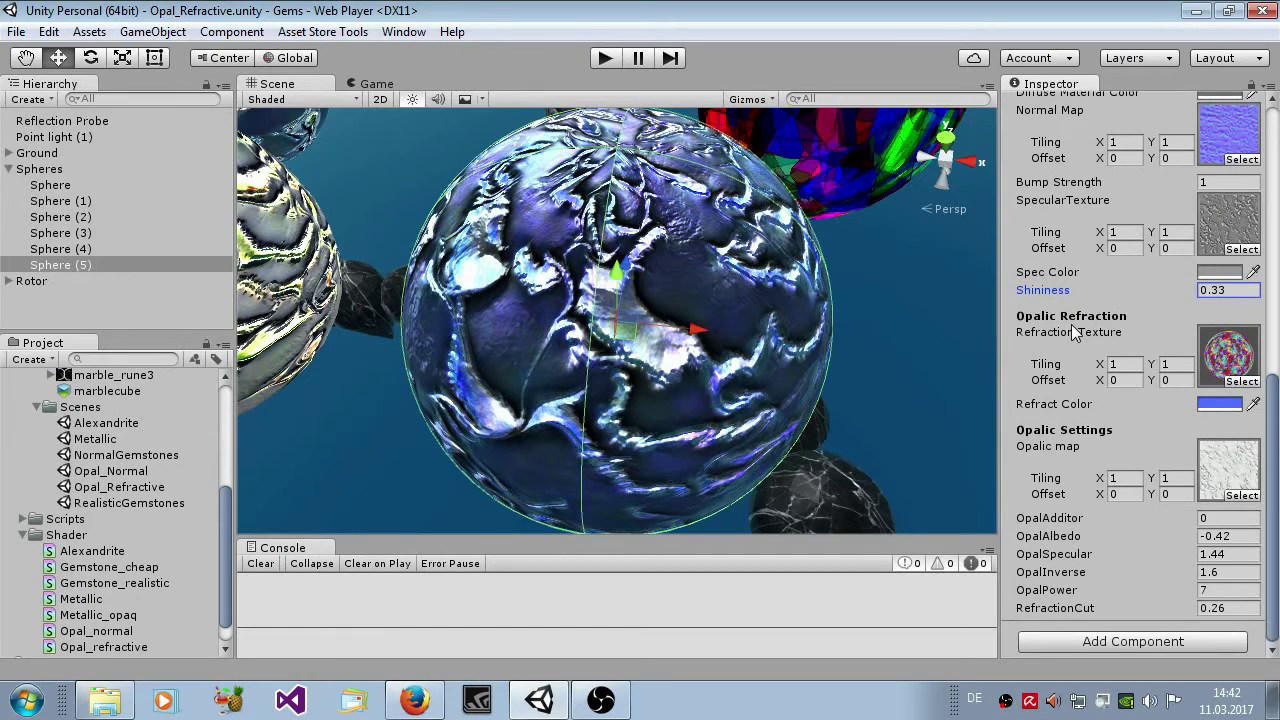
Compare rainbowmap, marblecube and refractions cubemaps for refraction, keeping rainbowmap_1.
left_click(1243, 383)
left_click(922, 232)
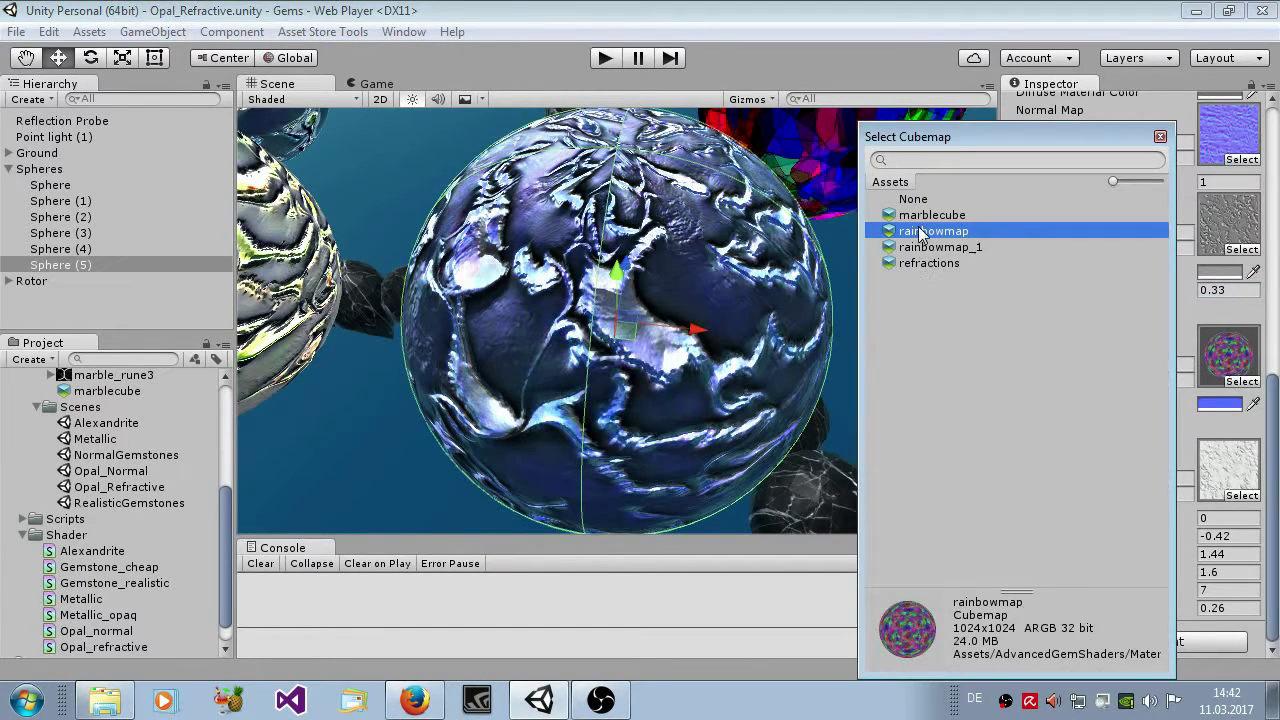
left_click(924, 215)
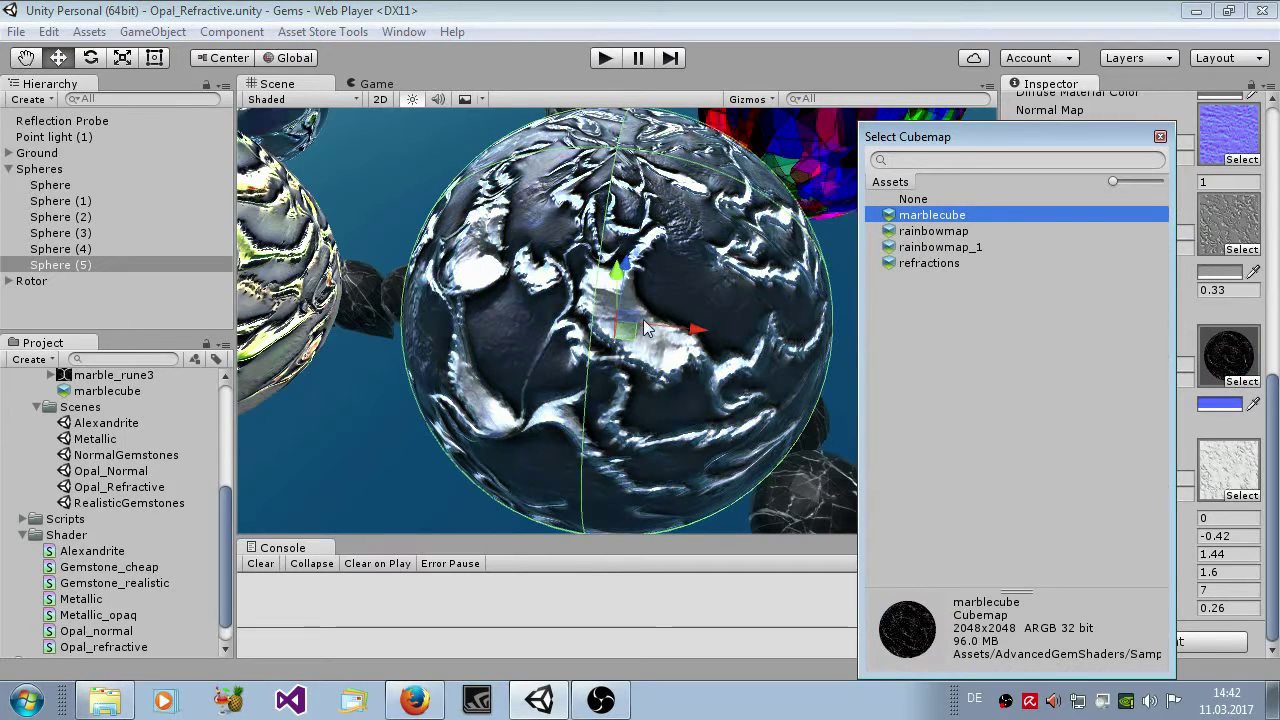
left_click(930, 262)
left_click(930, 249)
double_click(930, 255)
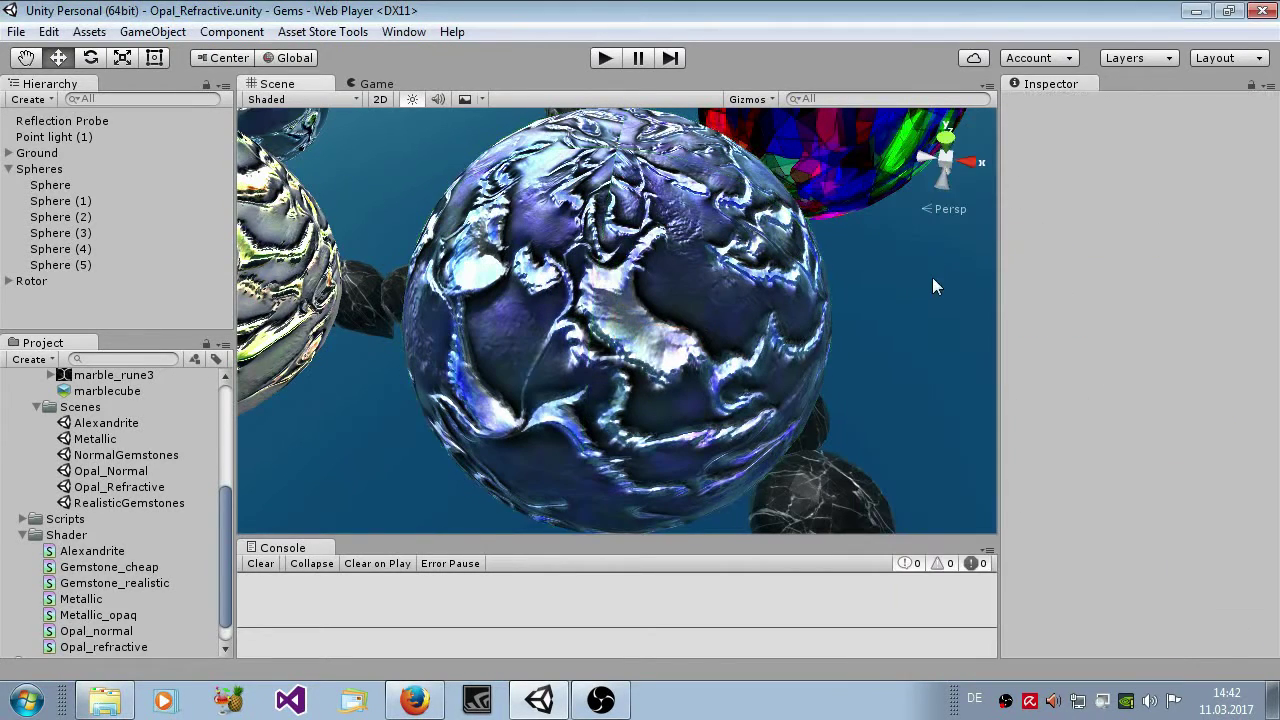
Lighten the Refract Color from 526FFF to 5F7BFF.
scroll(1210, 480, "down", 5)
scroll(1210, 480, "down", 4)
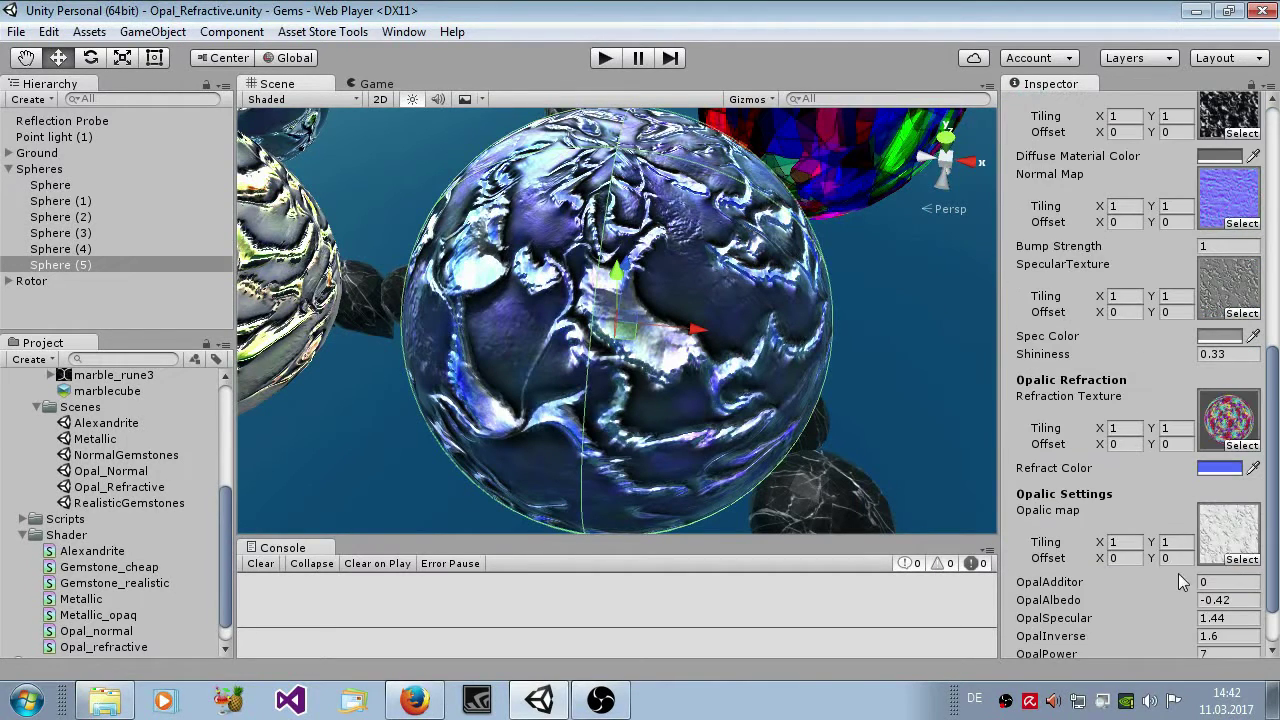
left_click(1210, 405)
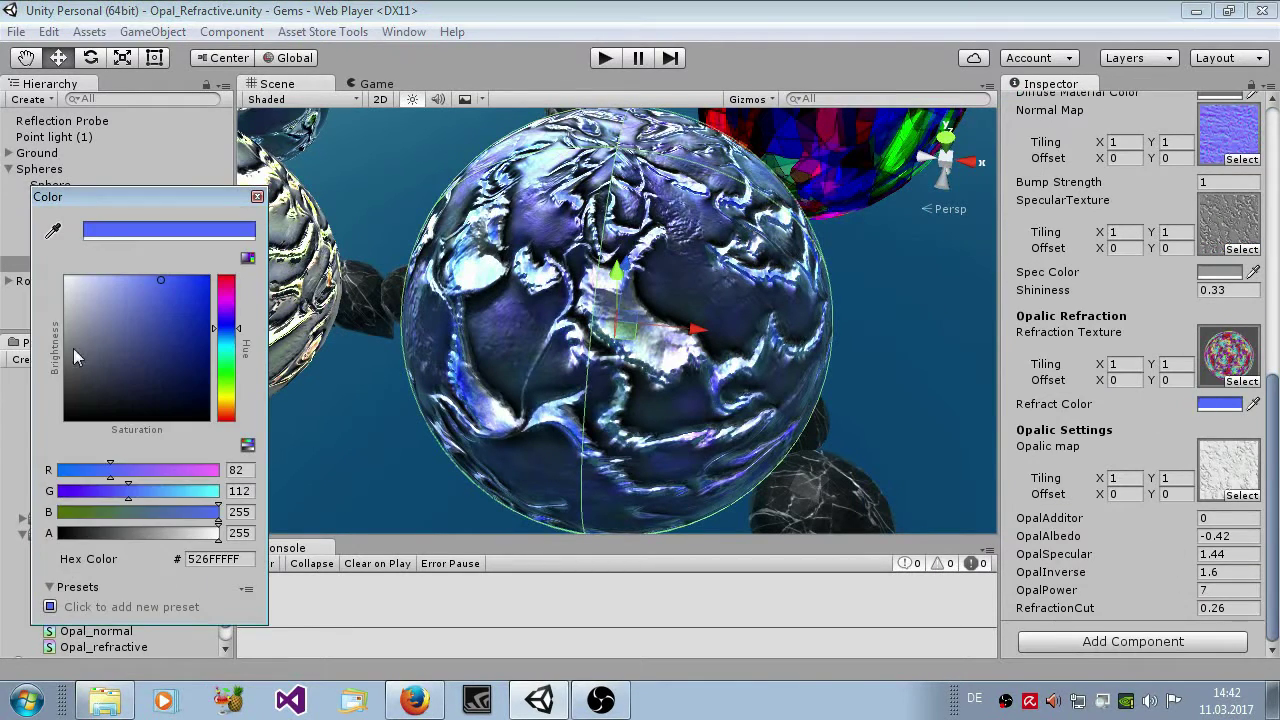
mouse_move(73, 348)
left_mouse_down()
mouse_move(51, 291)
mouse_move(101, 266)
mouse_move(5, 282)
mouse_move(90, 280)
mouse_move(150, 300)
mouse_move(121, 232)
mouse_move(195, 210)
mouse_move(153, 214)
left_mouse_up()
left_click(257, 196)
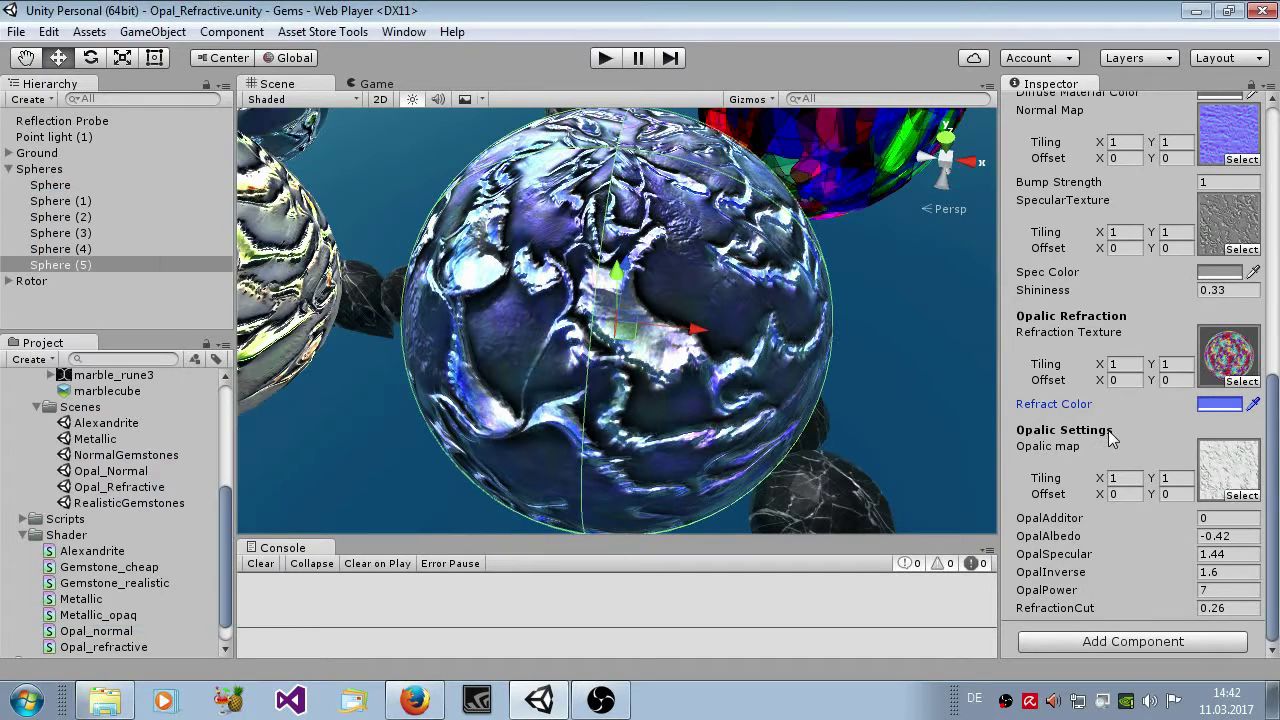
Locate the Opalic map texture, inspect Black Marble_OCC's import settings, then reselect Sphere (5).
left_click(1236, 482)
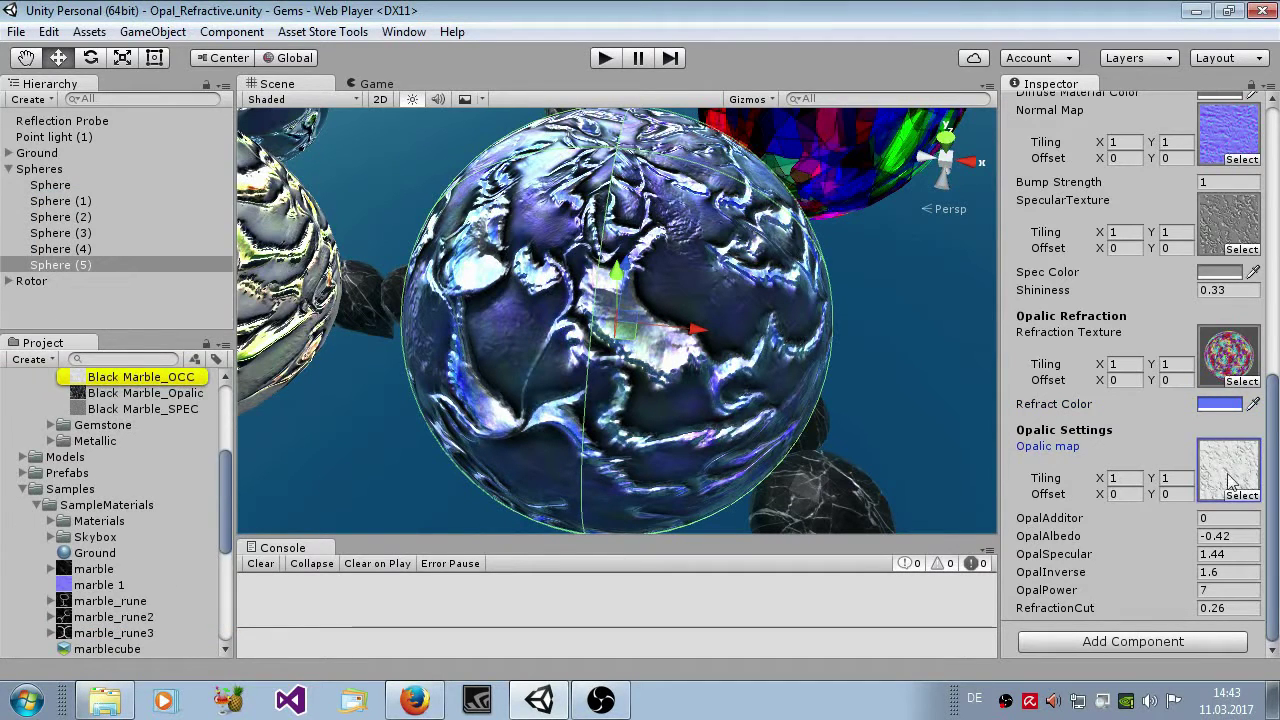
left_click(166, 378)
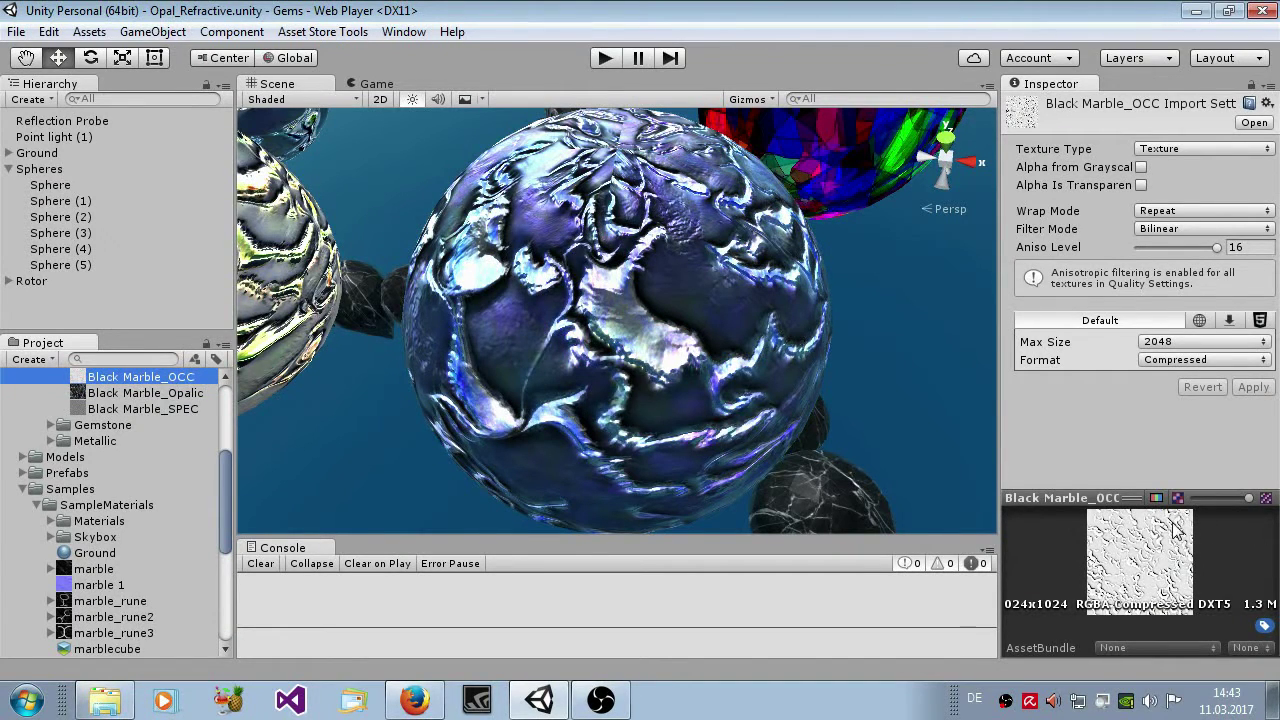
left_click(632, 354)
Adjust the opal material's OpalAdditor, then set it to 0.
scroll(1110, 462, "down", 4)
scroll(1115, 468, "down", 5)
scroll(1215, 490, "down", 2)
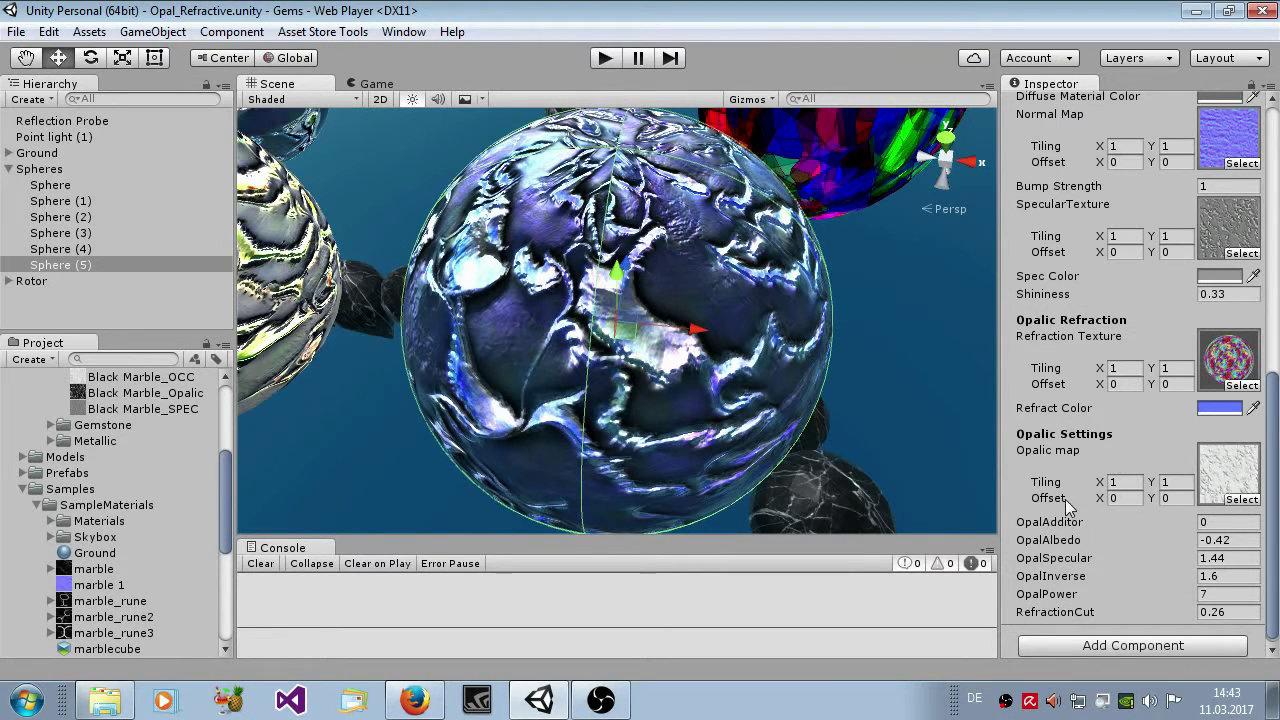
left_click_drag(1057, 523, 1117, 530)
left_click_drag(1226, 521, 1162, 518)
type("0")
Set OpalAlbedo to -0.31 and OpalInverse to 1.85, and begin retyping OpalPower as 7.
mouse_move(1078, 546)
left_mouse_down()
mouse_move(1139, 545)
mouse_move(1084, 549)
mouse_move(1112, 550)
left_mouse_up()
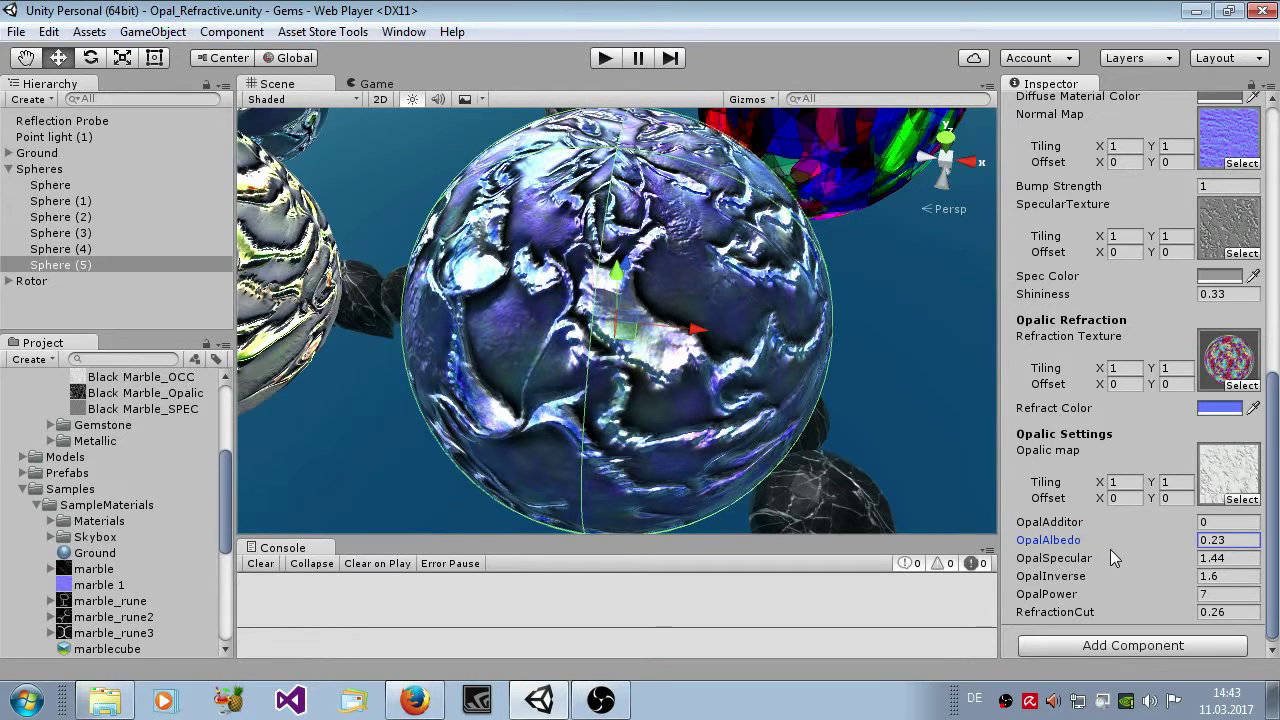
scroll(1155, 311, "up", 3)
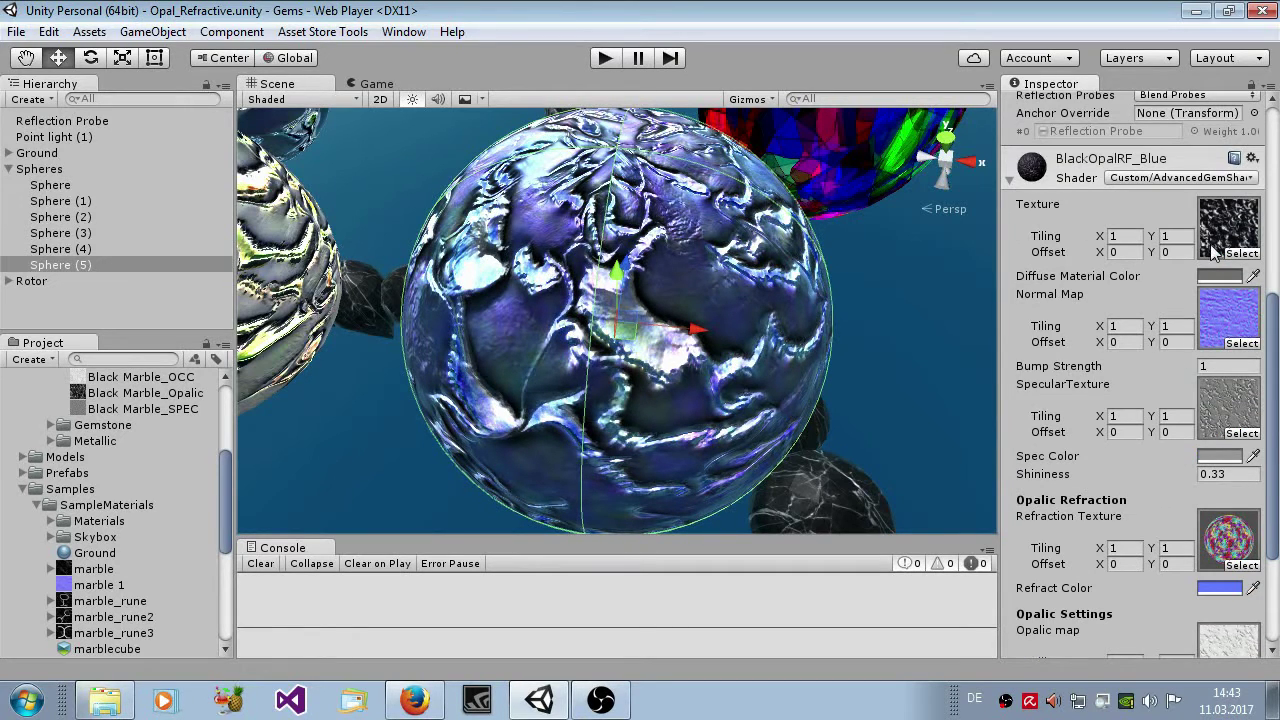
scroll(1213, 252, "down", 3)
mouse_move(1066, 550)
left_mouse_down()
mouse_move(1082, 540)
mouse_move(1065, 542)
left_mouse_up()
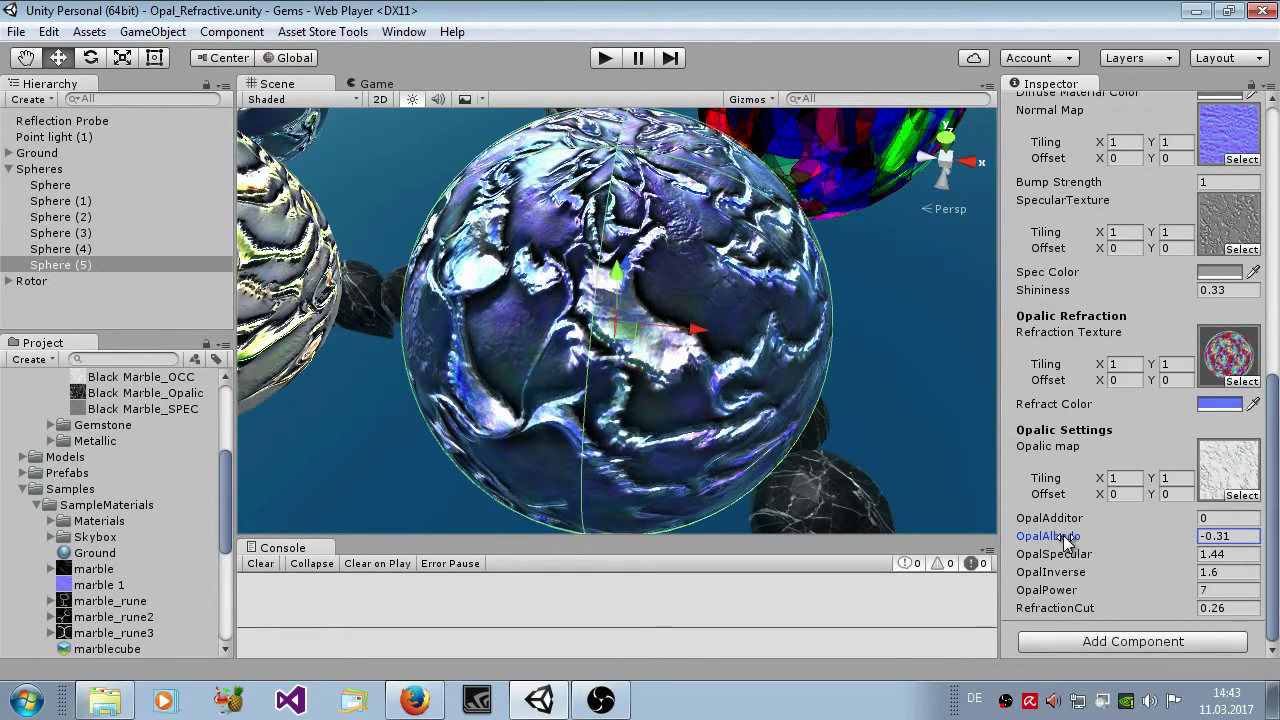
left_click(1050, 558)
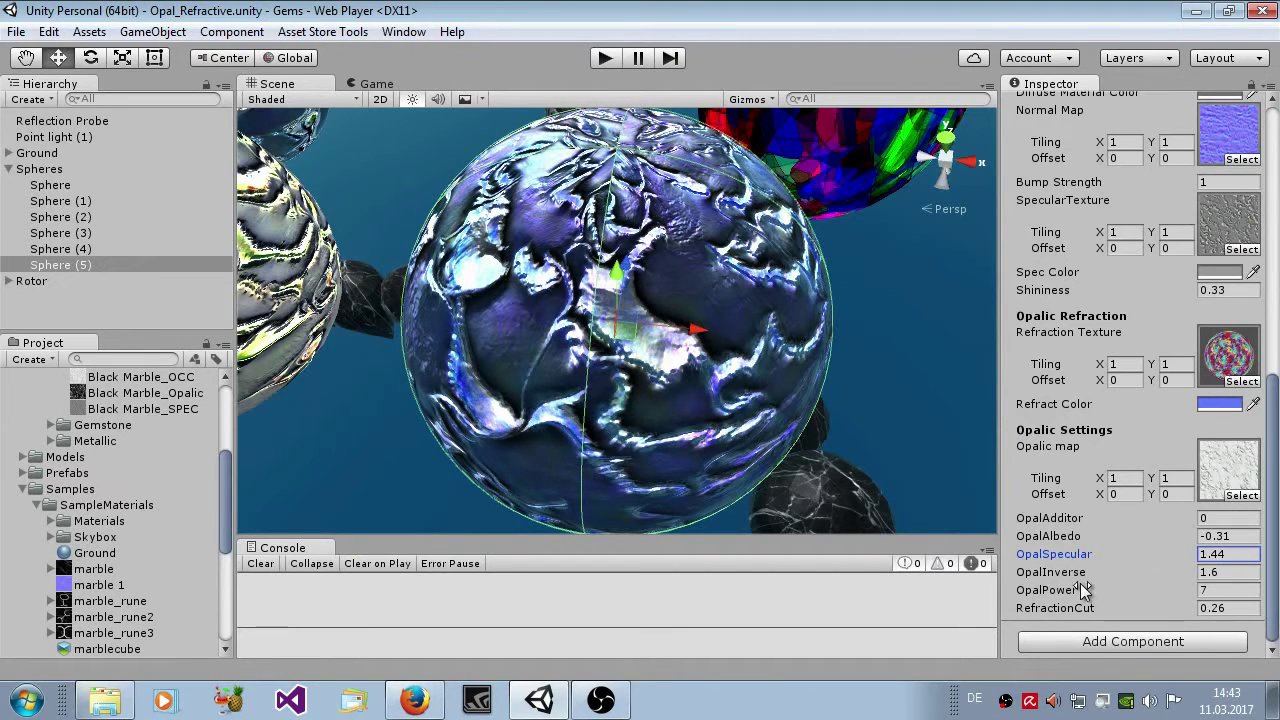
mouse_move(1062, 576)
left_mouse_down()
mouse_move(1134, 574)
mouse_move(902, 571)
mouse_move(1123, 562)
mouse_move(1099, 559)
mouse_move(1075, 569)
mouse_move(1075, 586)
mouse_move(1240, 576)
mouse_move(1090, 558)
mouse_move(347, 587)
mouse_move(1224, 591)
left_mouse_up()
left_click(1247, 590)
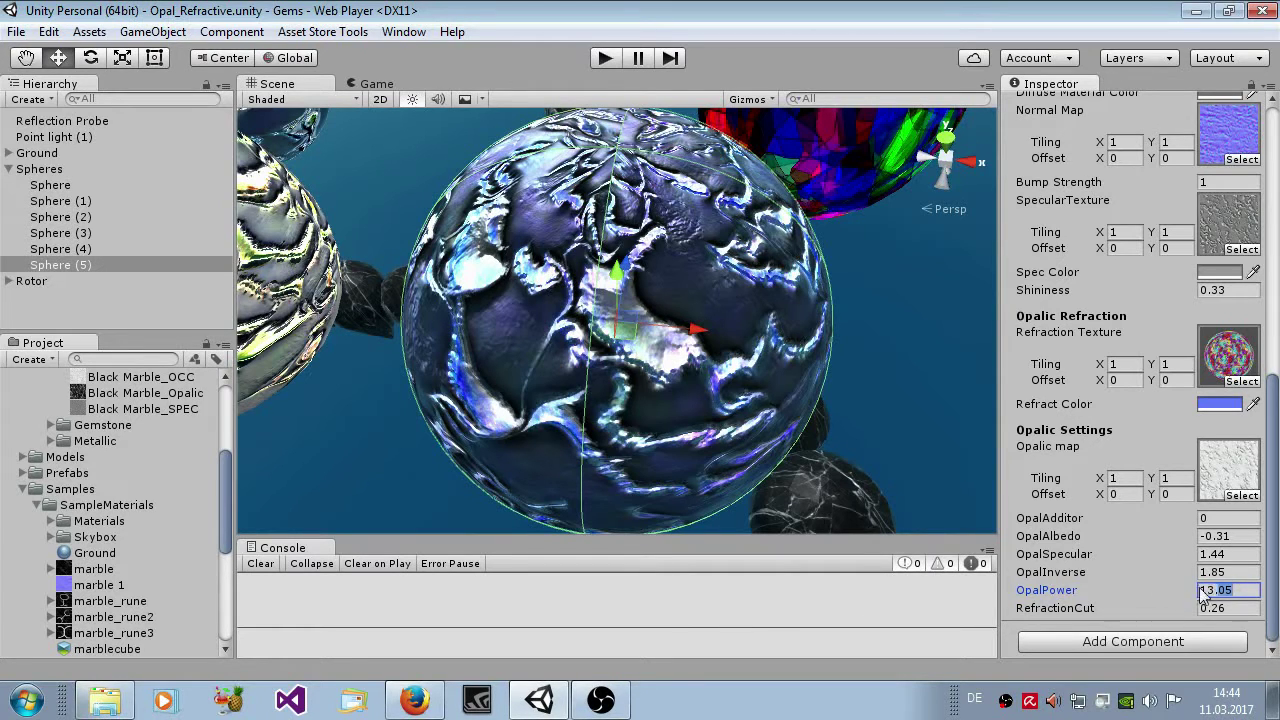
Set OpalPower to 7 and enter 0.24 for RefractionCut.
type("7")
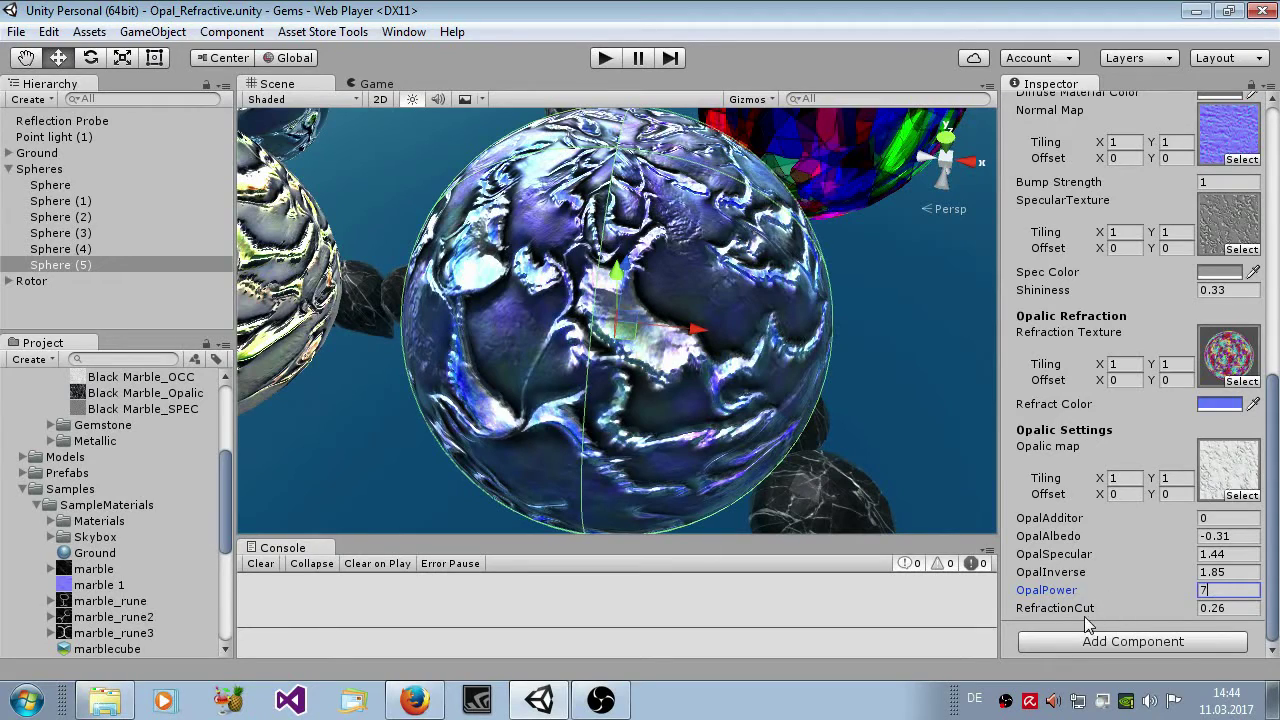
key("Tab")
type("0.2")
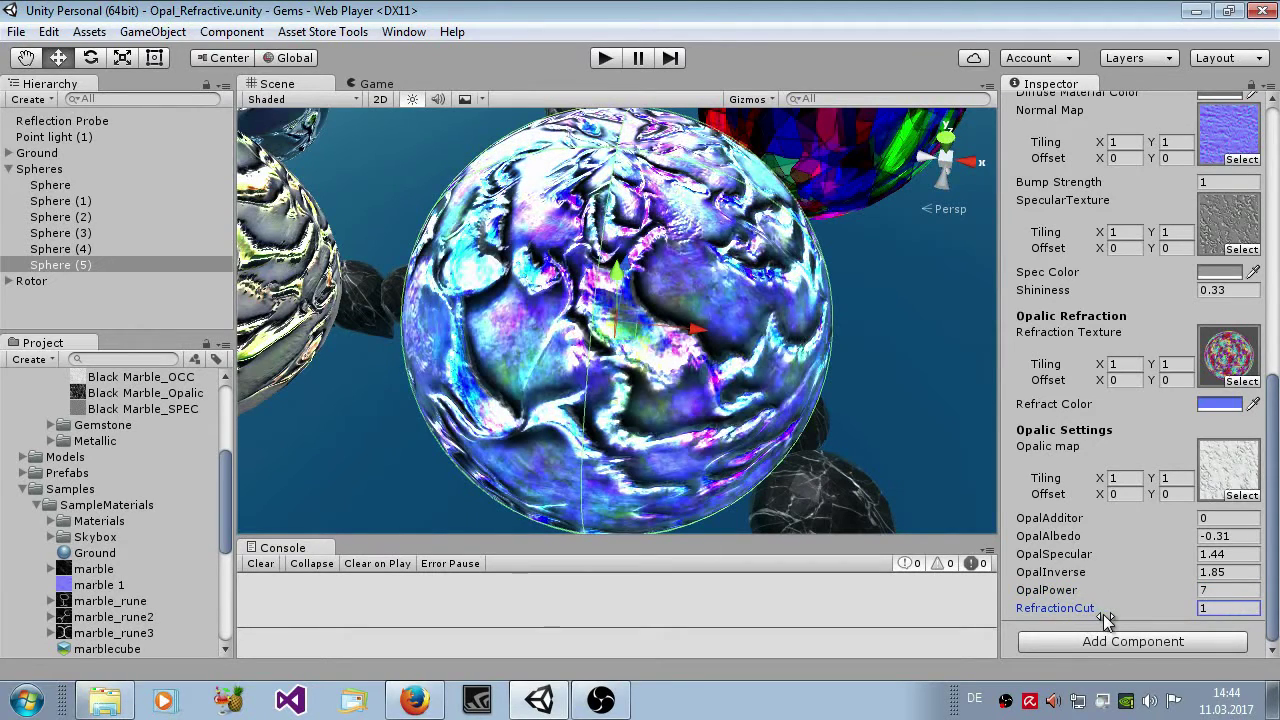
key("BackSpace")
type("48")
key("BackSpace")
key("BackSpace")
type("24")
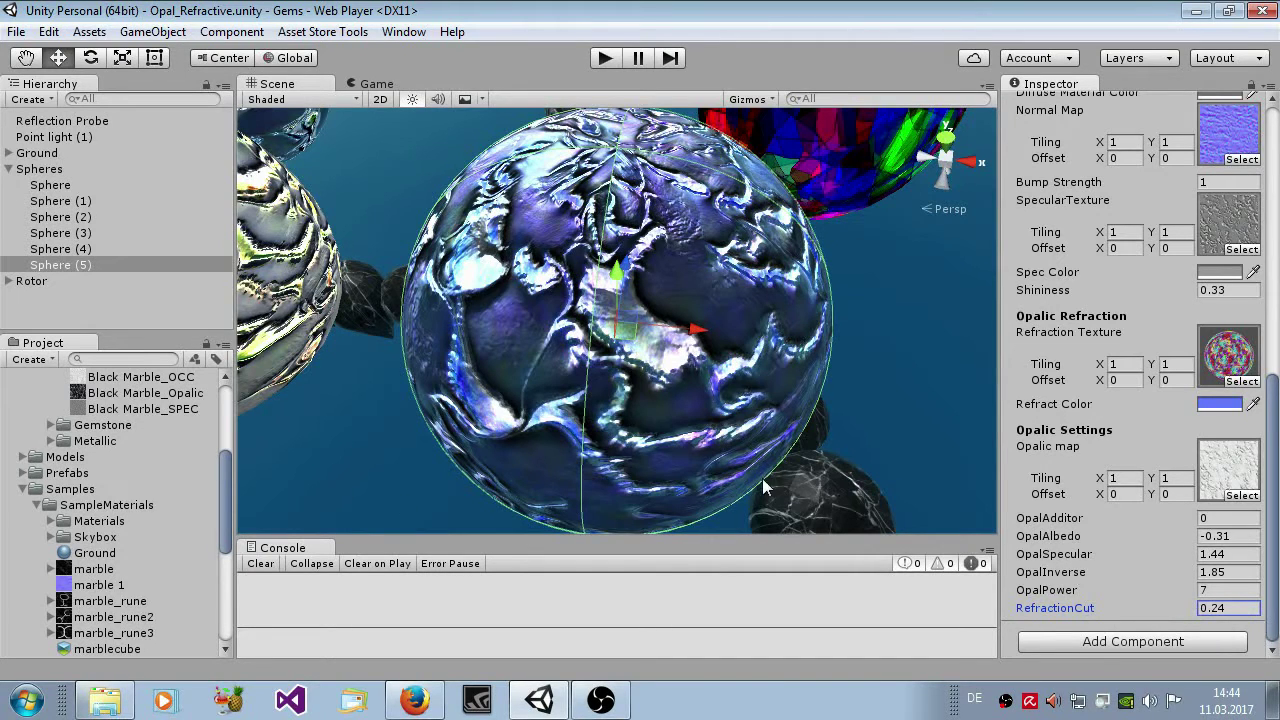
Inspect the opal sphere up close while scrubbing RefractionCut to 0, then up to 0.12.
scroll(674, 437, "up", 4)
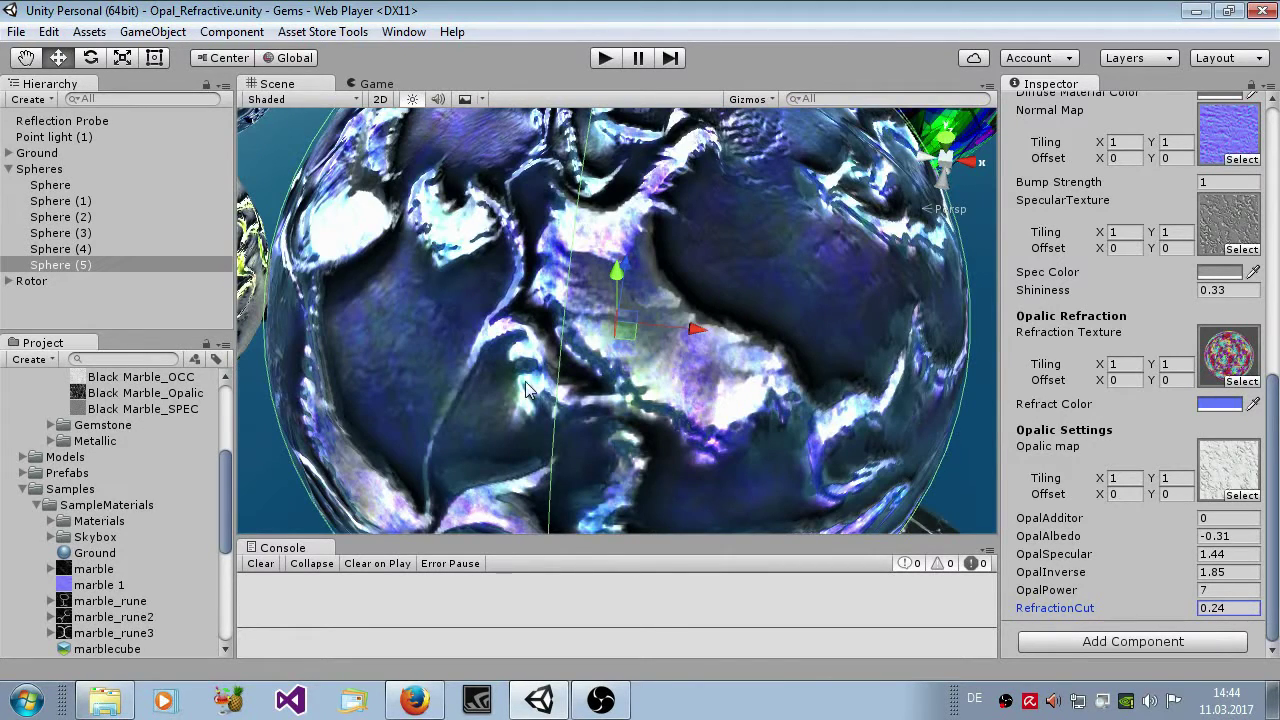
mouse_move(482, 379)
left_mouse_down("alt")
mouse_move(721, 423)
mouse_move(470, 400)
left_mouse_up("alt")
left_click_drag(1135, 610, 1126, 610)
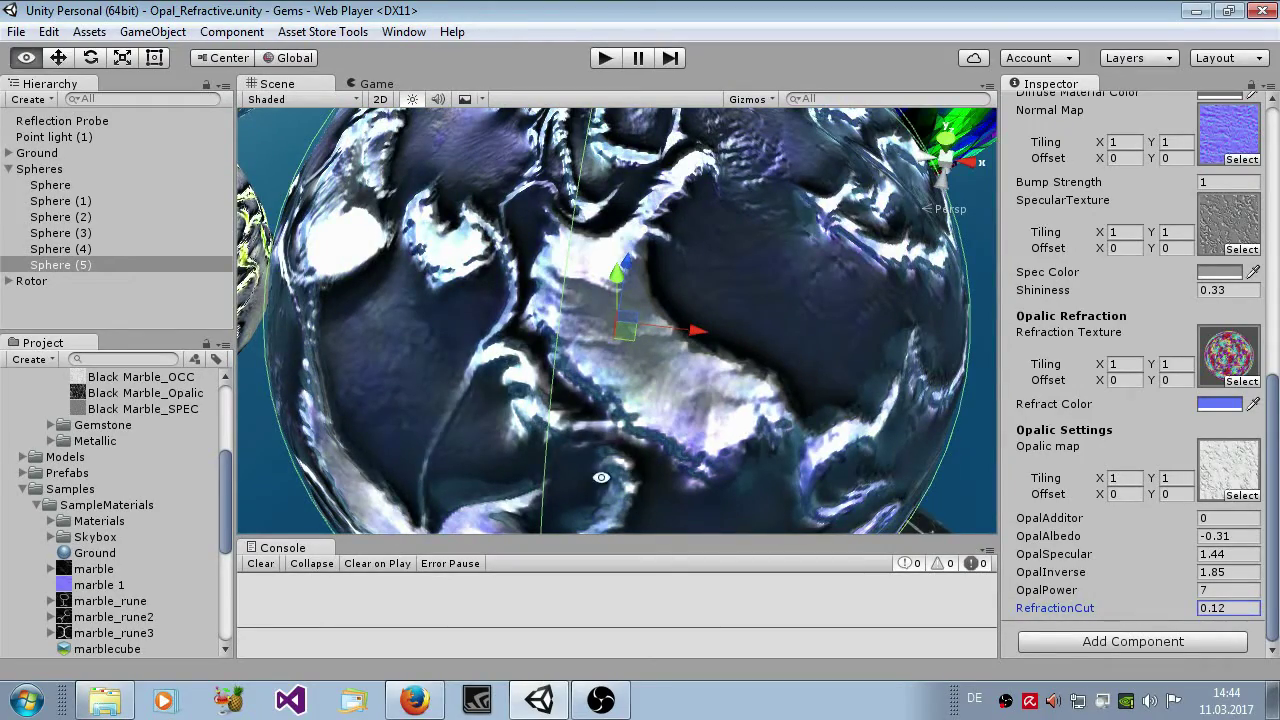
left_click_drag(602, 479, 560, 455, "alt")
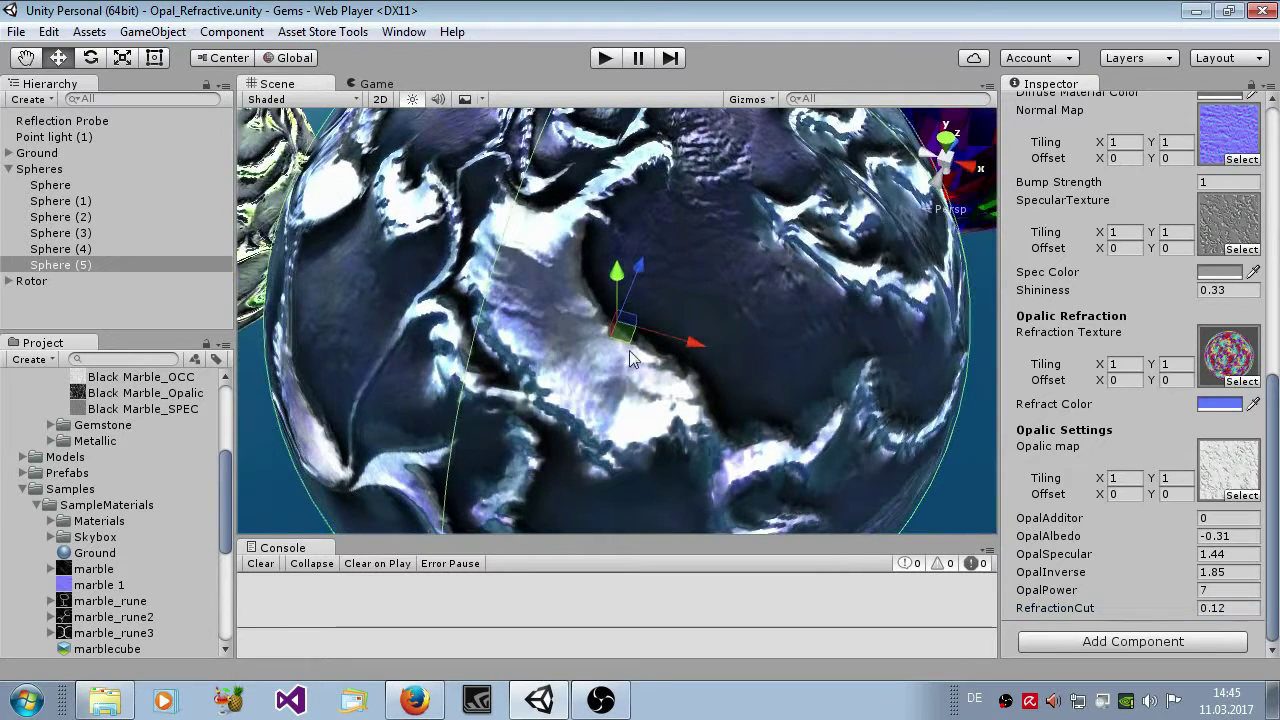
Switch the opal material to the Opal_Normal shader.
scroll(1272, 403, "up", 6)
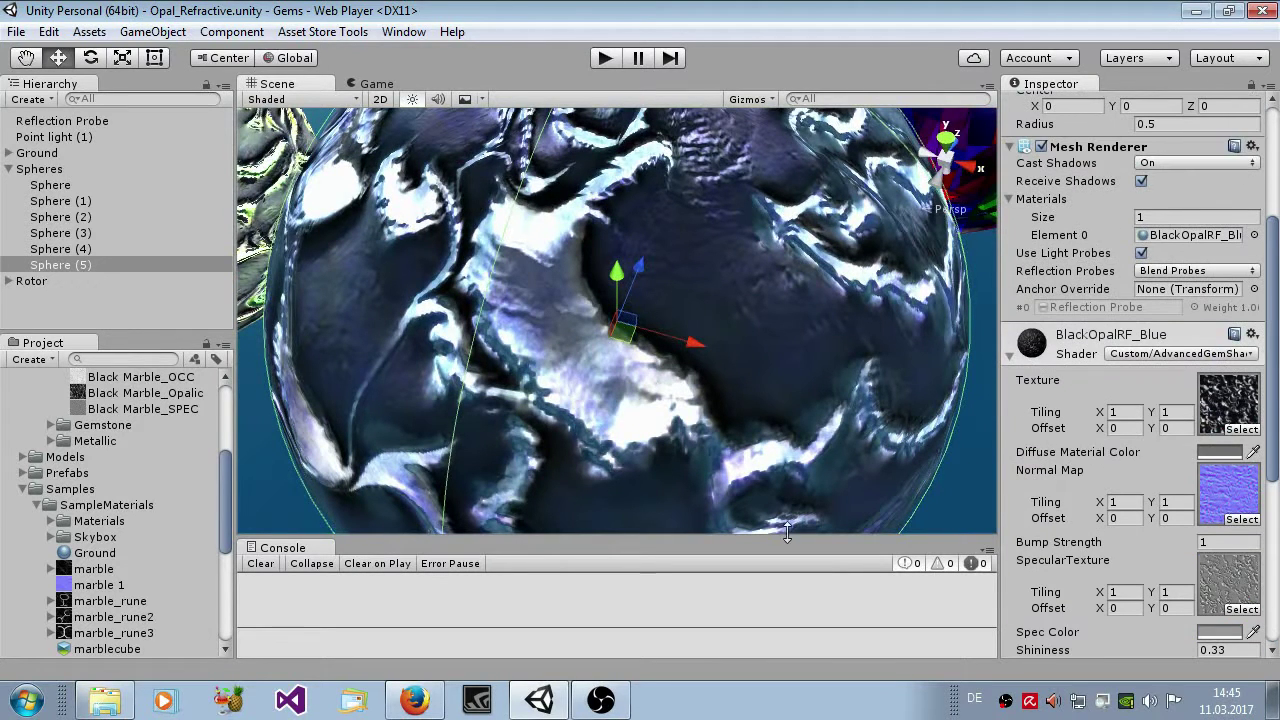
scroll(163, 480, "up", 4)
scroll(163, 480, "down", 7)
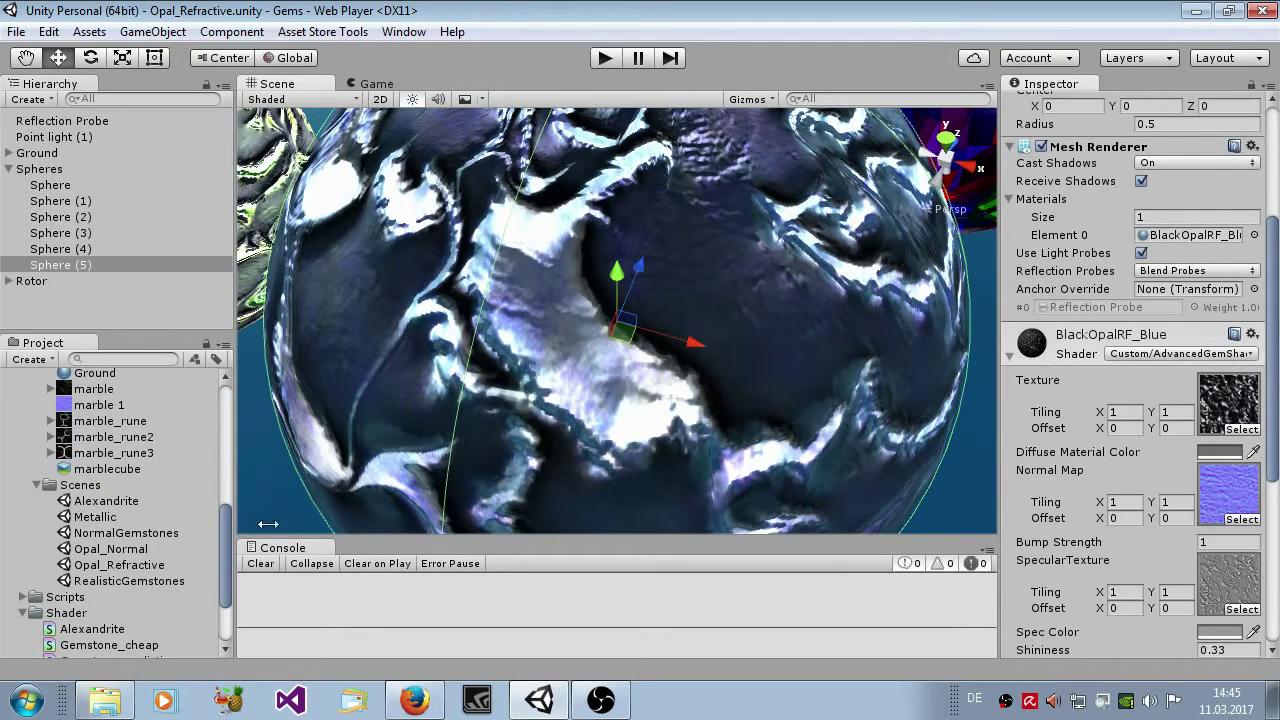
left_click(1193, 355)
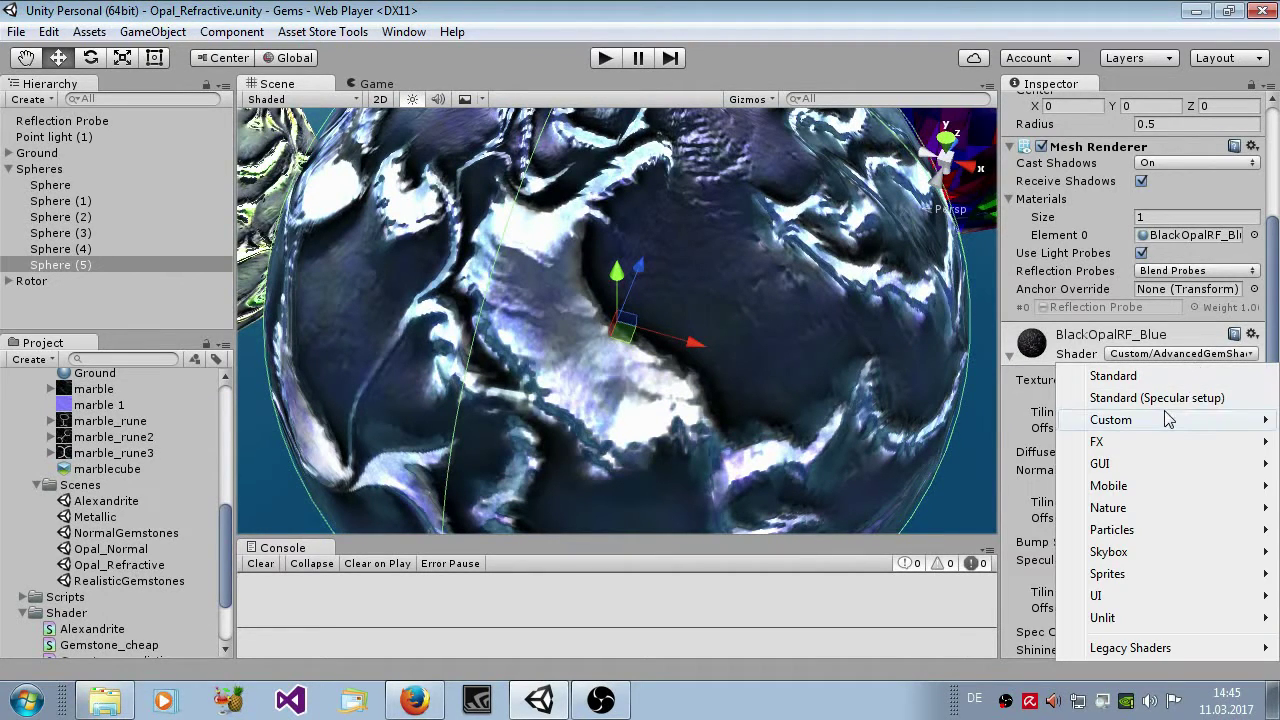
mouse_move(1166, 420)
mouse_move(1000, 420)
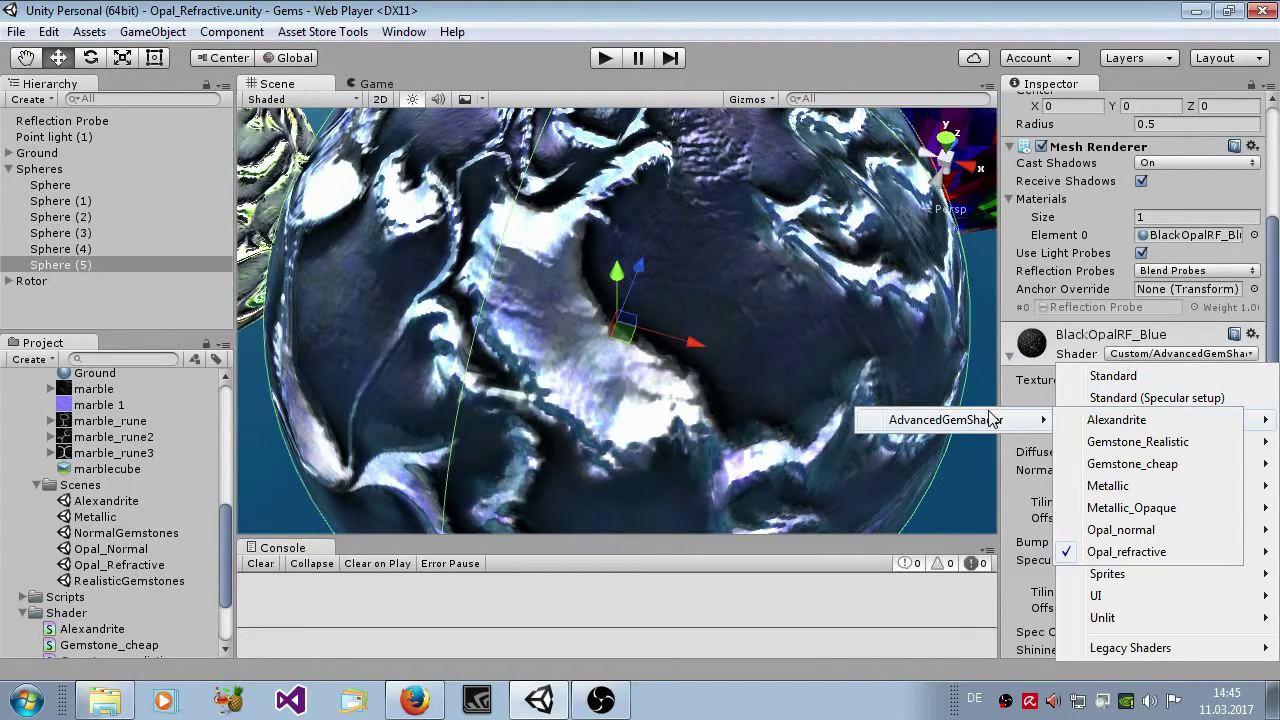
left_click(1121, 530)
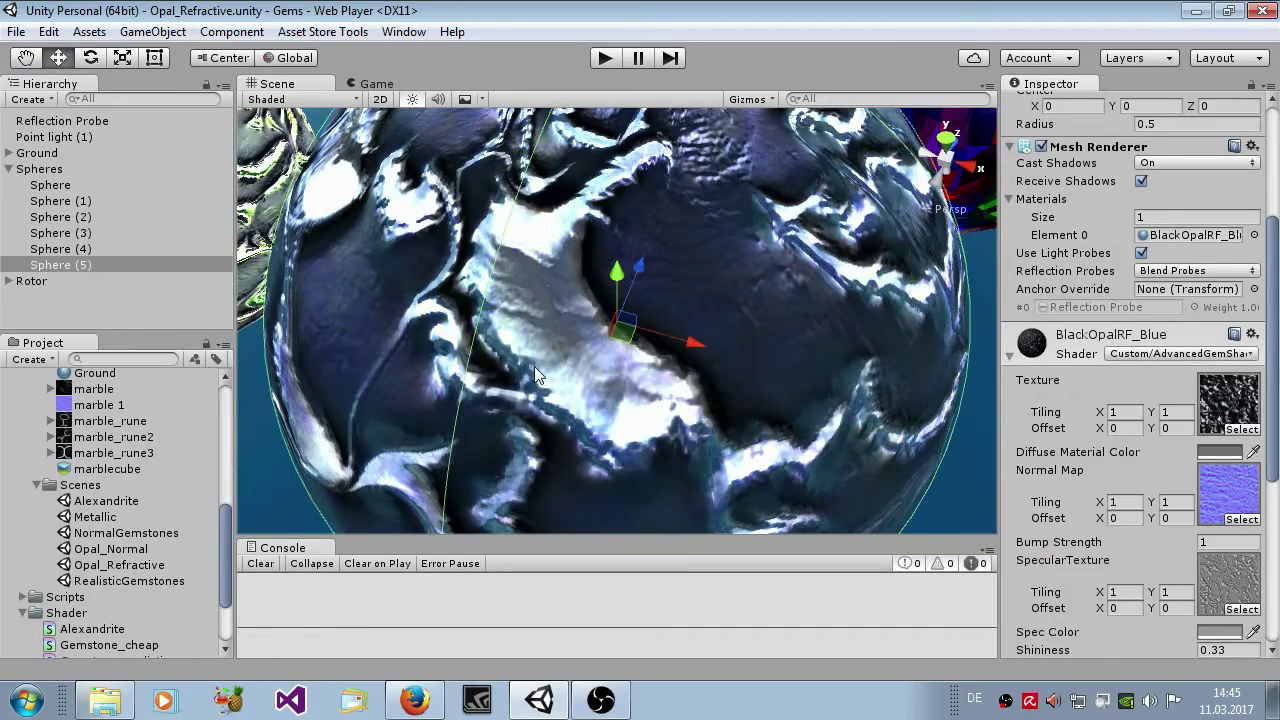
Raise the opal material's Shininess to 0.79 and orbit the sphere to view its highlights.
left_click_drag(534, 366, 648, 293, "alt")
scroll(1123, 508, "down", 6)
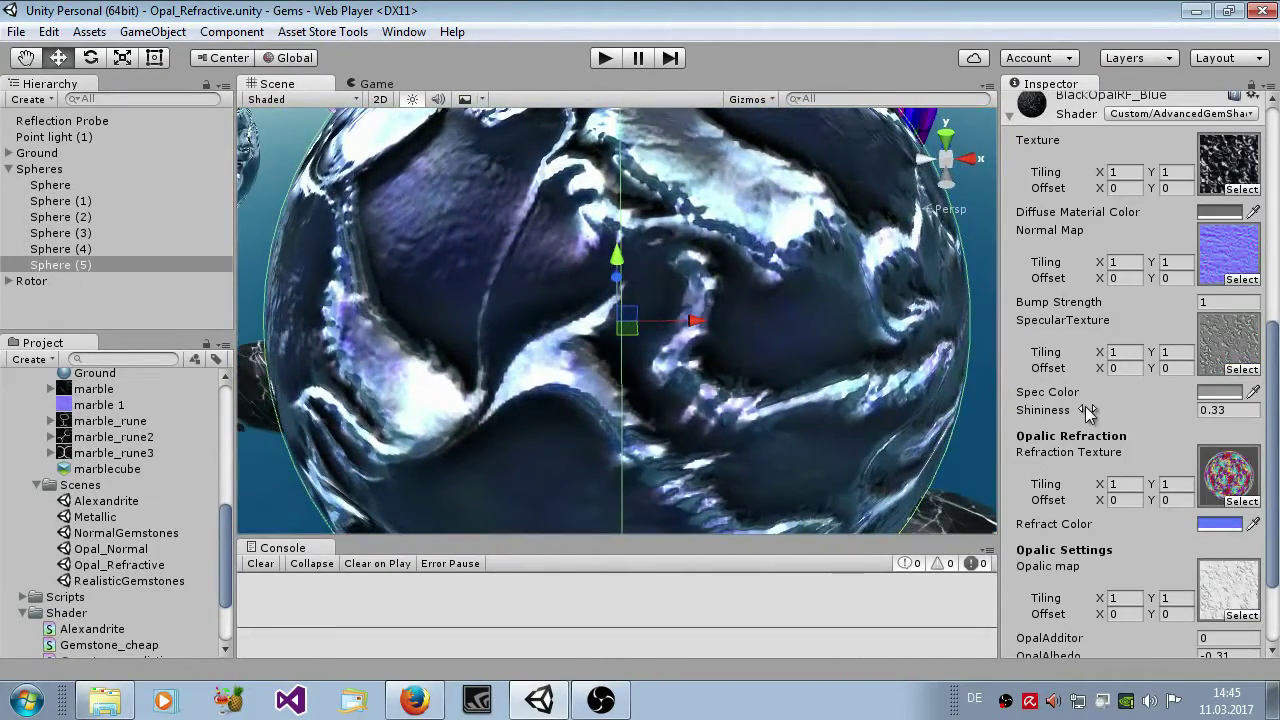
left_click_drag(1087, 410, 1108, 410)
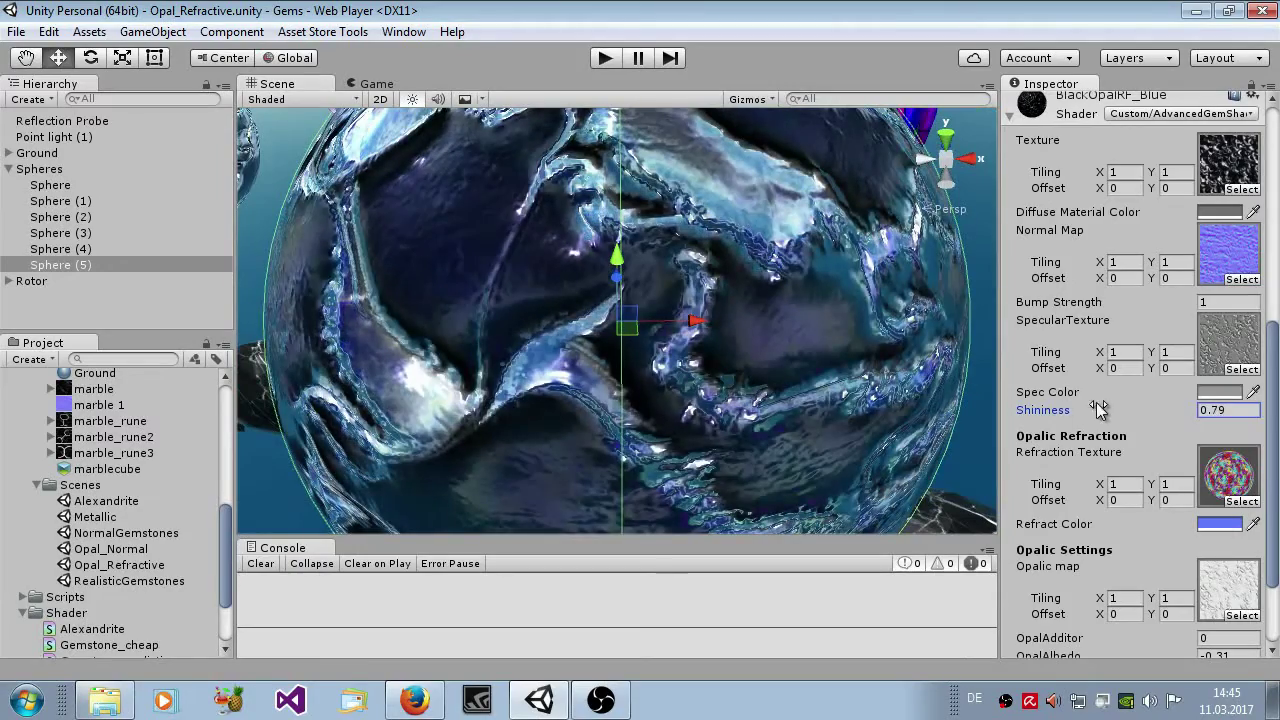
left_click_drag(430, 398, 477, 463, "alt")
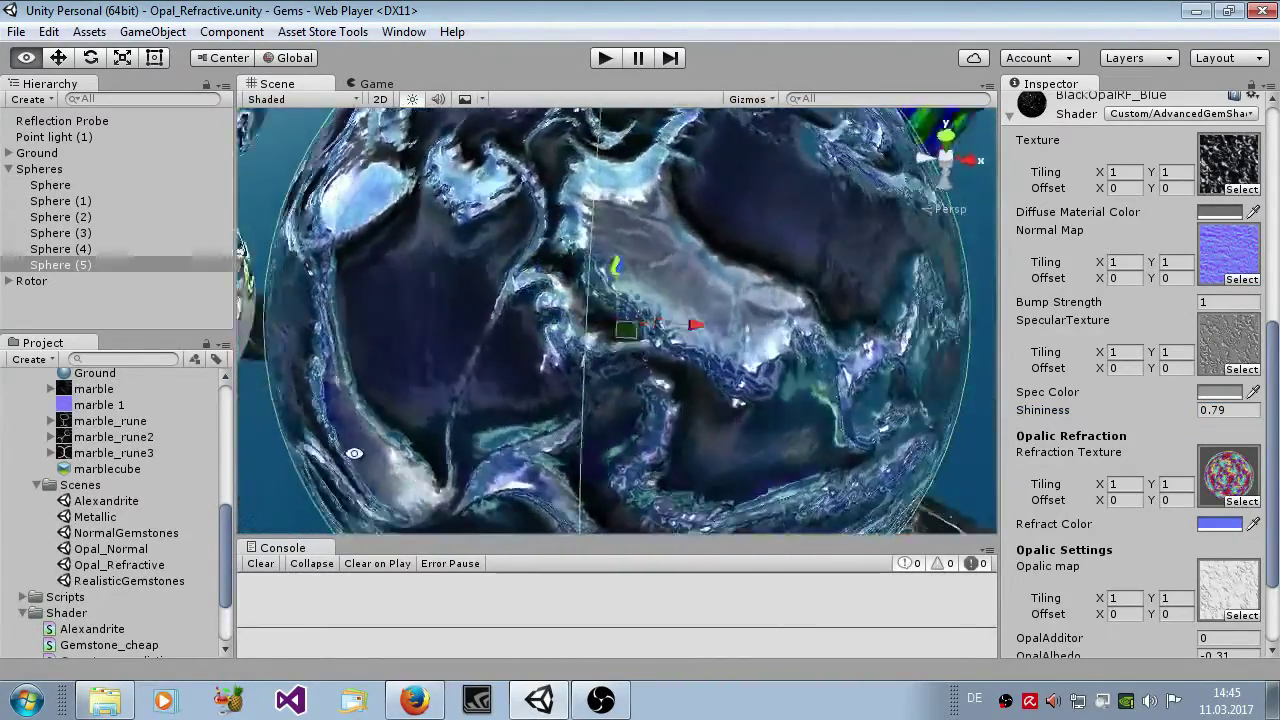
left_click_drag(337, 455, 790, 380, "alt")
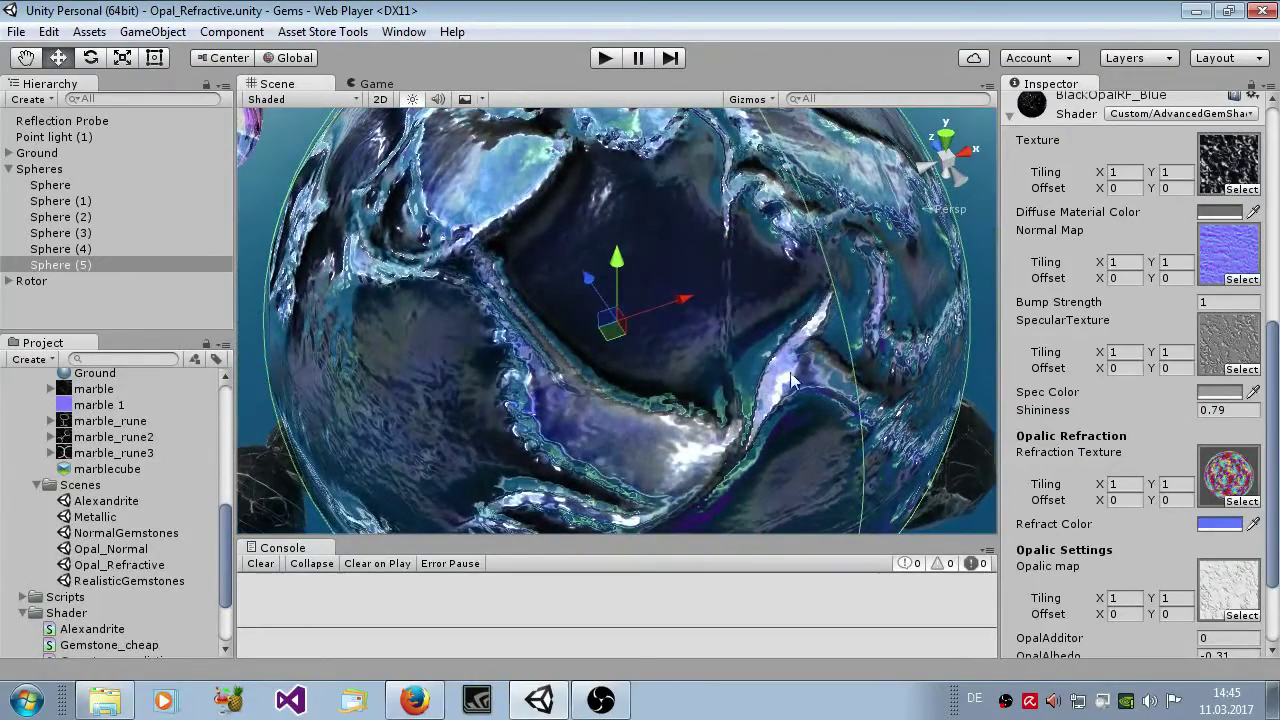
scroll(1130, 450, "down", 2)
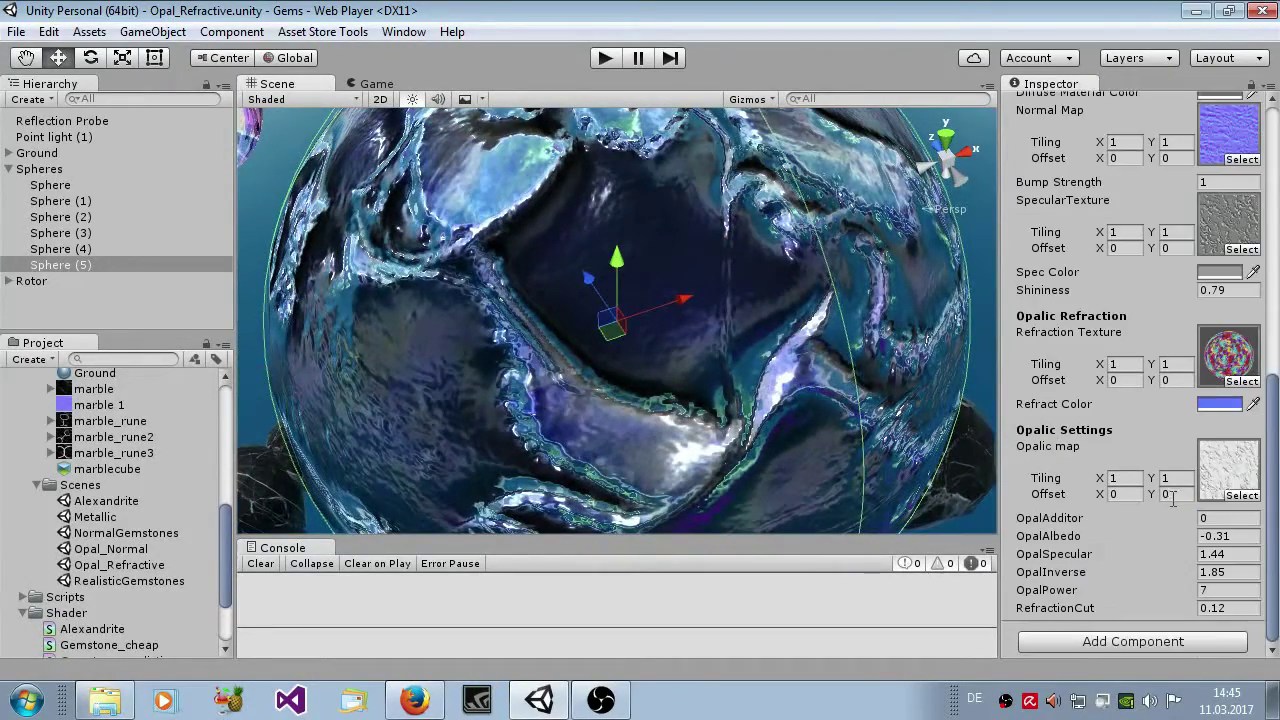
scroll(1160, 516, "up", 5)
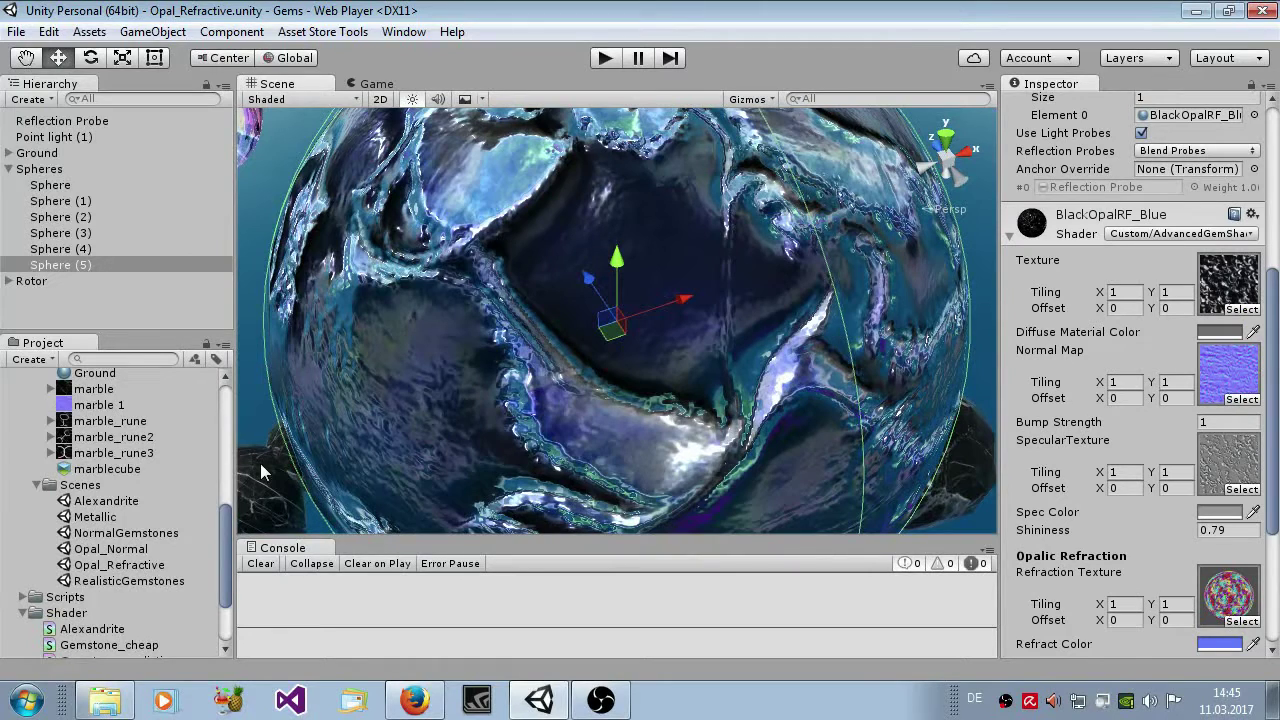
Open the Metallic sample scene and frame the silver sphere.
double_click(98, 518)
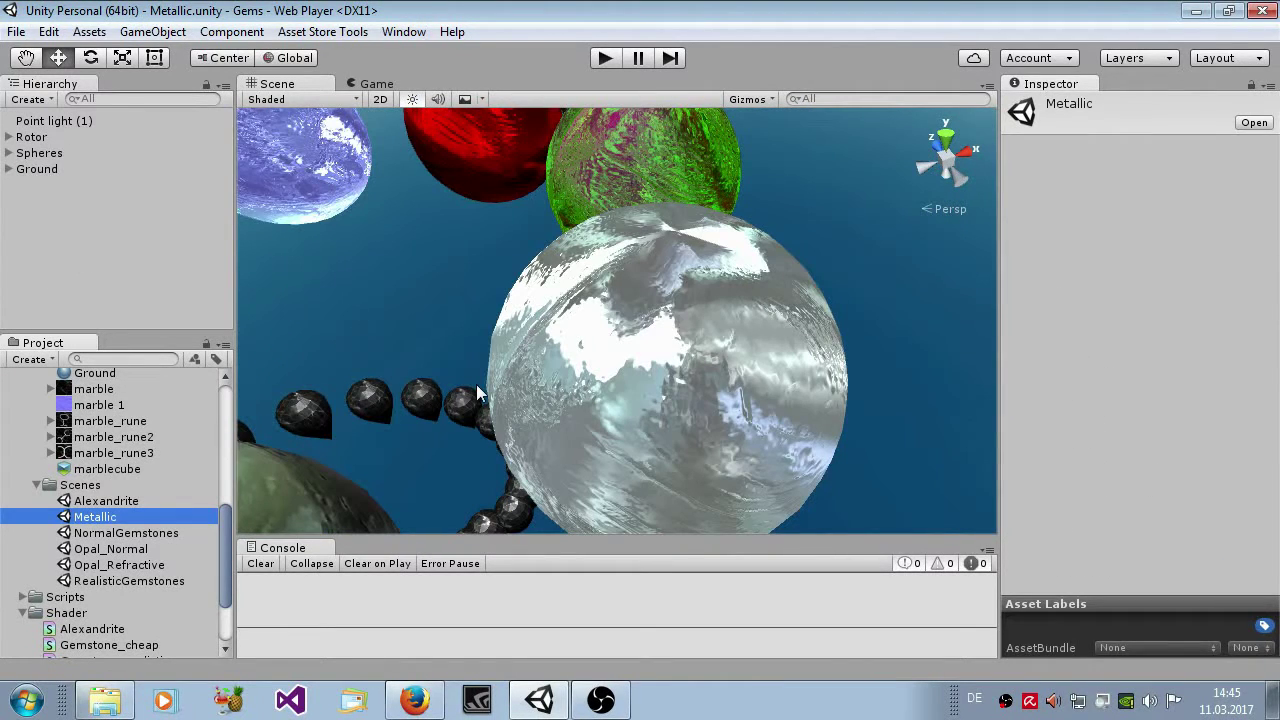
left_click_drag(337, 434, 655, 428, "alt")
left_click(655, 428)
double_click(87, 269)
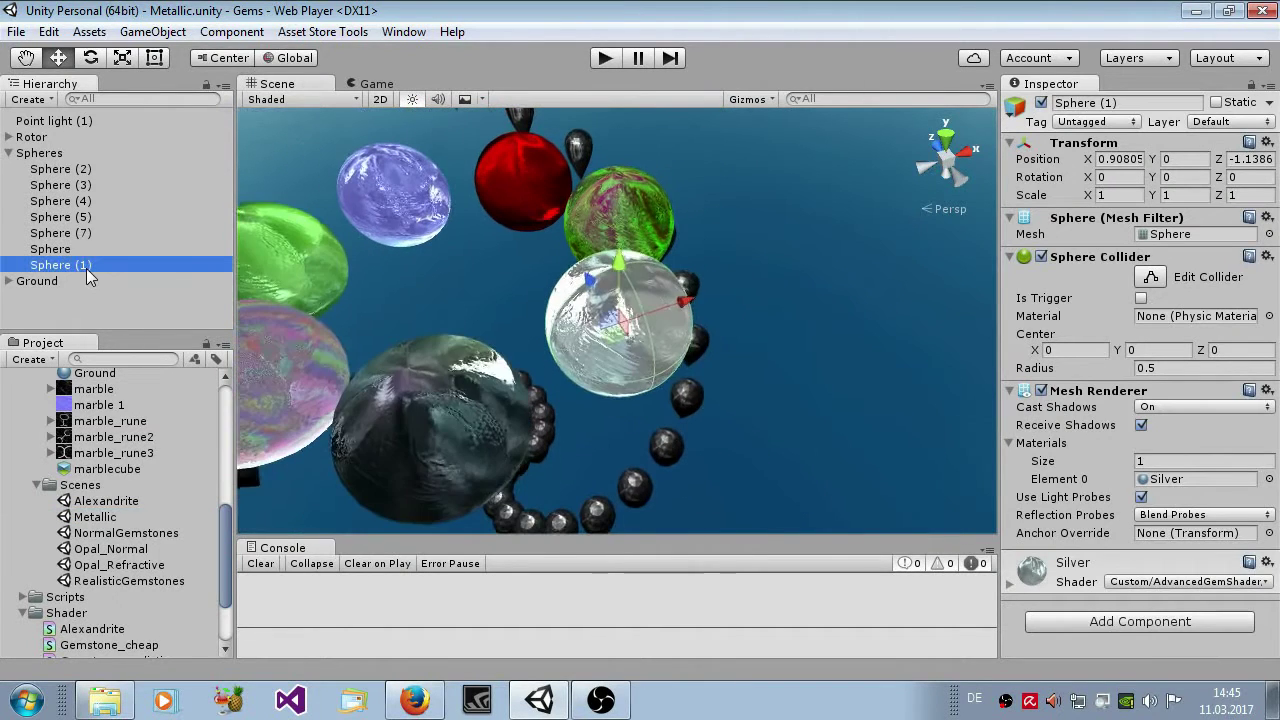
Frame the green Sphere (5) and expand its Gold material properties.
left_click(320, 244)
double_click(33, 216)
left_click_drag(435, 268, 700, 290, "alt")
scroll(720, 270, "down", 5)
scroll(734, 262, "up", 6)
scroll(735, 262, "up", 4)
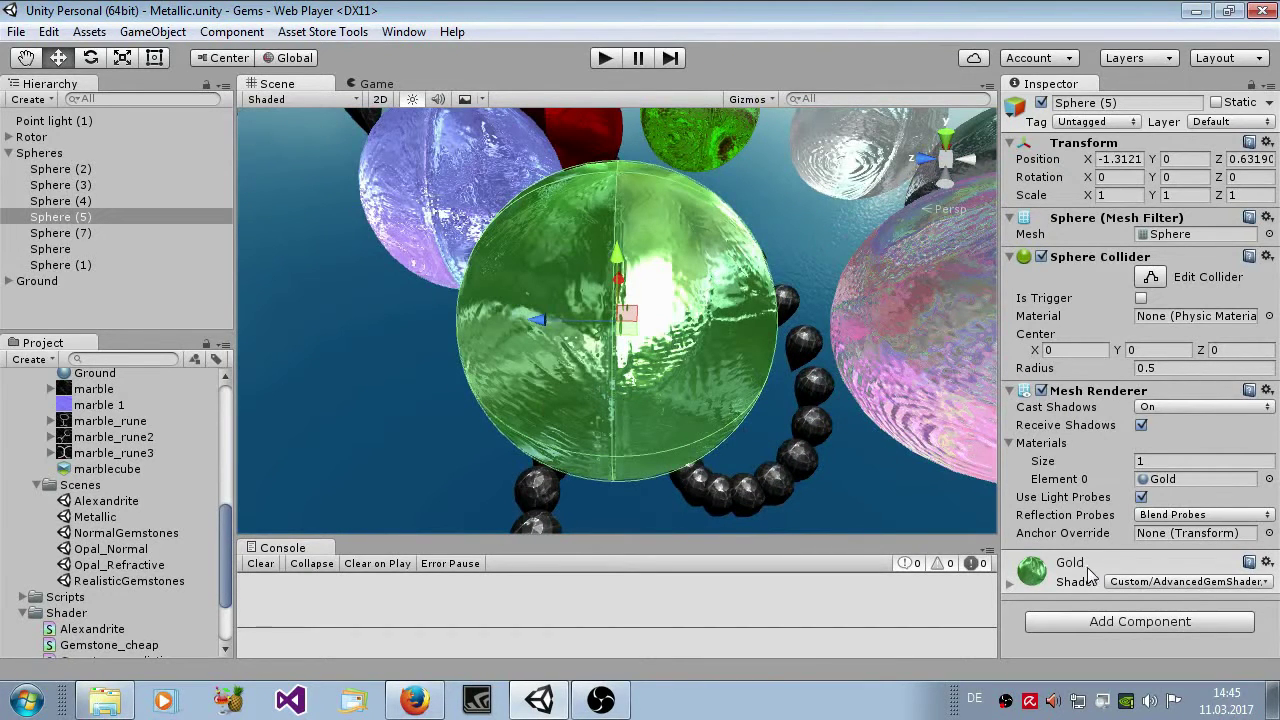
left_click(1008, 588)
left_click(1142, 582)
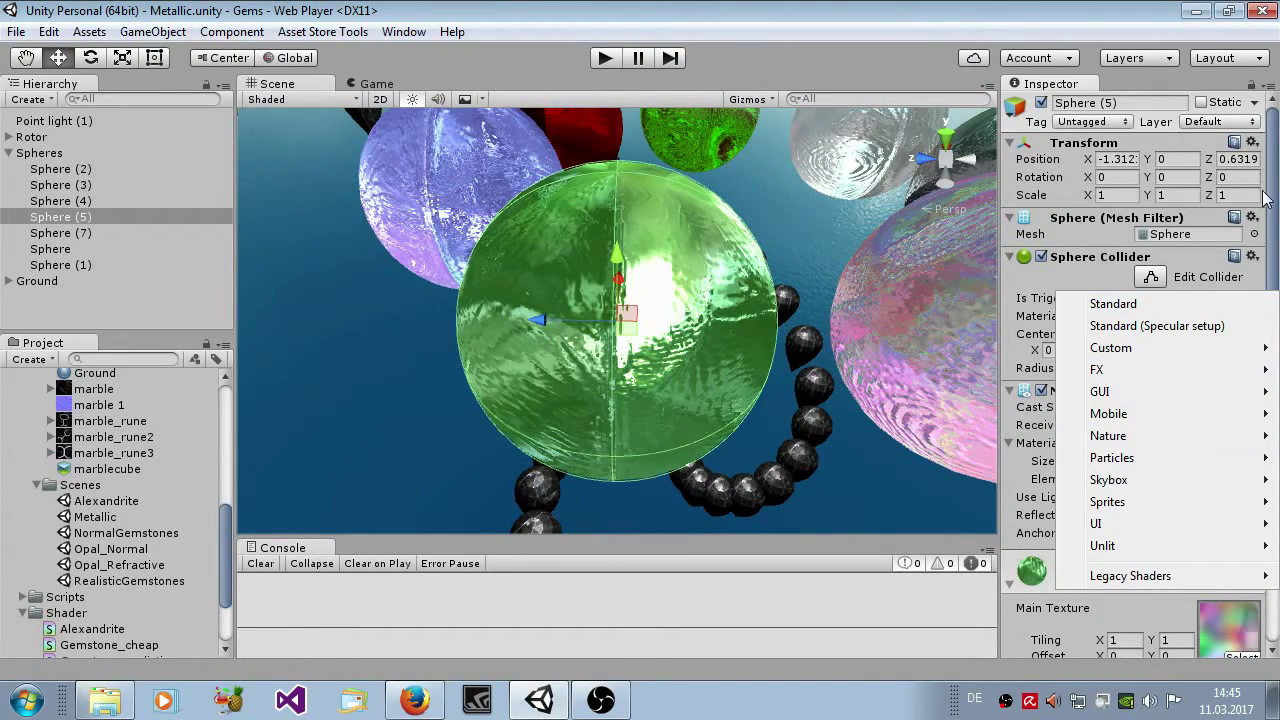
Switch the Gold material to Standard (Specular setup), then to plain Standard.
left_click(1165, 326)
scroll(1225, 469, "down", 4)
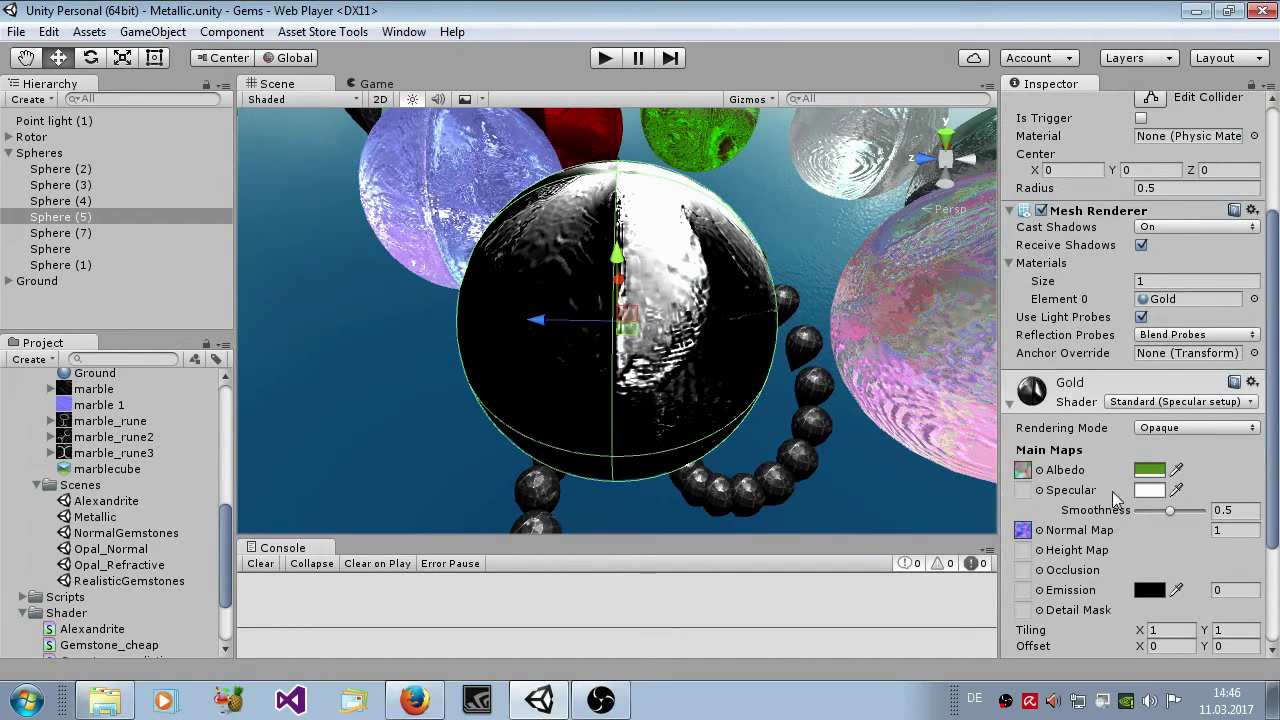
left_click(1155, 402)
left_click(1112, 118)
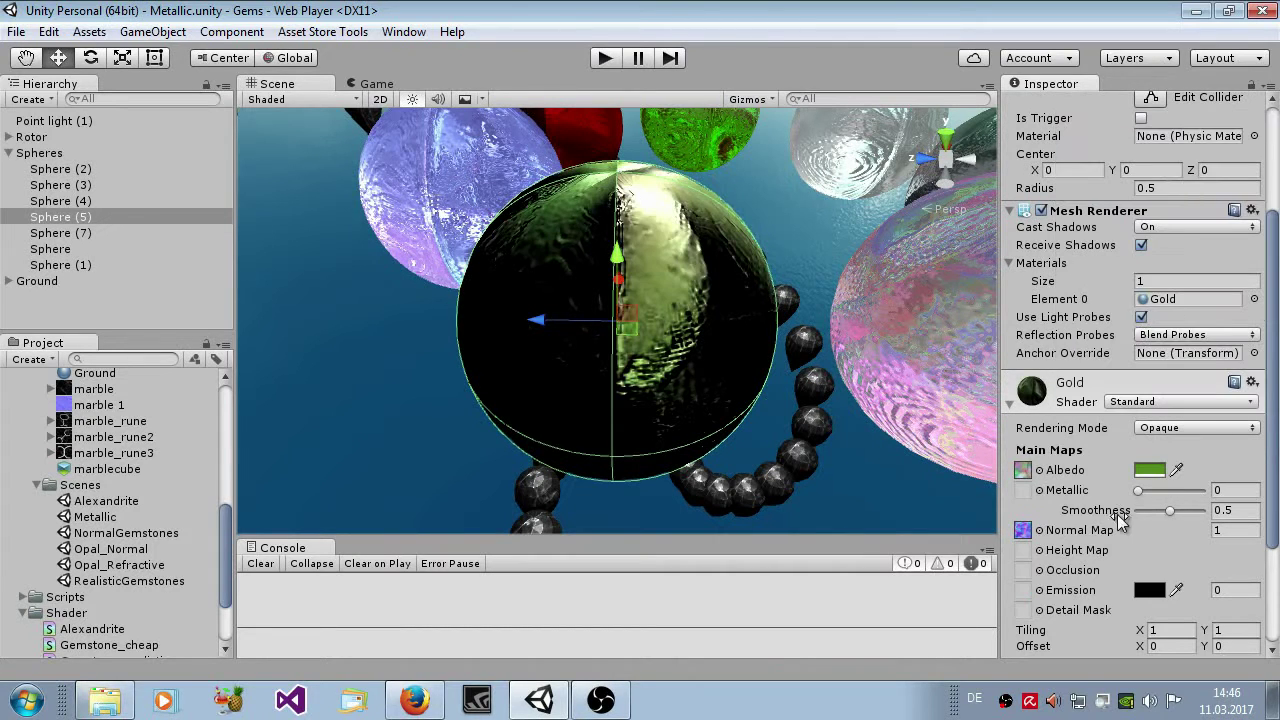
Return the Gold material to the Custom > AdvancedGemShader > Metallic_Opaque shader.
left_click(1182, 402)
mouse_move(1180, 396)
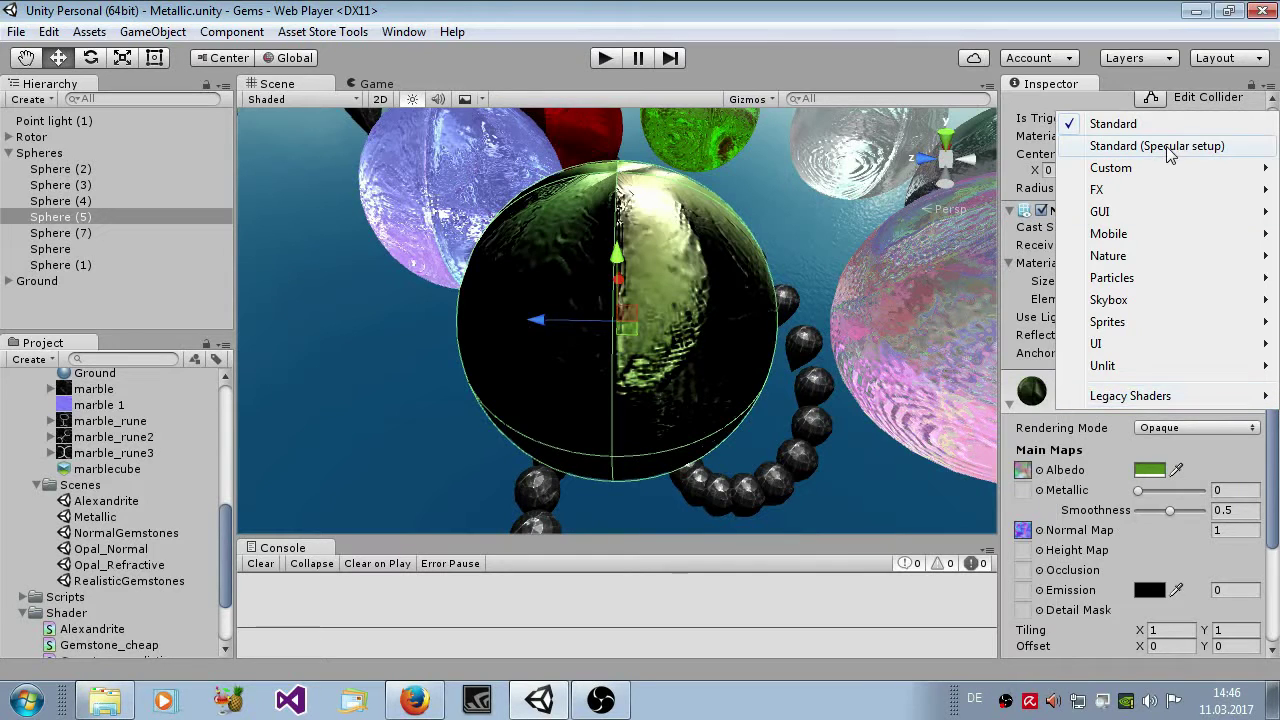
left_click(1116, 430)
left_click(1130, 404)
mouse_move(1128, 400)
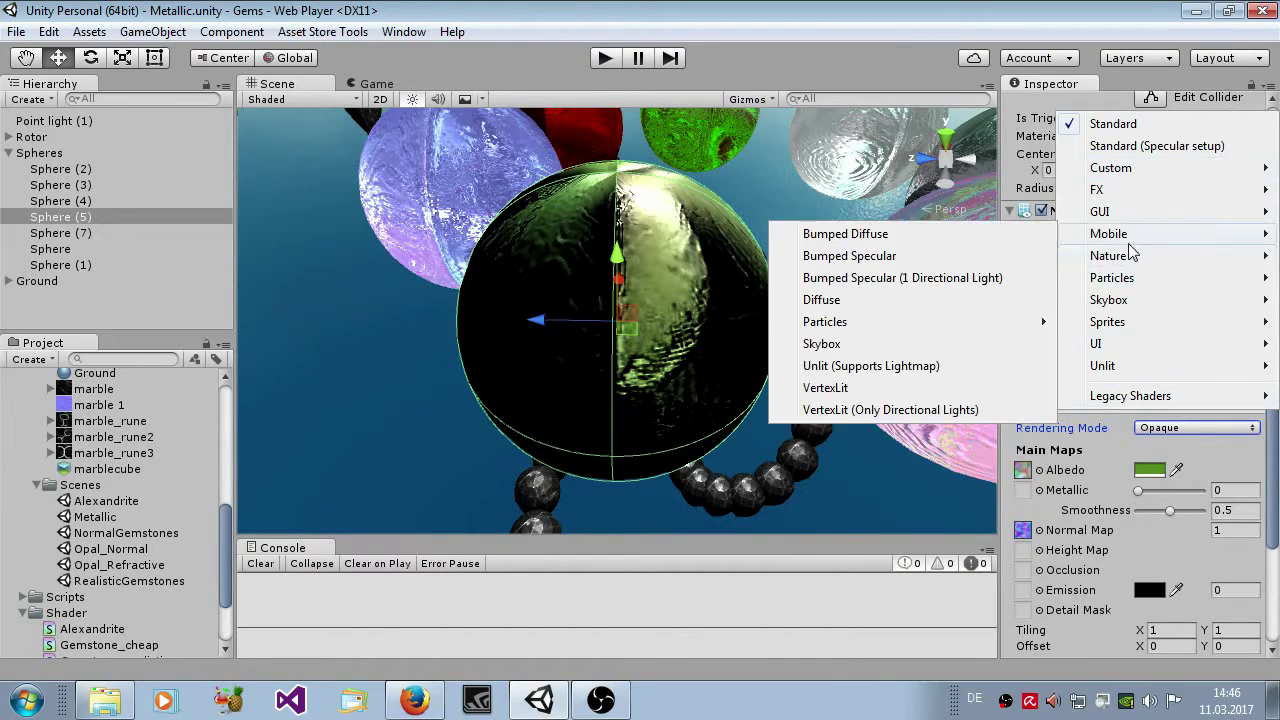
mouse_move(1100, 168)
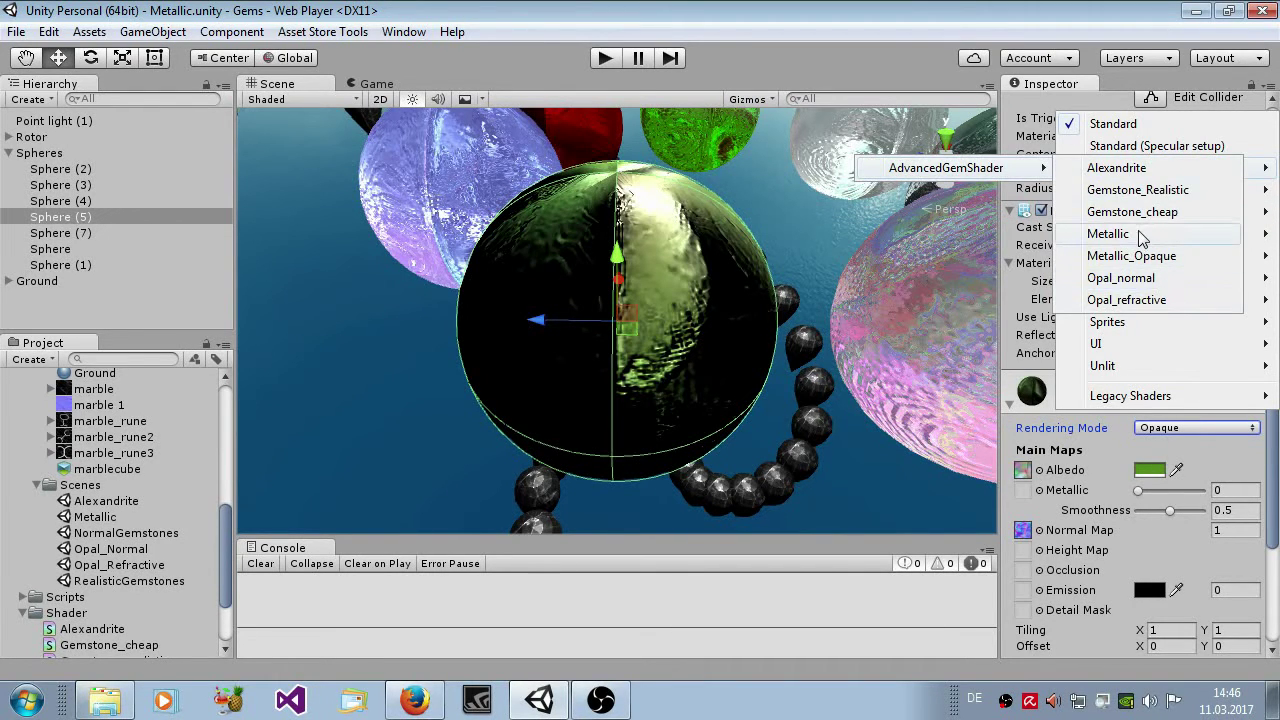
left_click(1103, 258)
scroll(1226, 543, "down", 3)
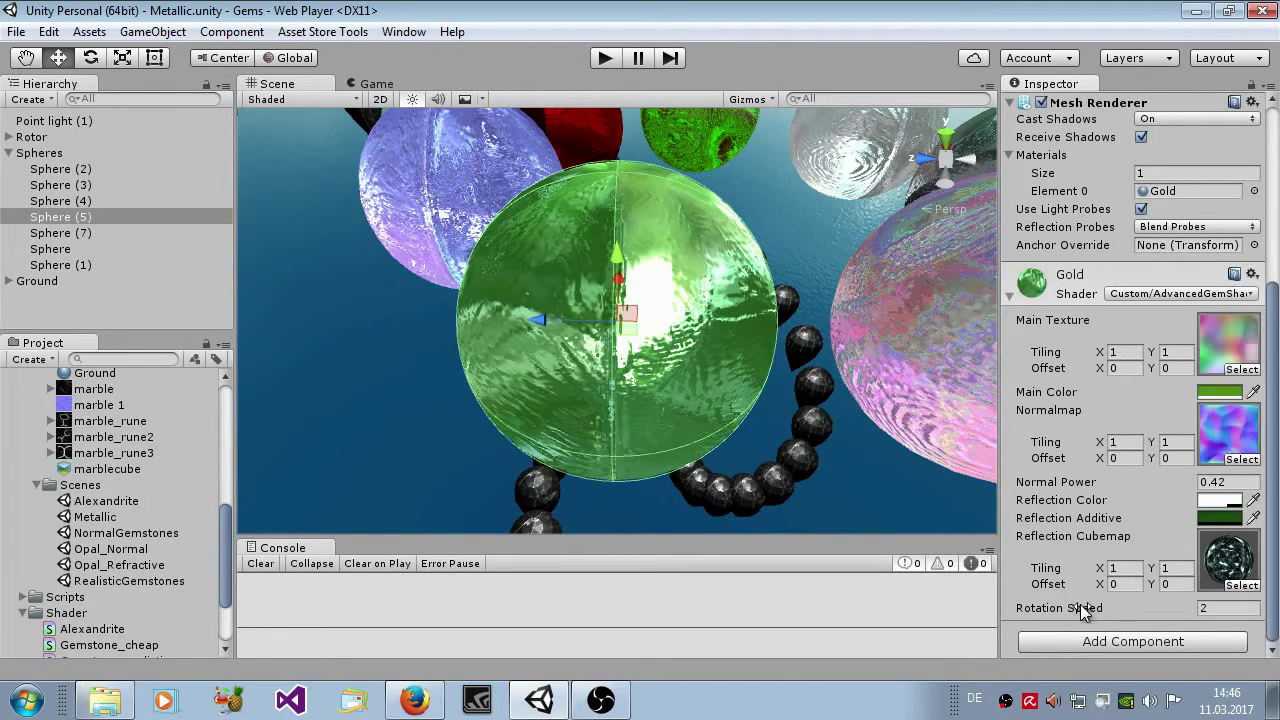
Run the Metallic scene and raise the Gold material's Rotation Speed from 2 to 28.67.
left_click(603, 58)
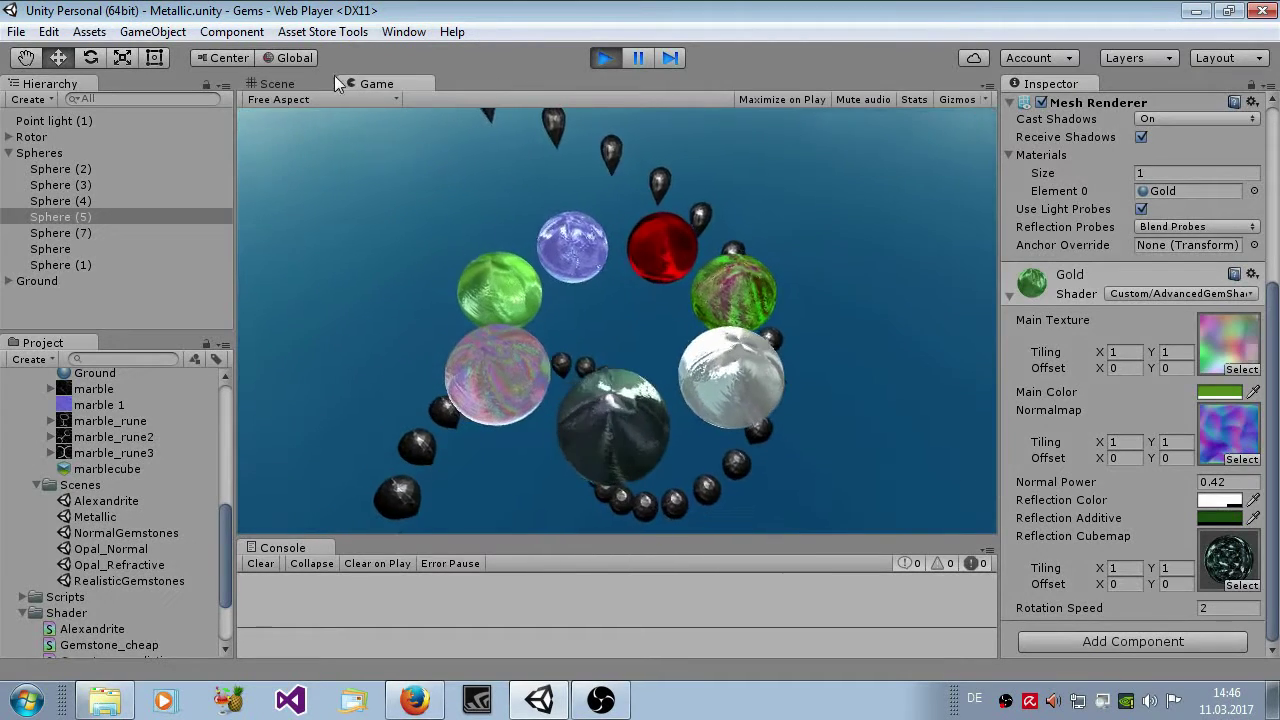
left_click(301, 80)
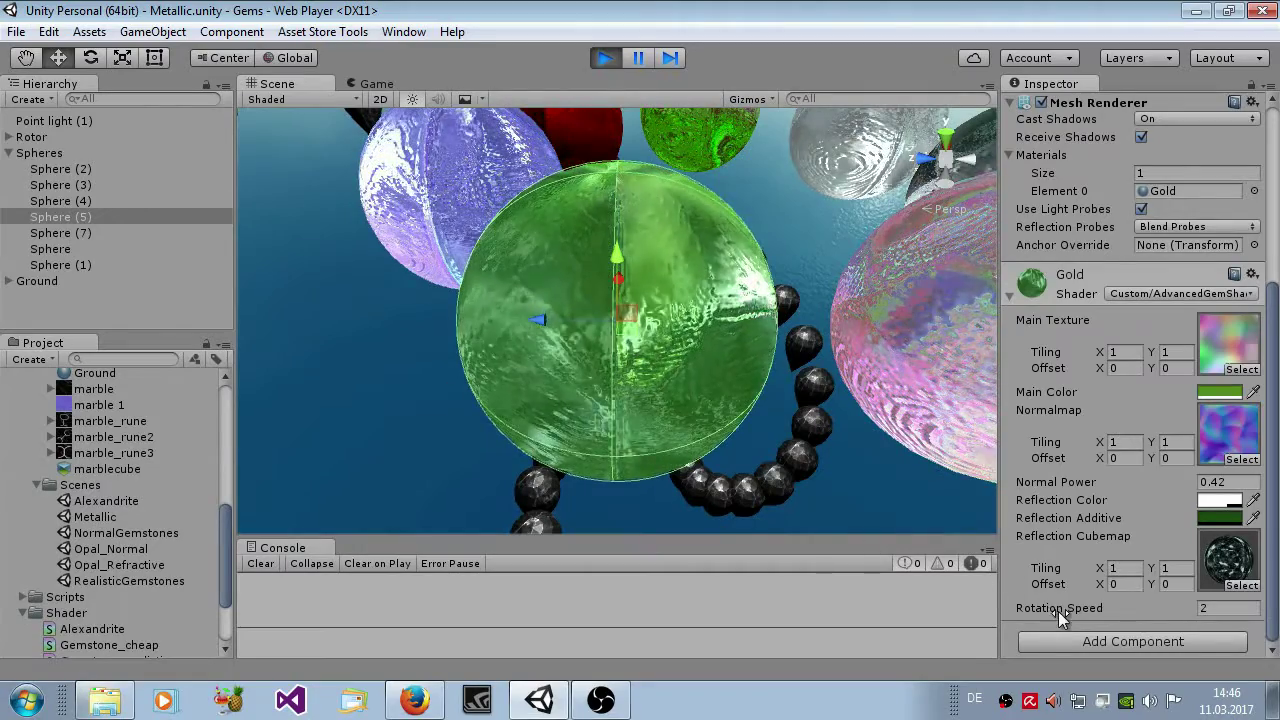
left_click_drag(1065, 609, 676, 411)
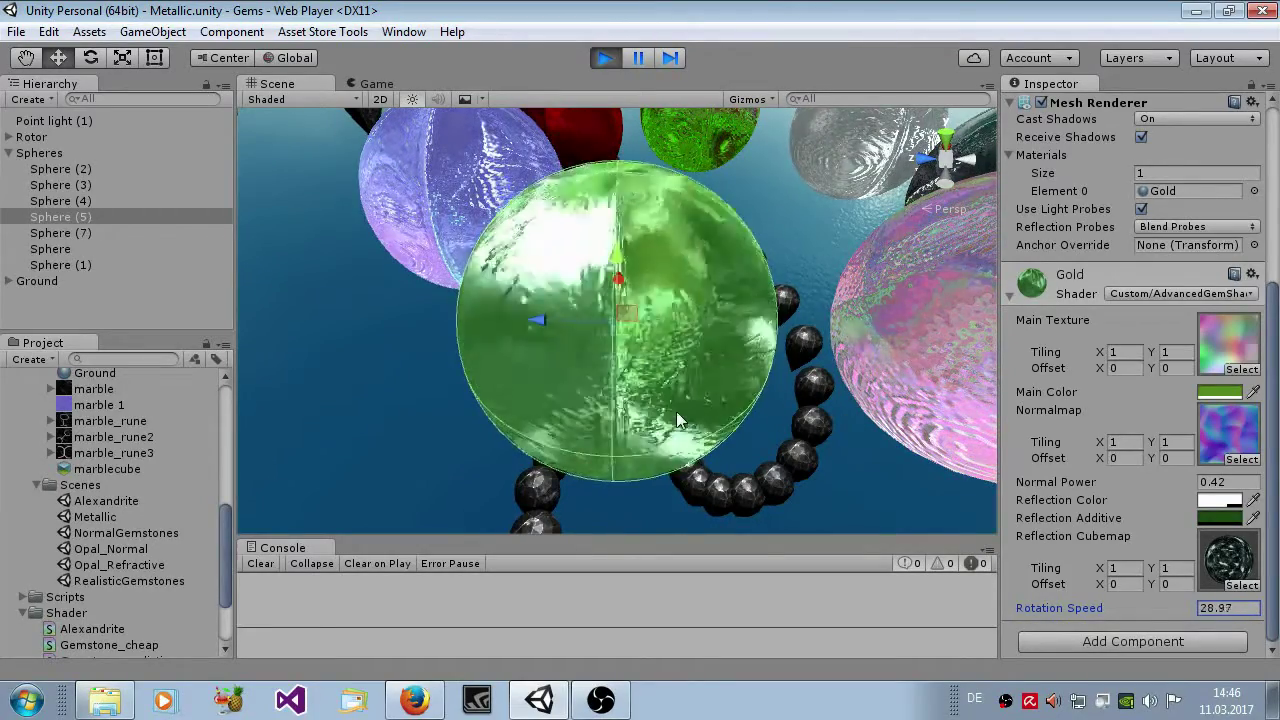
Stop play mode and put Gold on the Metallic gem shader with Base Alpha cutoff 0.5.
left_click(600, 60)
left_click(1182, 295)
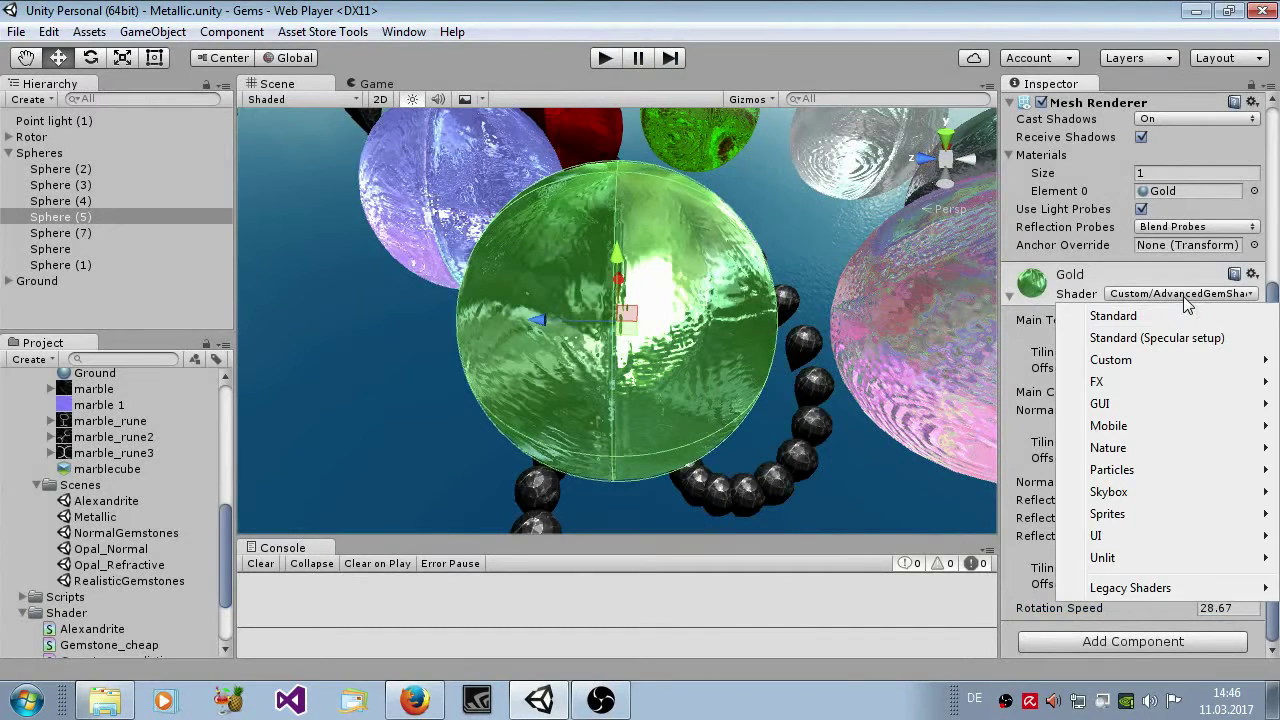
mouse_move(1152, 360)
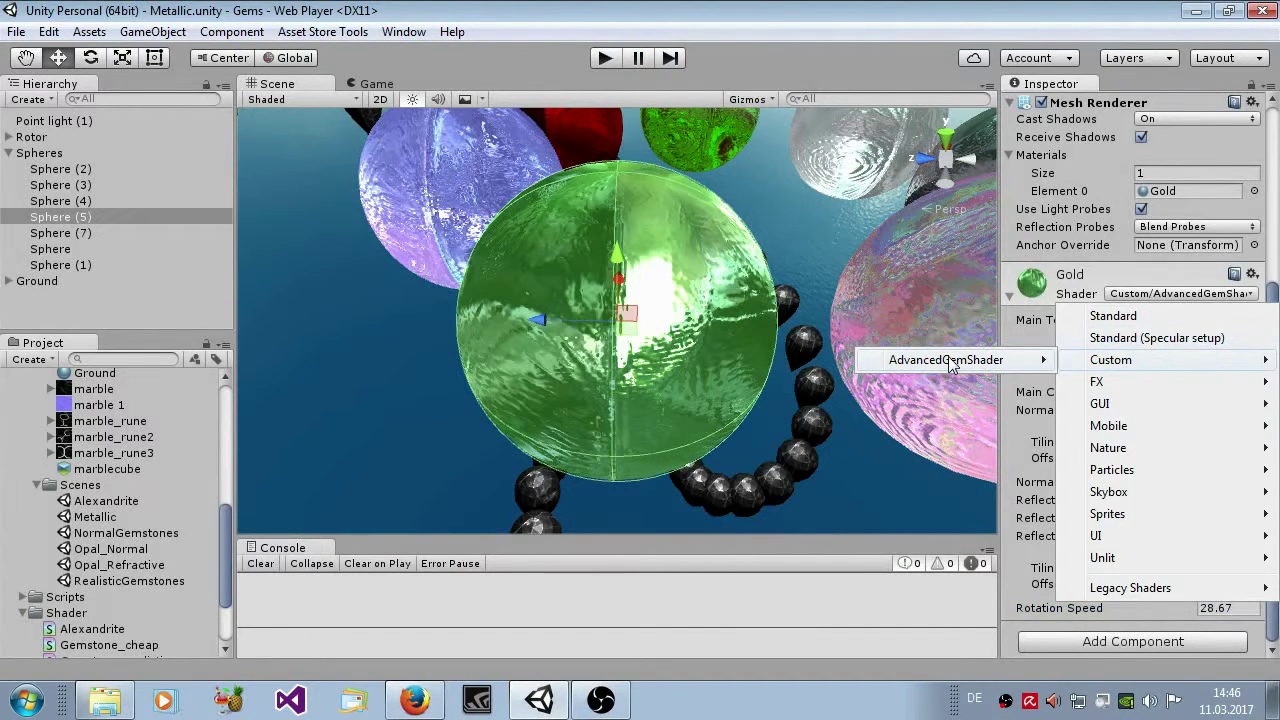
mouse_move(982, 361)
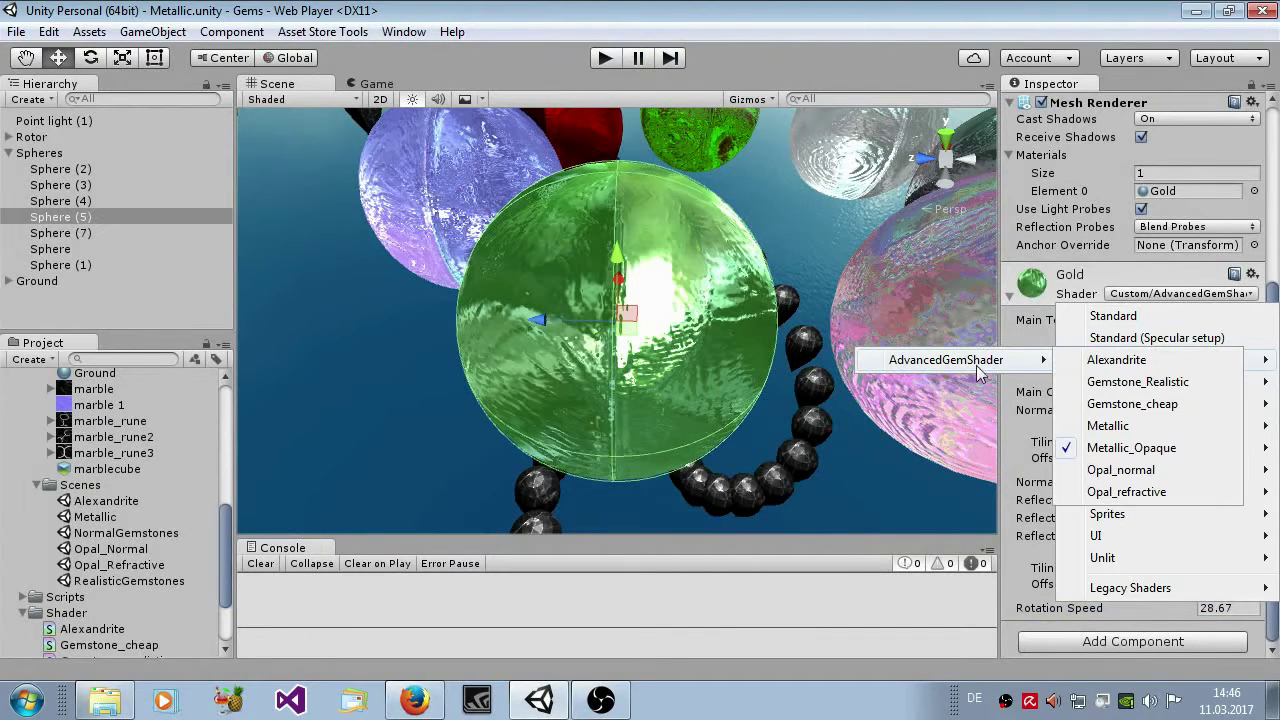
left_click(1145, 427)
left_click_drag(1075, 628, 1095, 635)
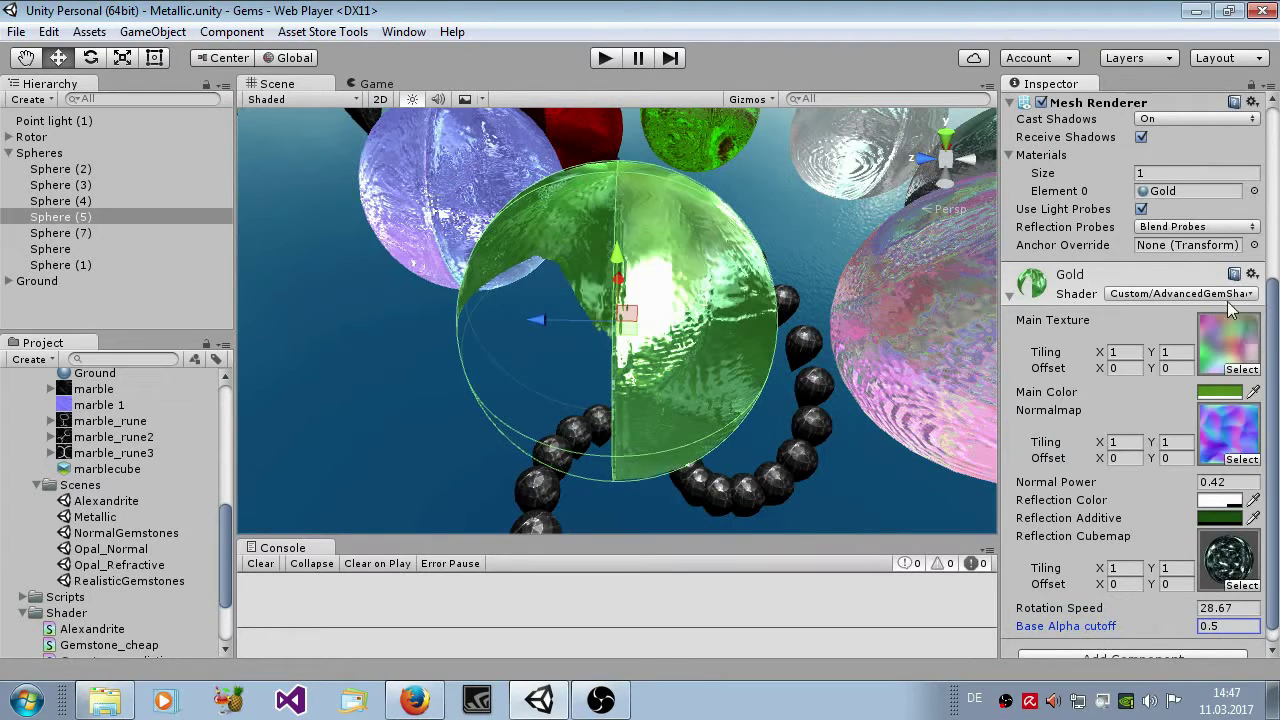
Switch the Gold material back to the Metallic_Opaque gem shader.
left_click(1133, 296)
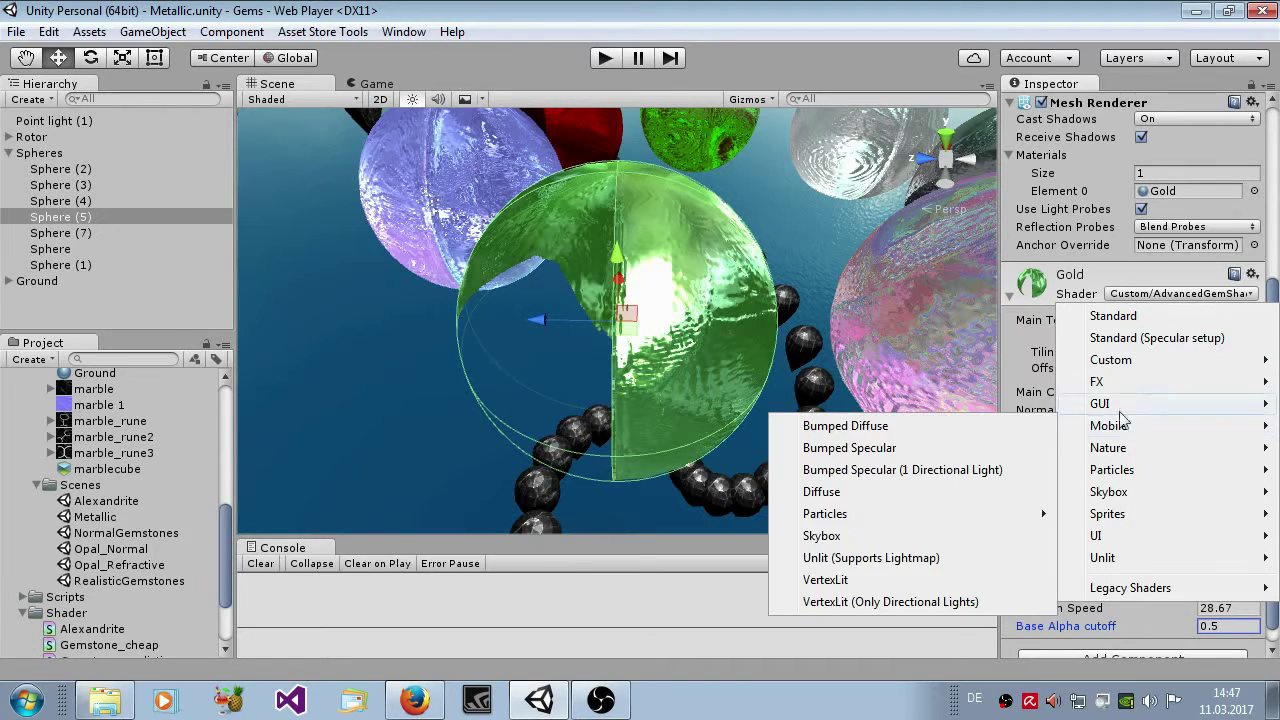
mouse_move(1130, 362)
mouse_move(950, 362)
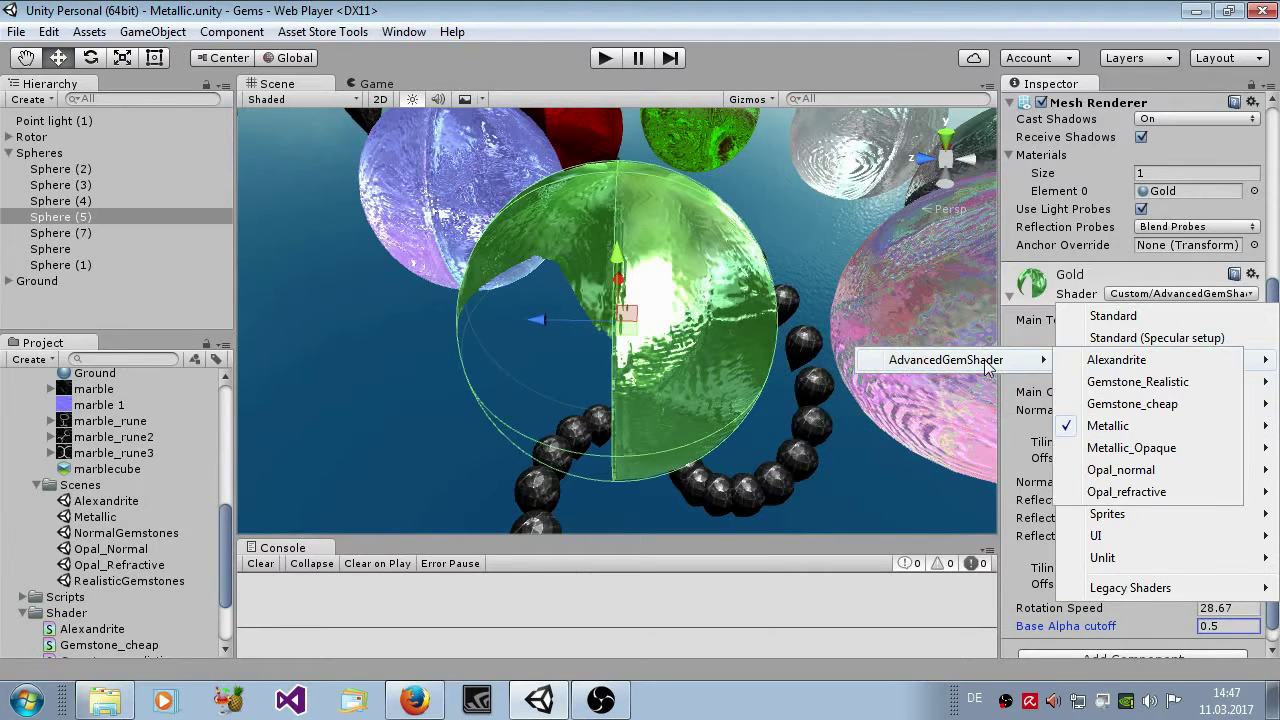
left_click(1131, 448)
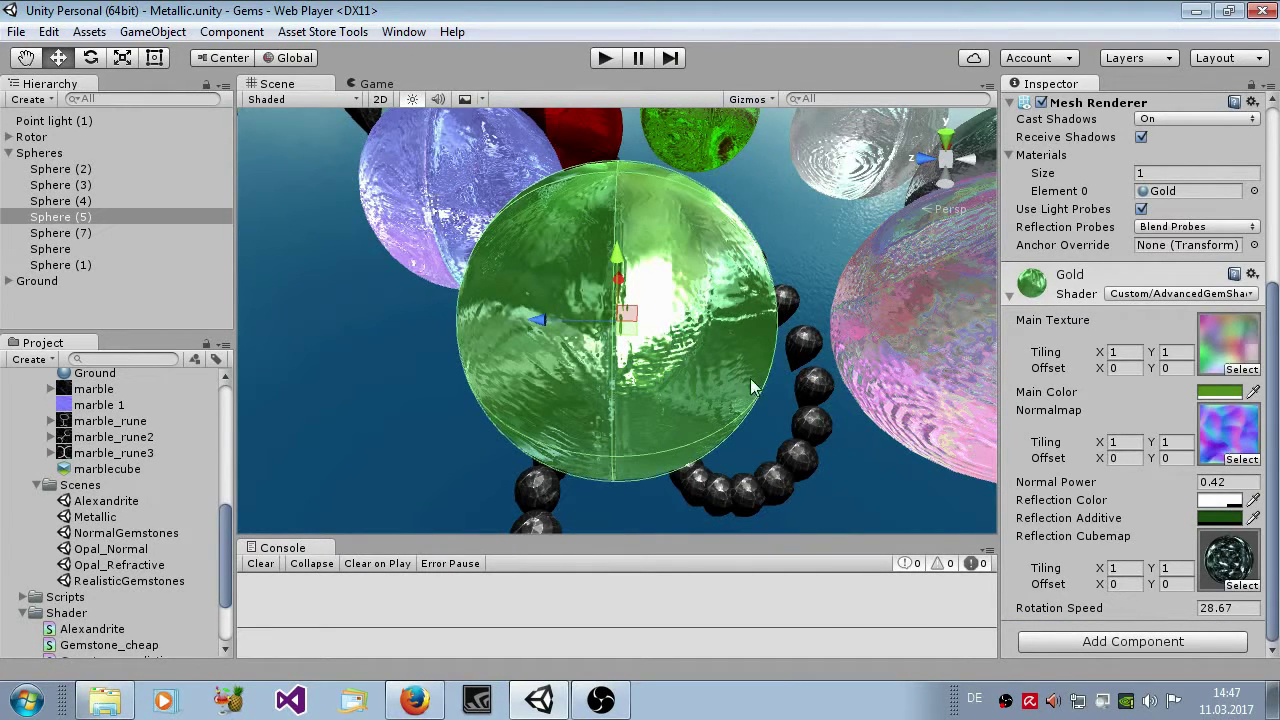
Zoom out over the Metallic scene, keep Gold on Metallic_Opaque, and deselect the green sphere.
scroll(755, 379, "down", 5)
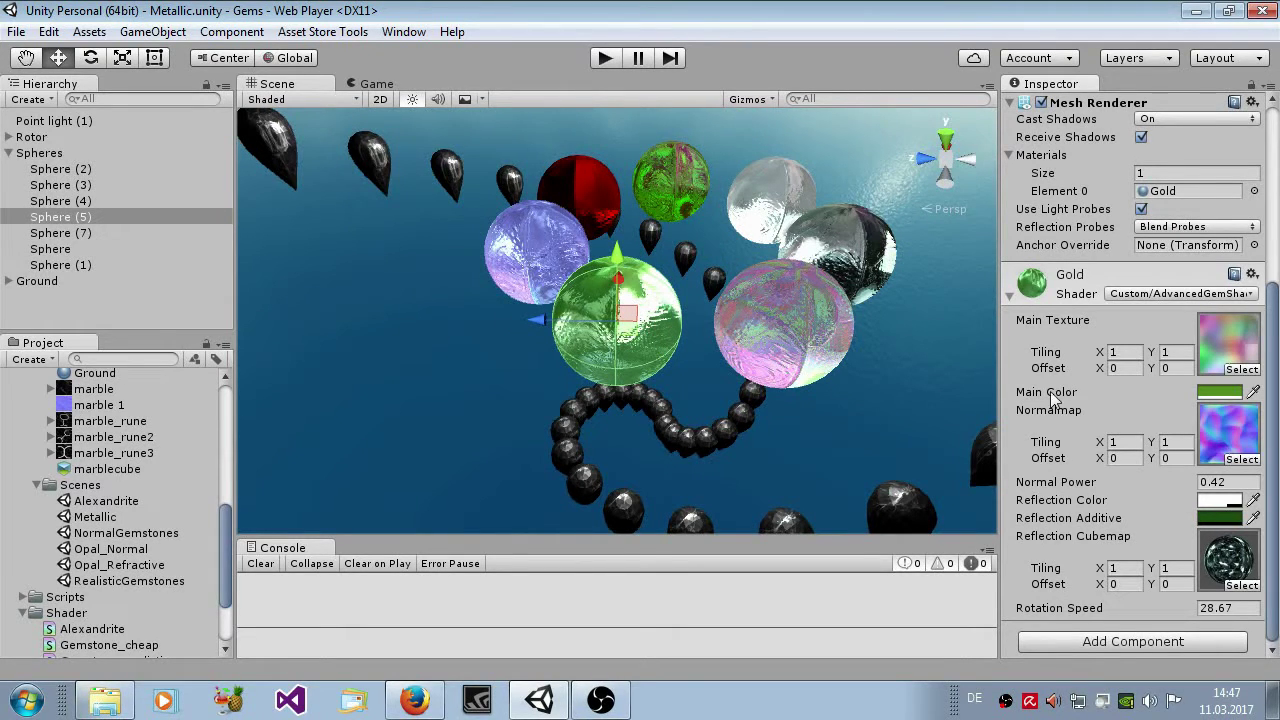
left_click(1174, 302)
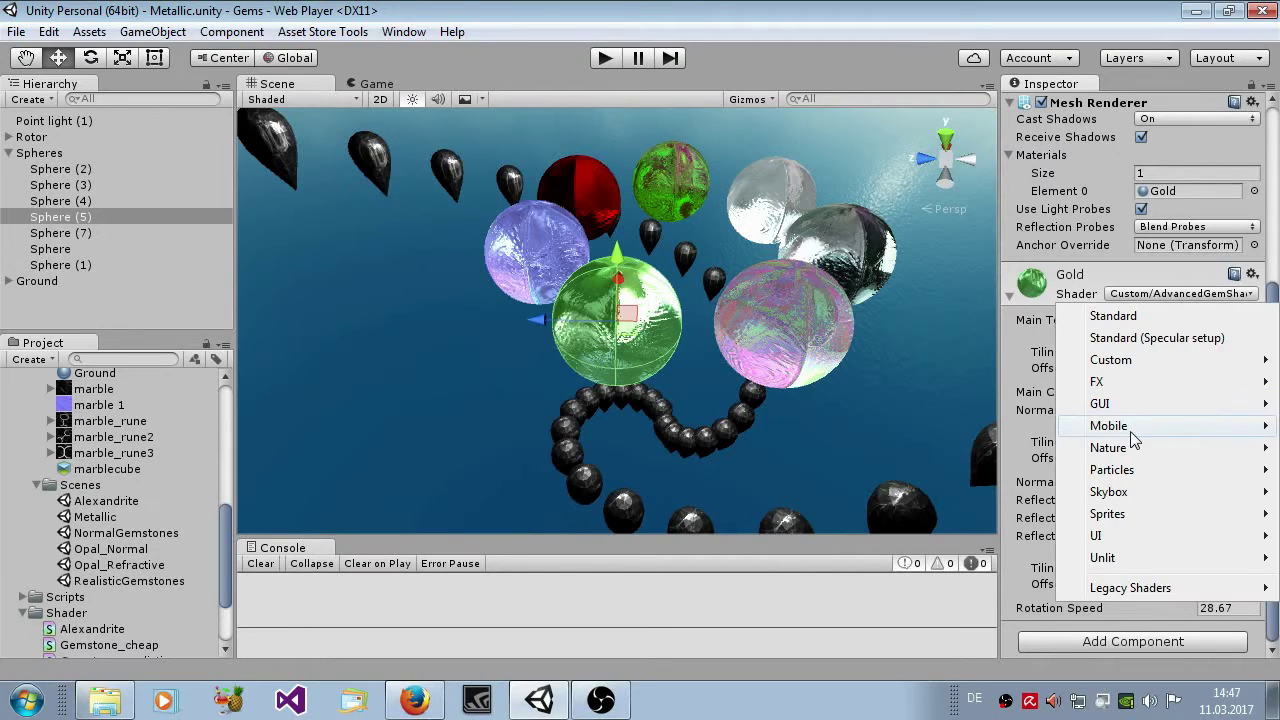
mouse_move(1066, 366)
mouse_move(943, 360)
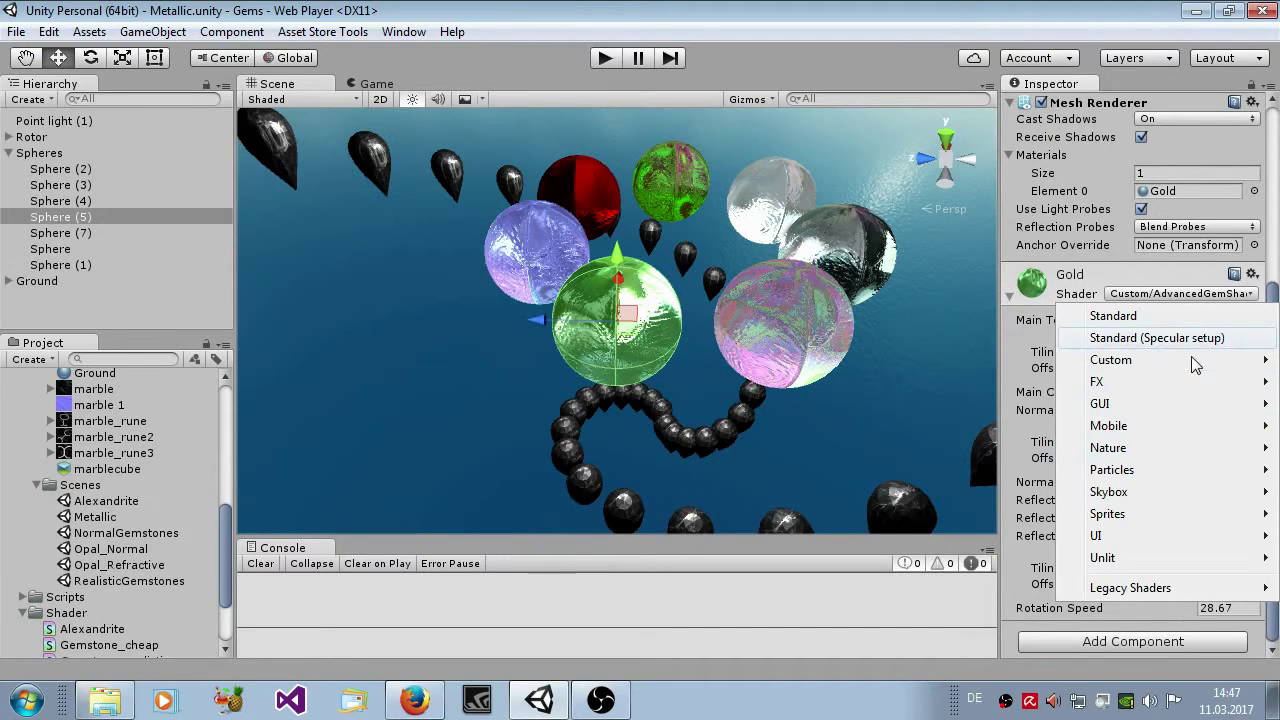
mouse_move(1111, 360)
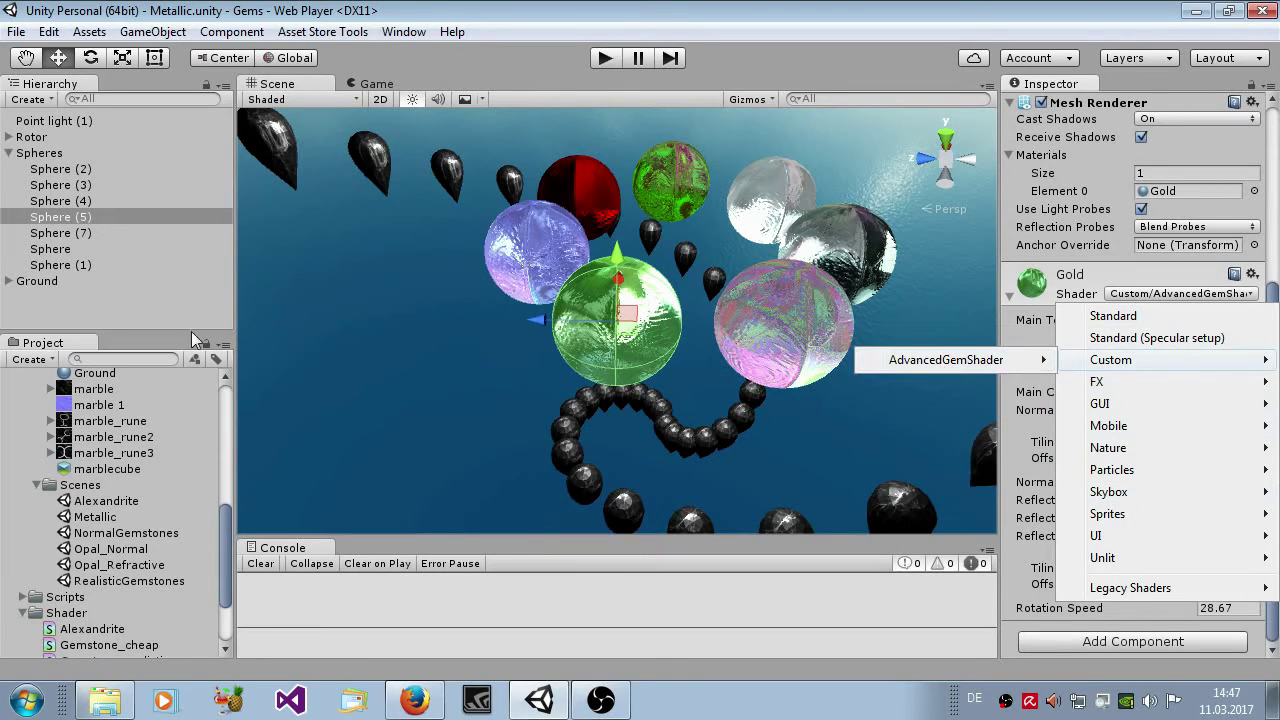
left_click(409, 352)
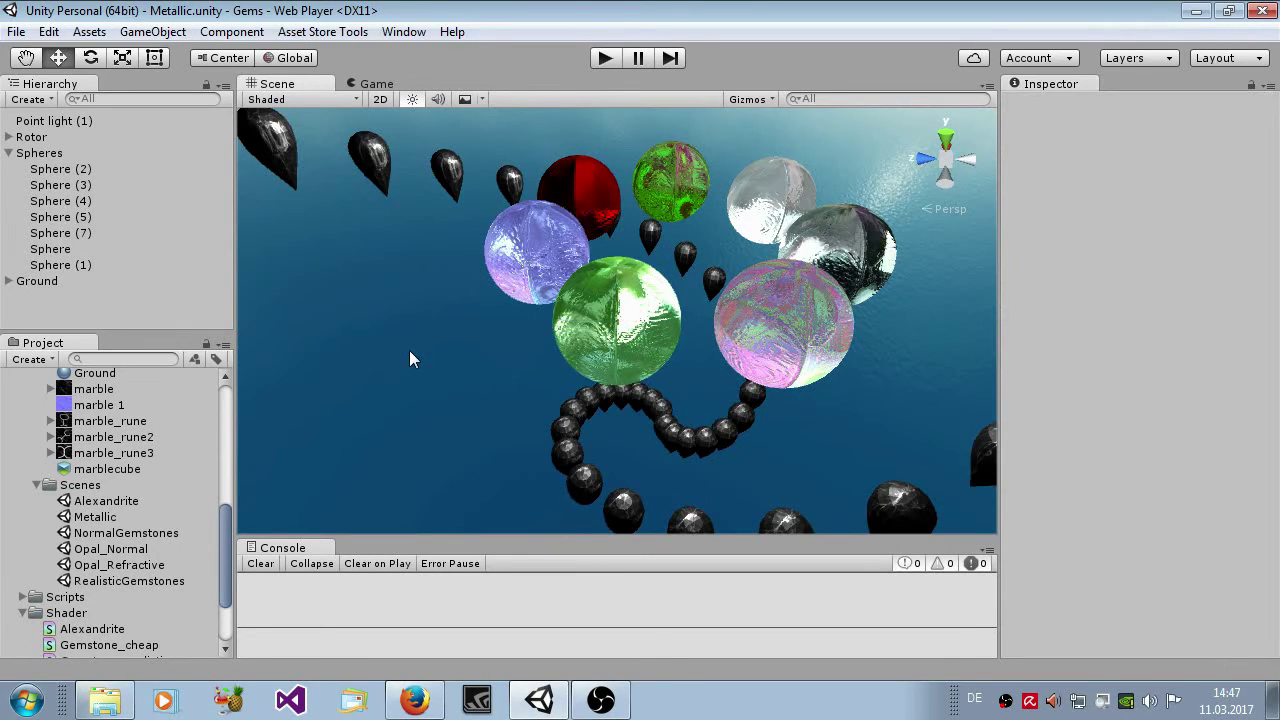